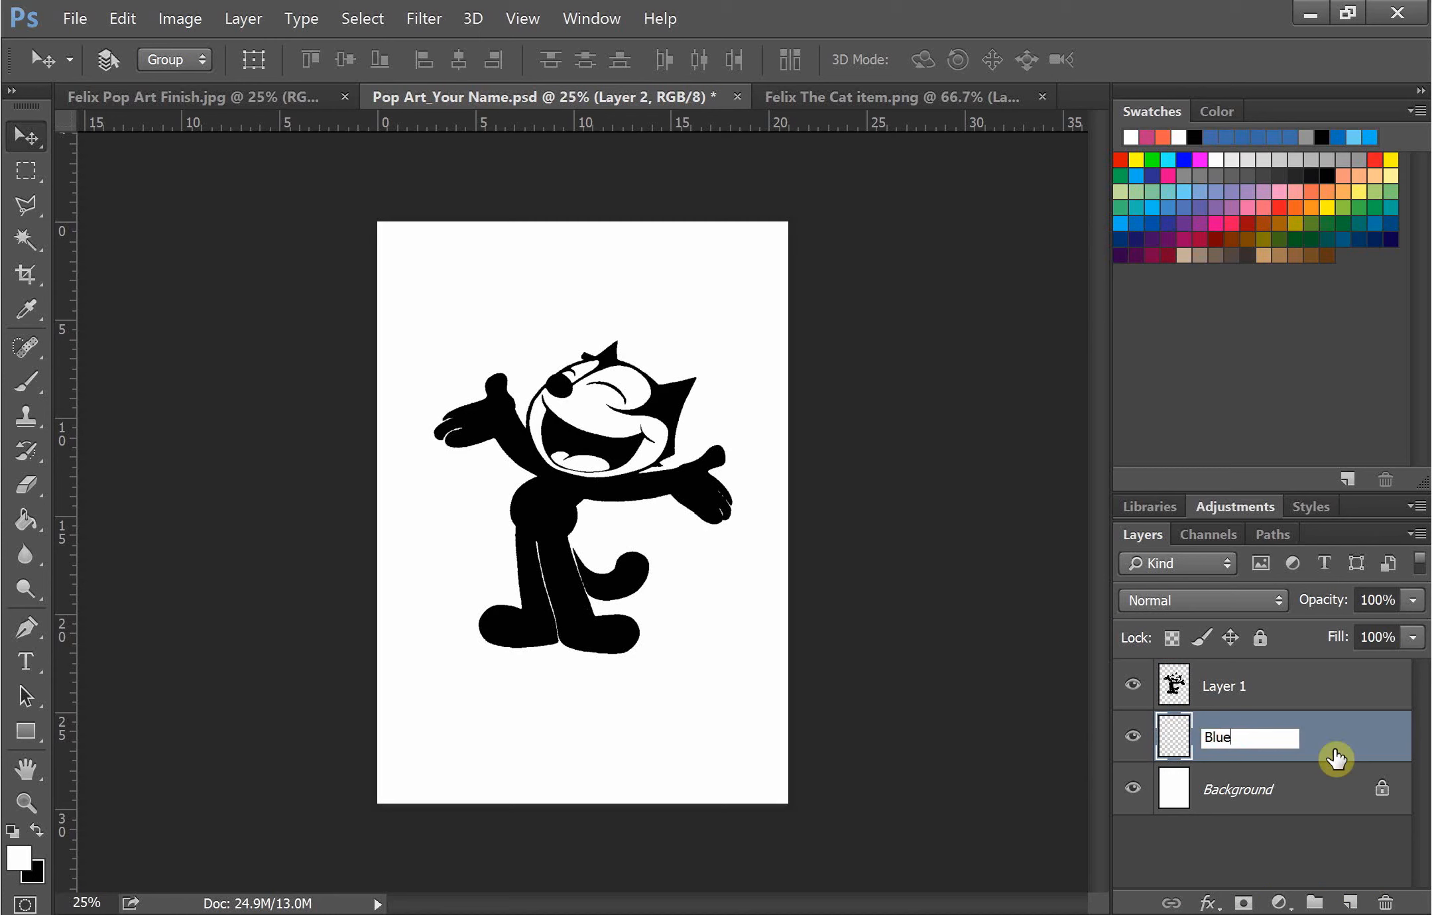
- Confirm the layer name Blue and fill that layer with the light blue swatch using the Paint Bucket
click(1336, 758)
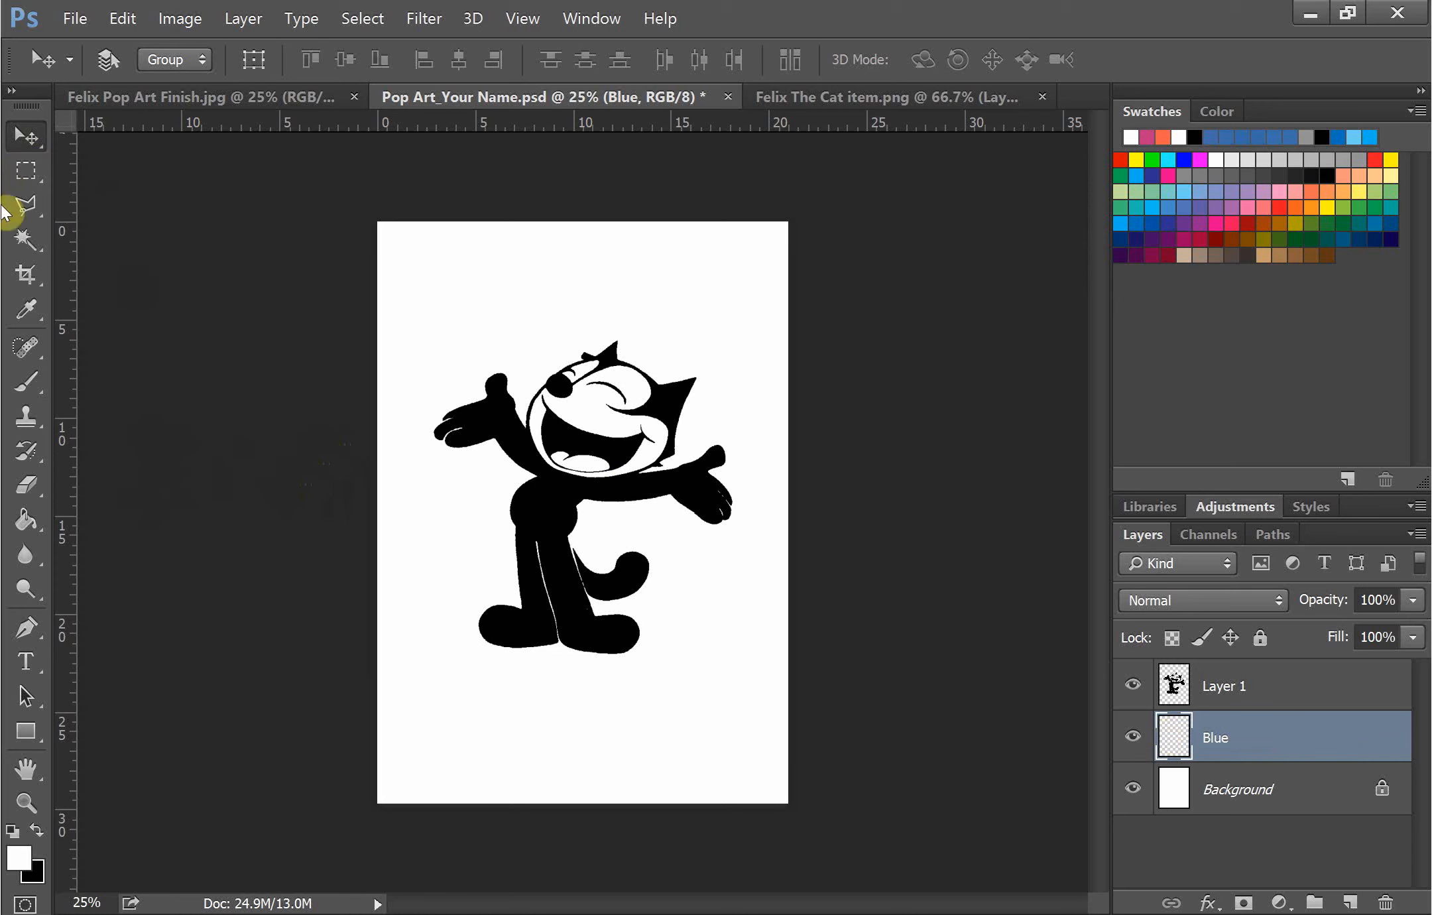
click(40, 528)
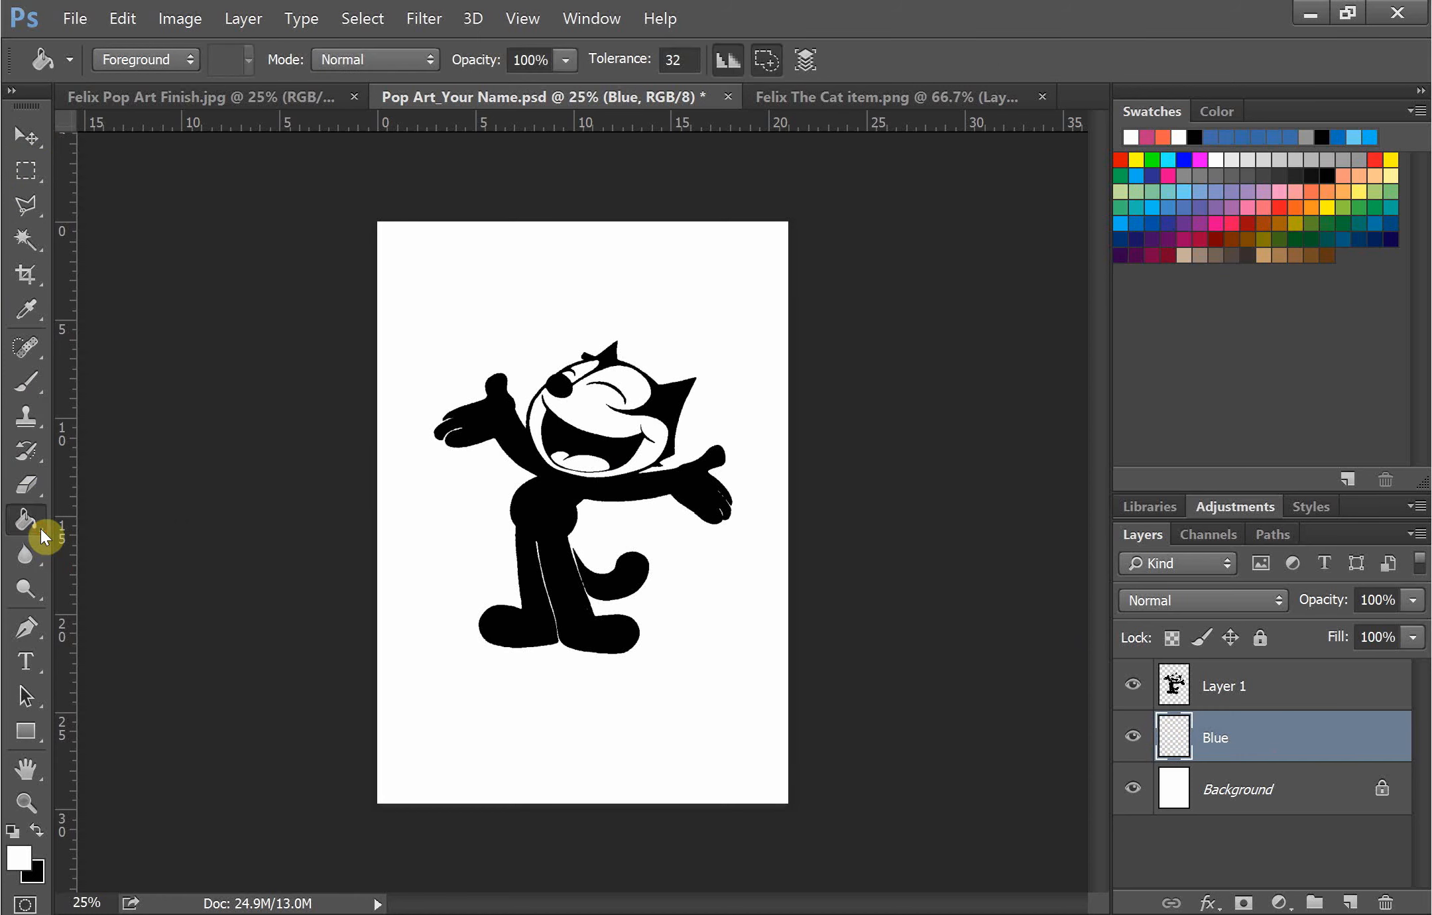
right_click(41, 528)
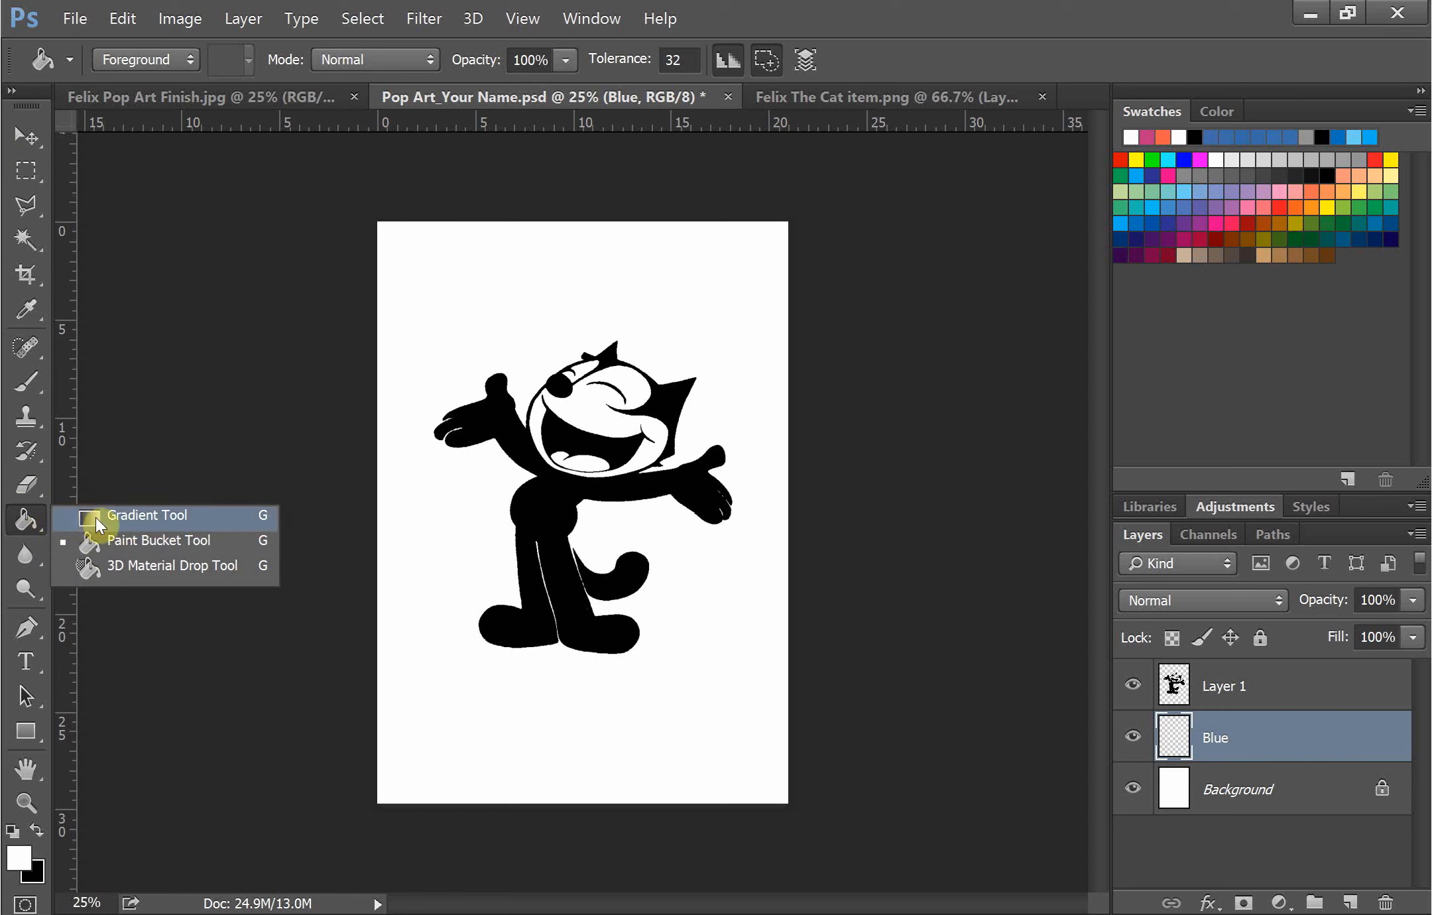
click(33, 522)
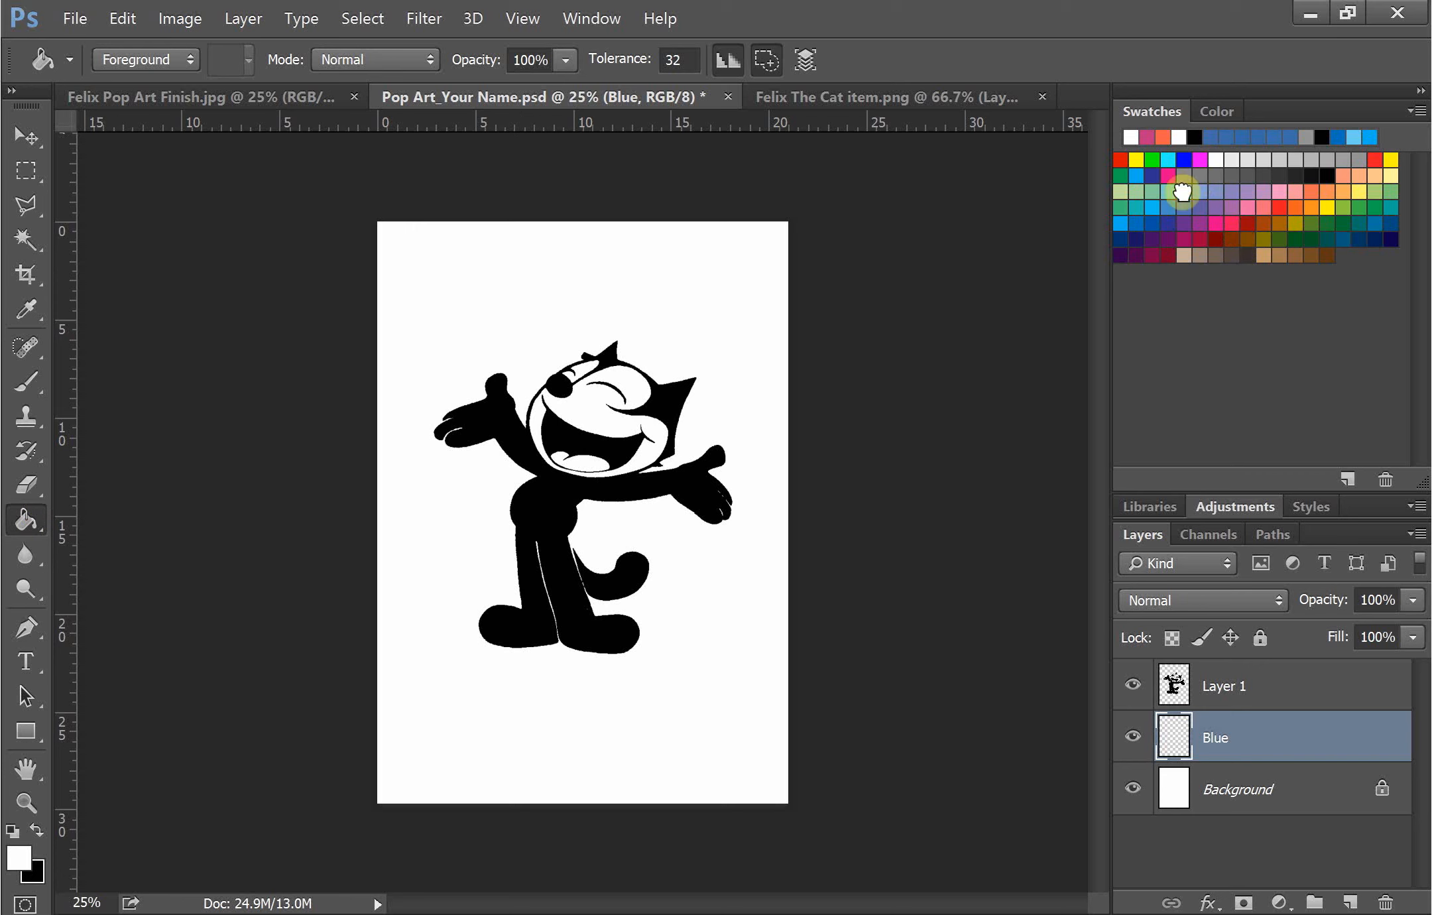
click(1186, 192)
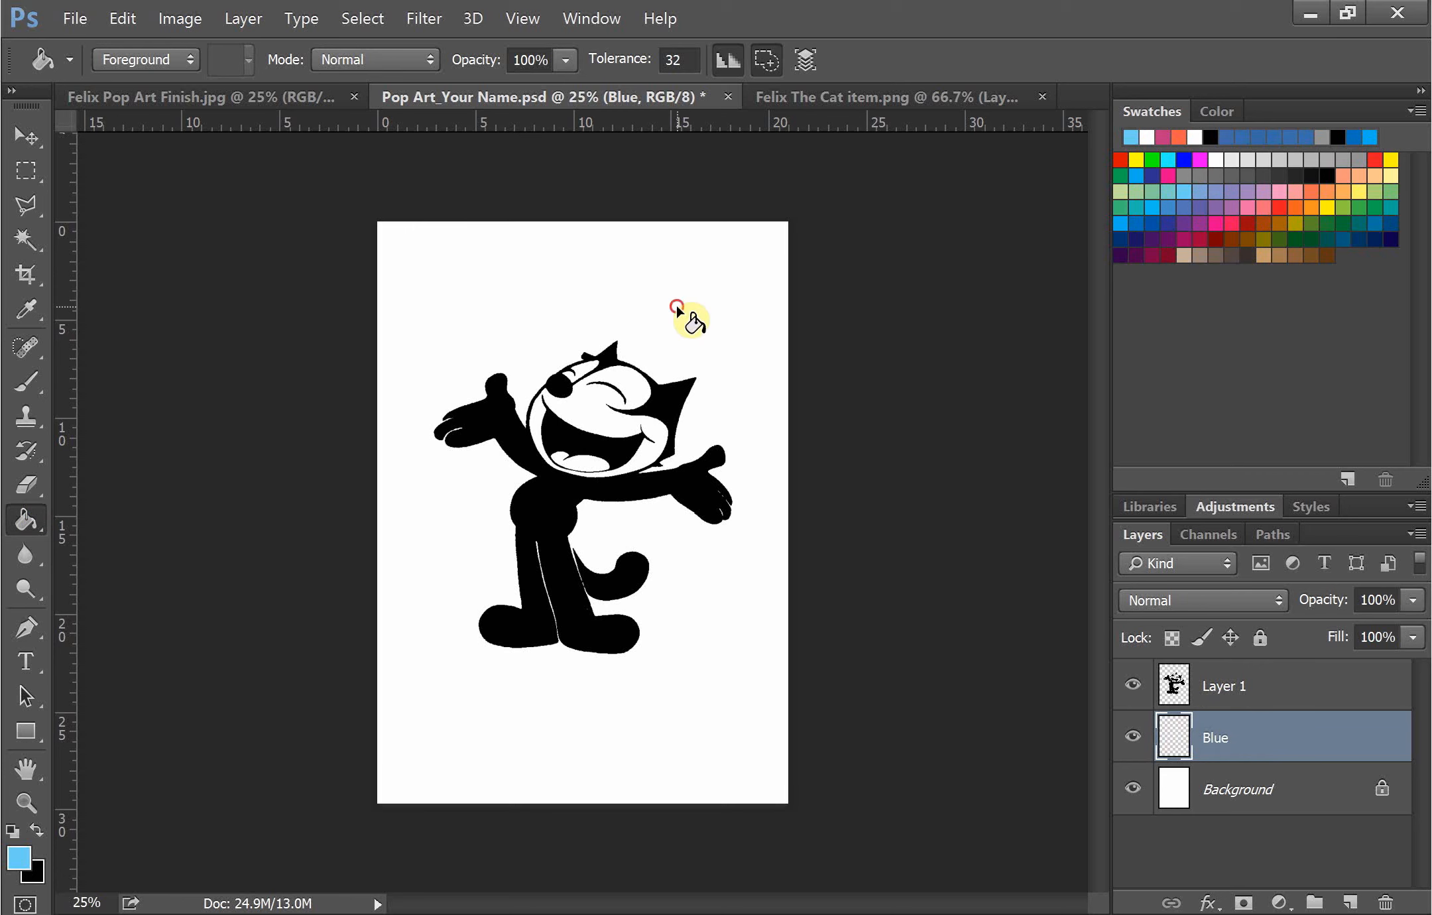
click(691, 321)
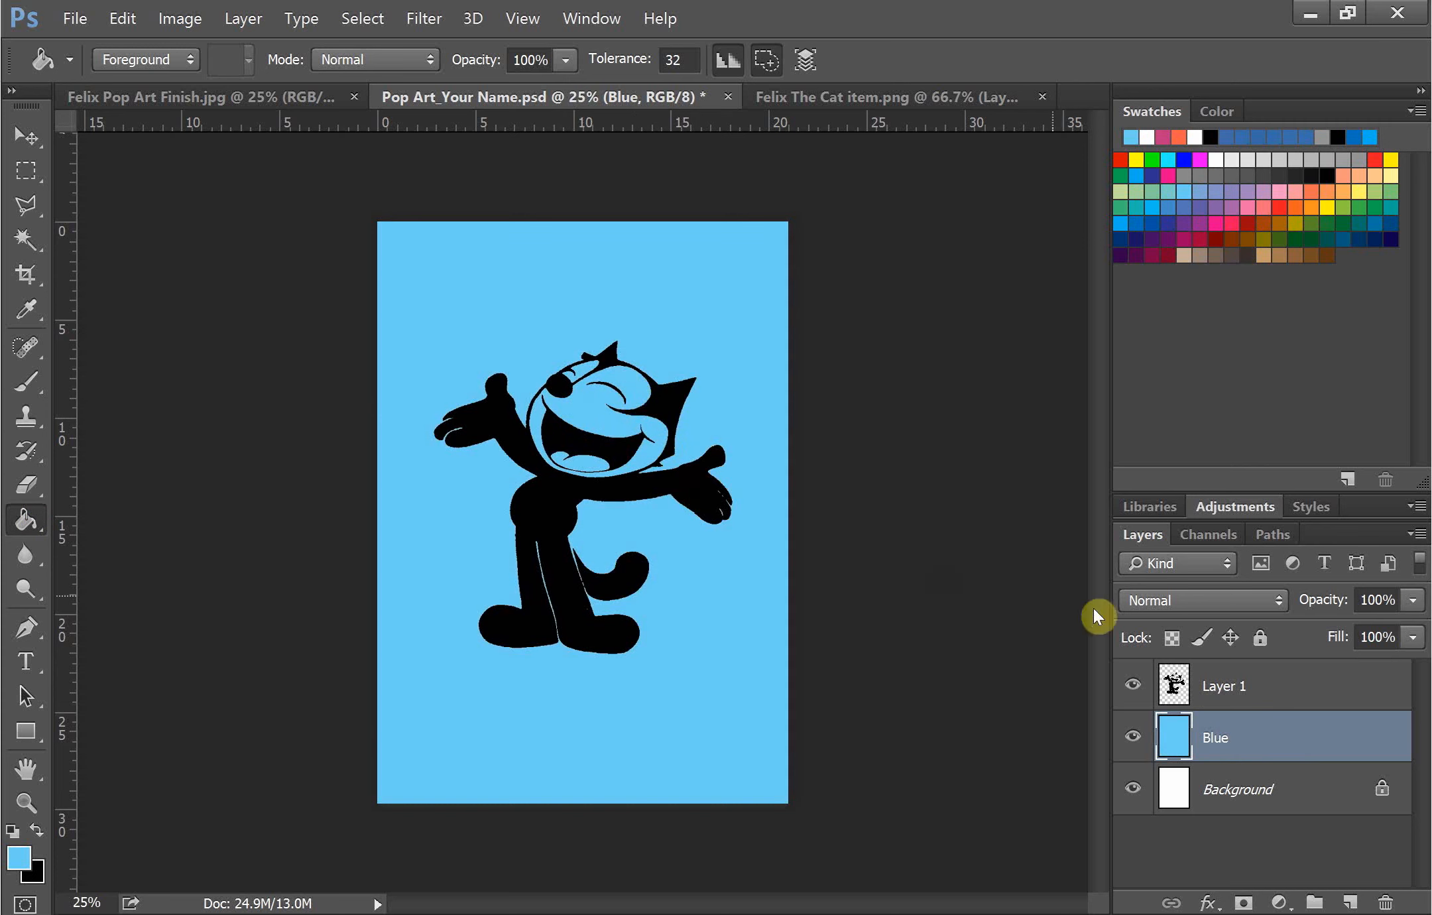
- Add a layer named Orange above the Blue layer and fill it with a light orange swatch
click(1352, 902)
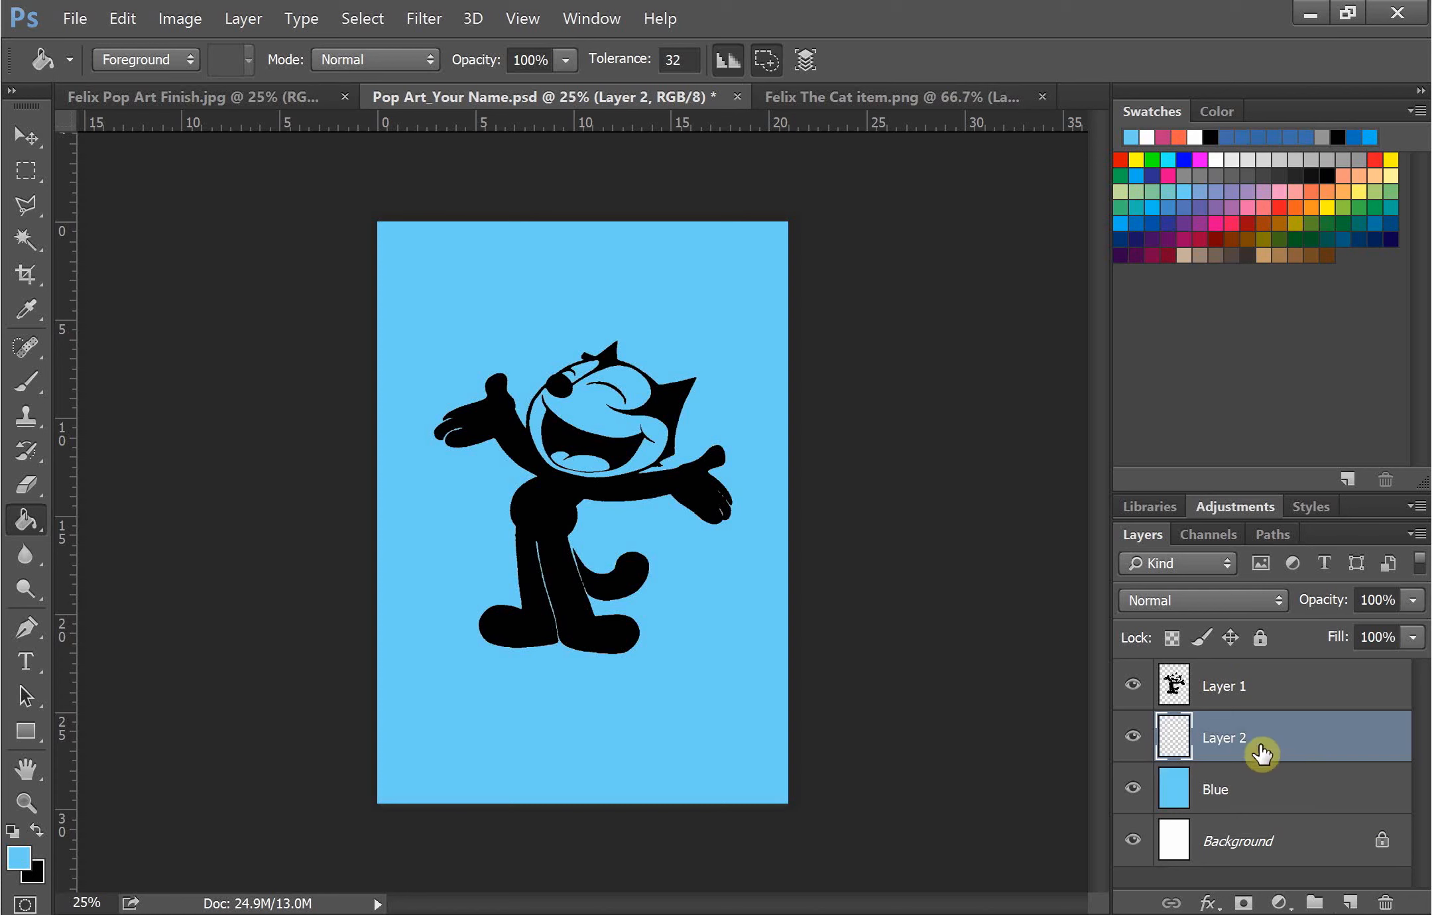
double_click(1247, 739)
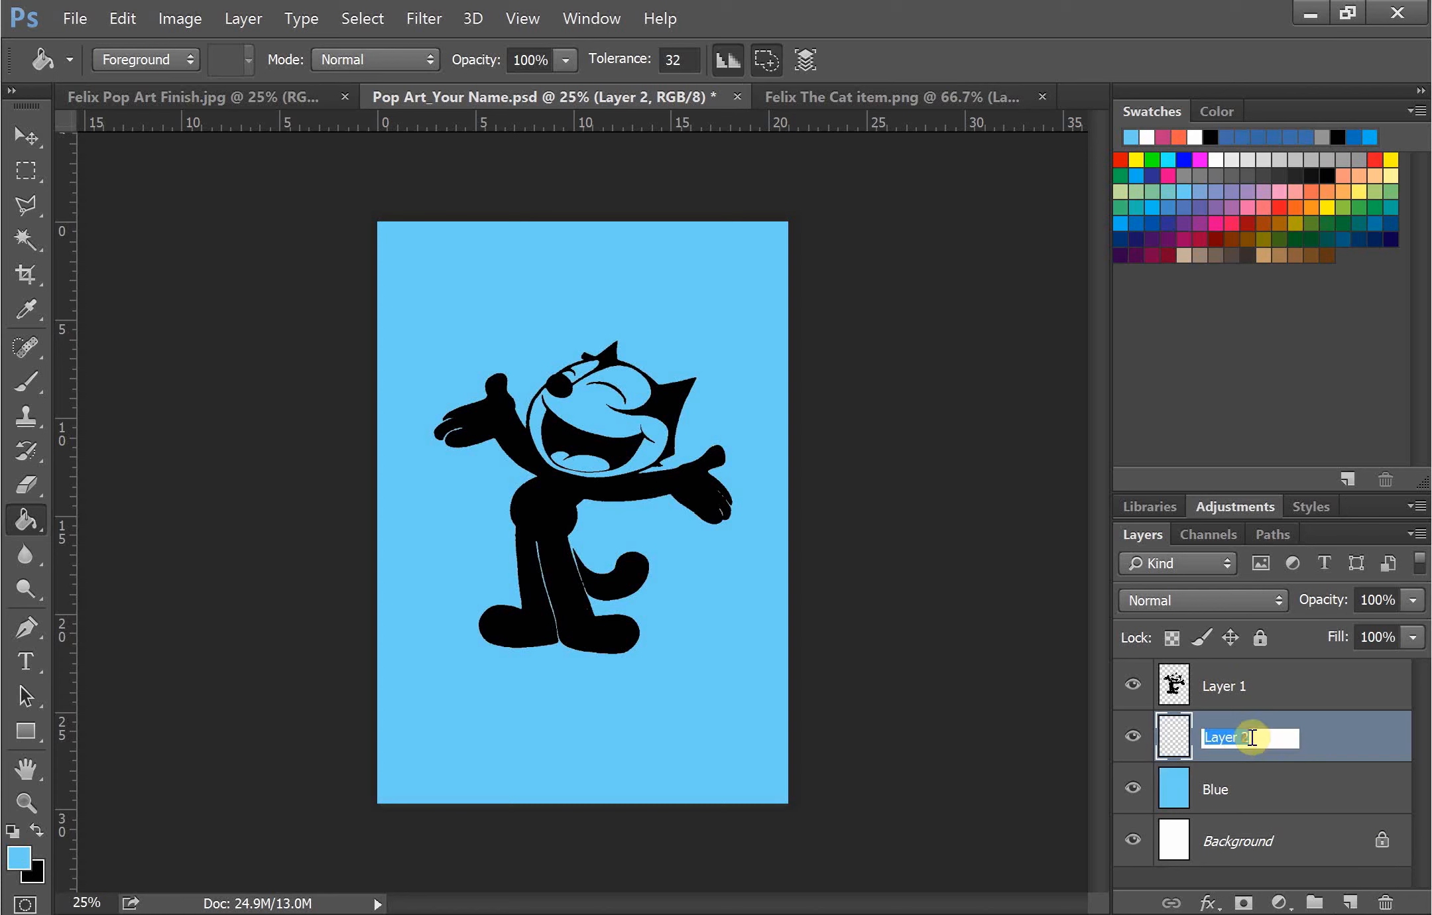
text(Orange)
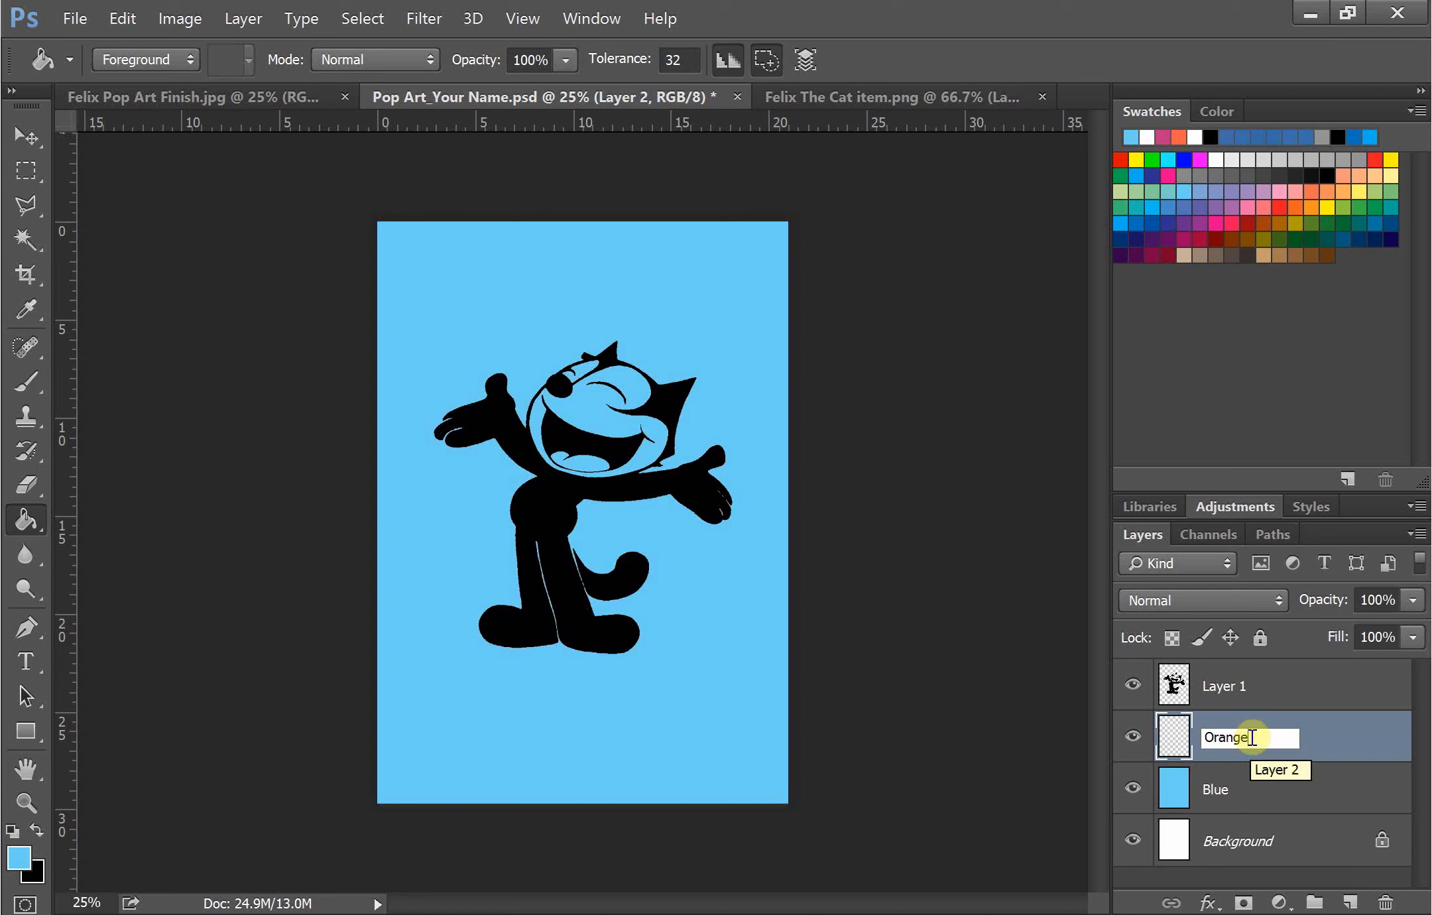
key(Return)
click(1305, 683)
click(1305, 735)
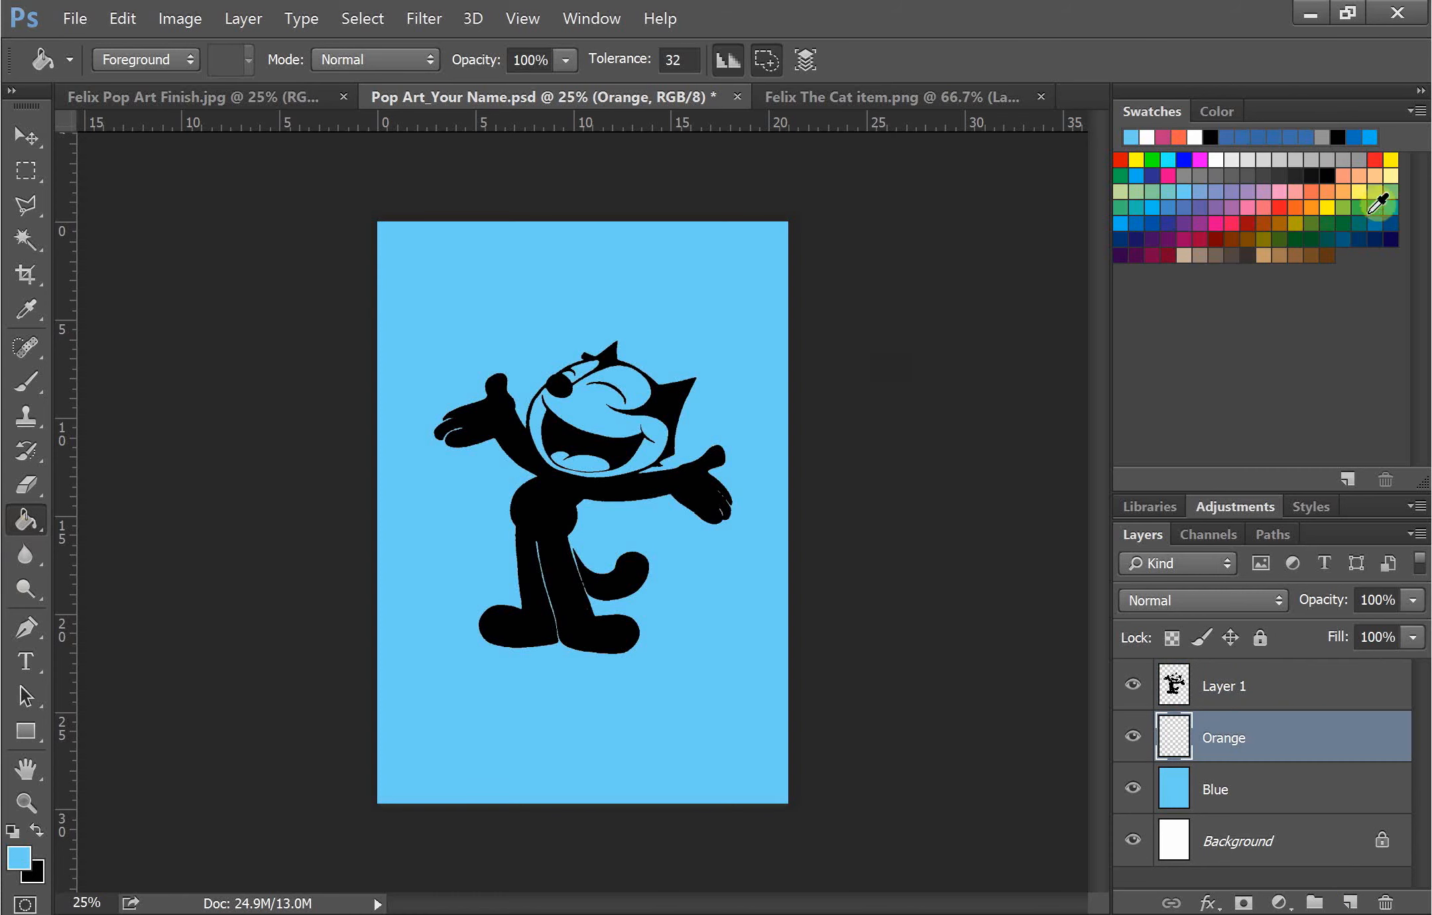
click(1376, 176)
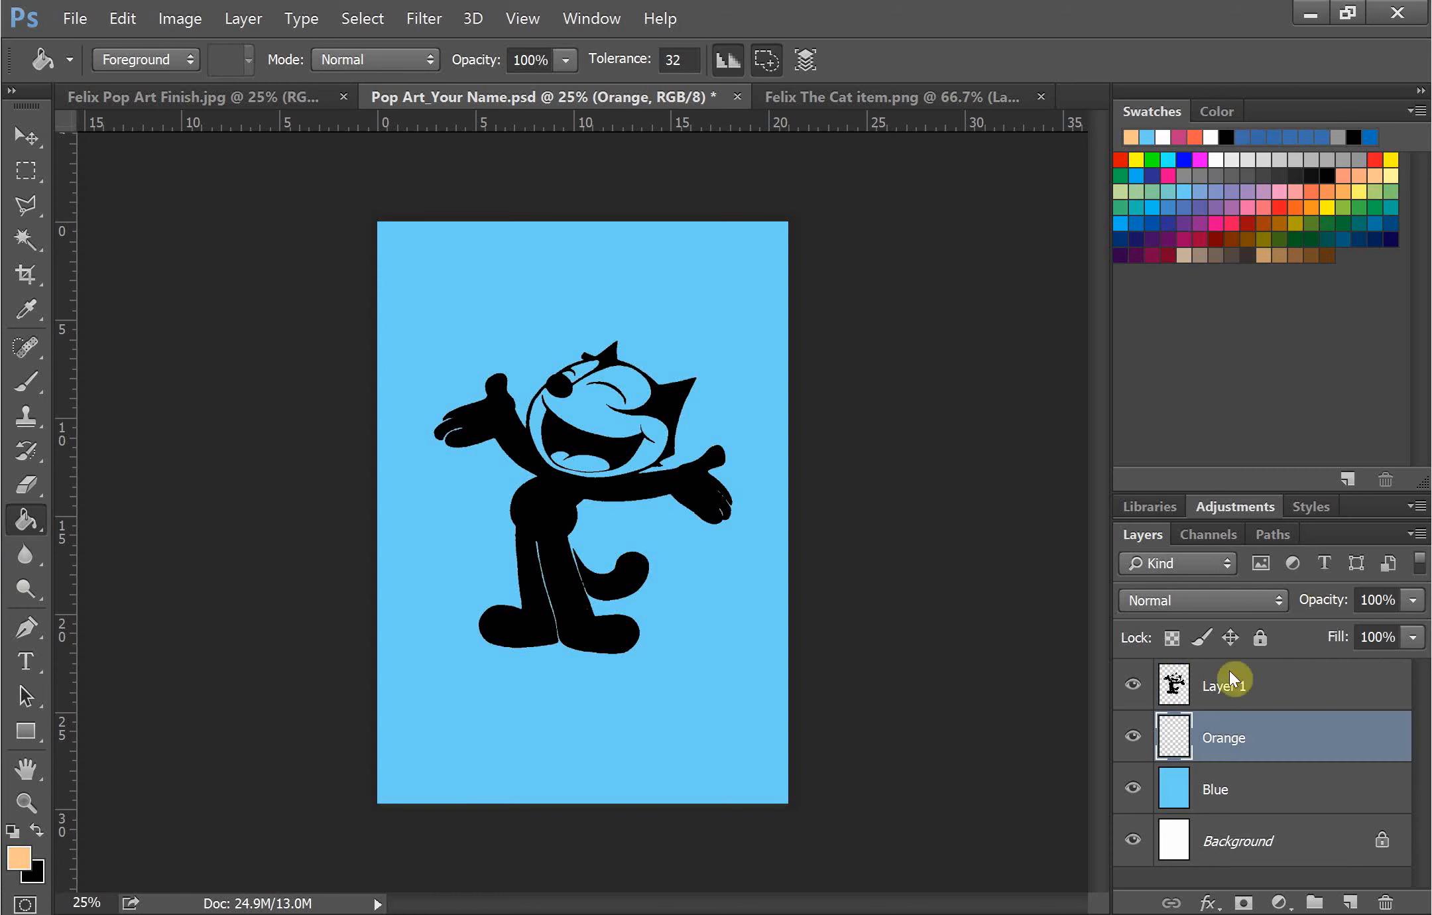
click(506, 295)
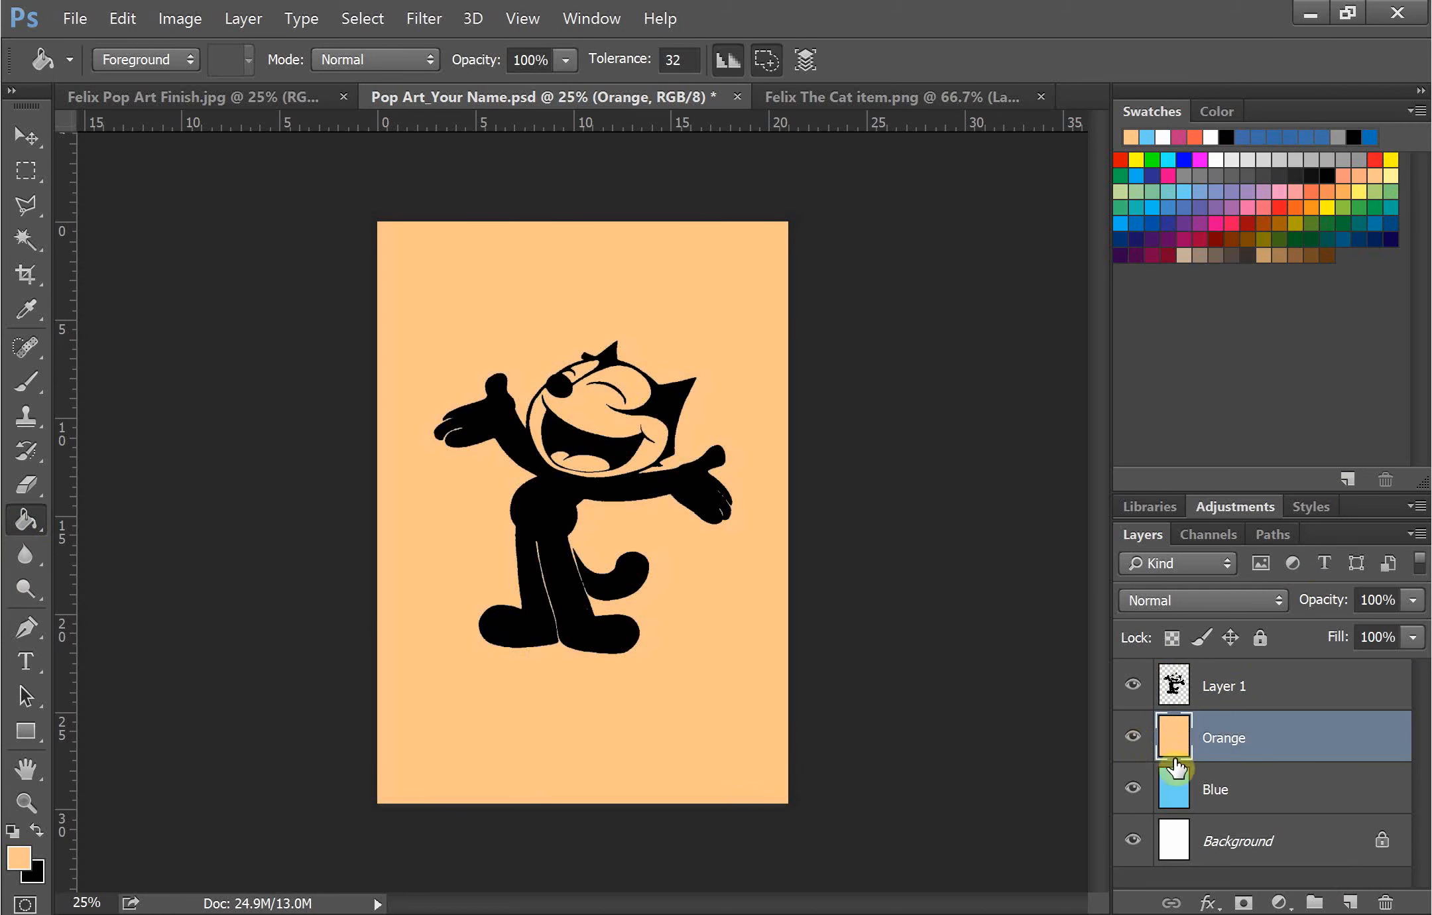
- Compare the two backgrounds by toggling the Orange and Blue layers' visibility, and move the Blue layer above Orange
click(1134, 740)
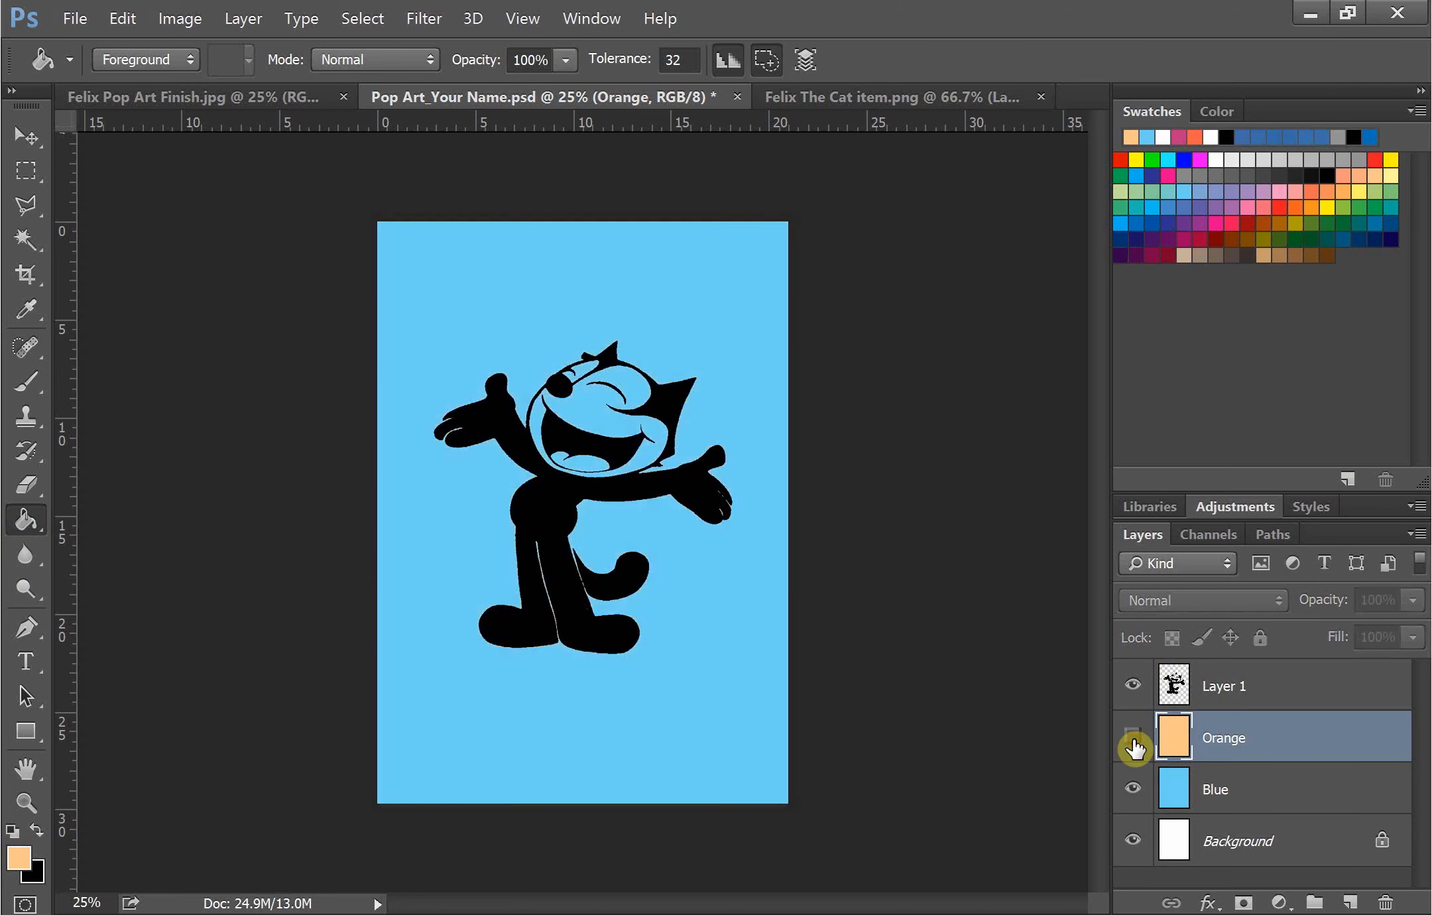
click(1134, 790)
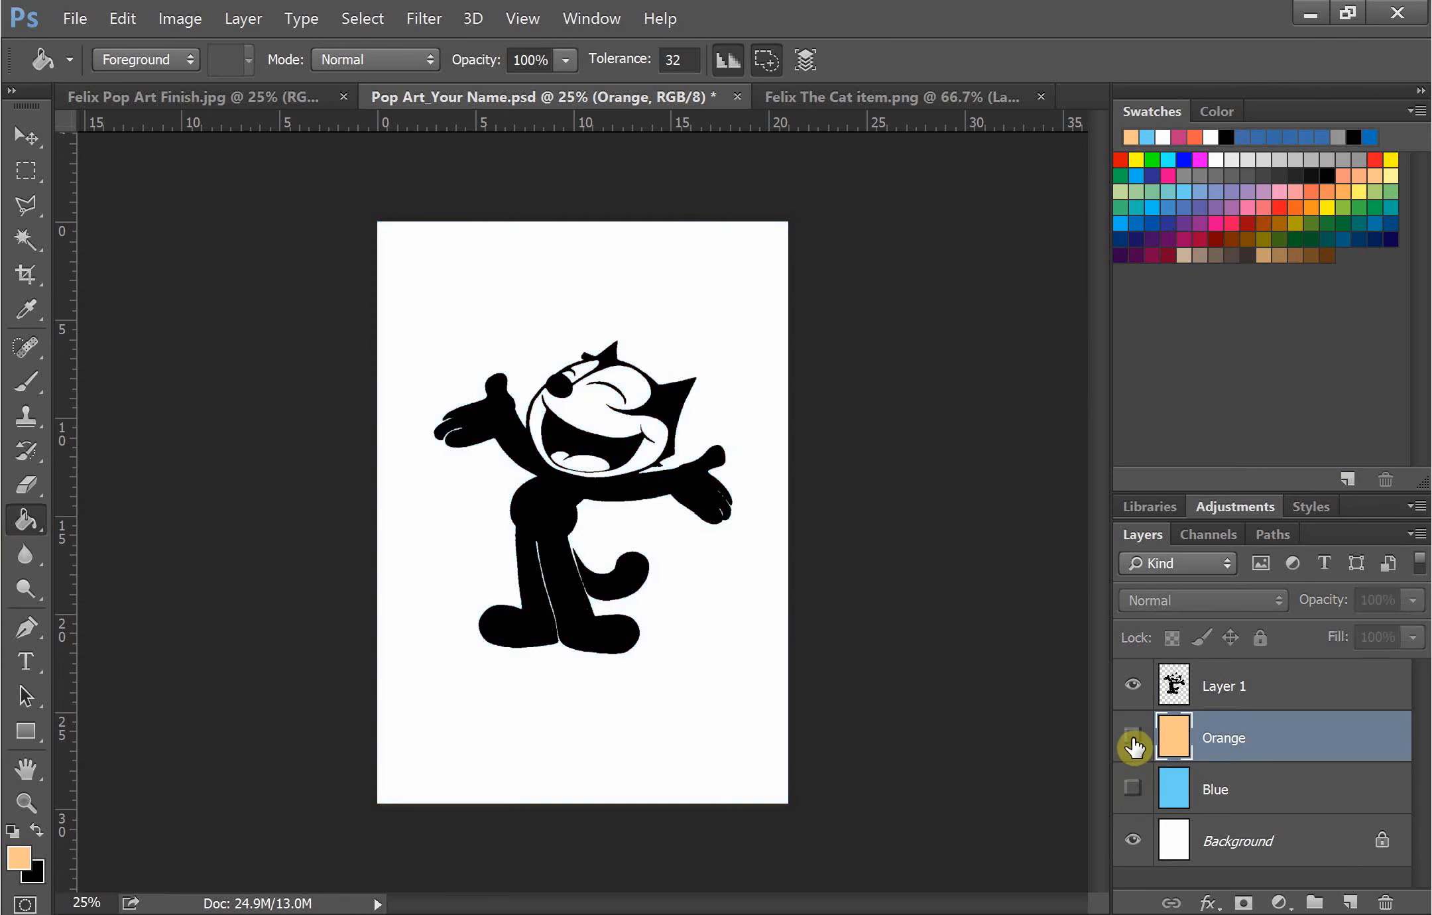
click(1133, 737)
click(1134, 738)
click(1134, 788)
click(1133, 736)
drag(1257, 793, 1263, 724)
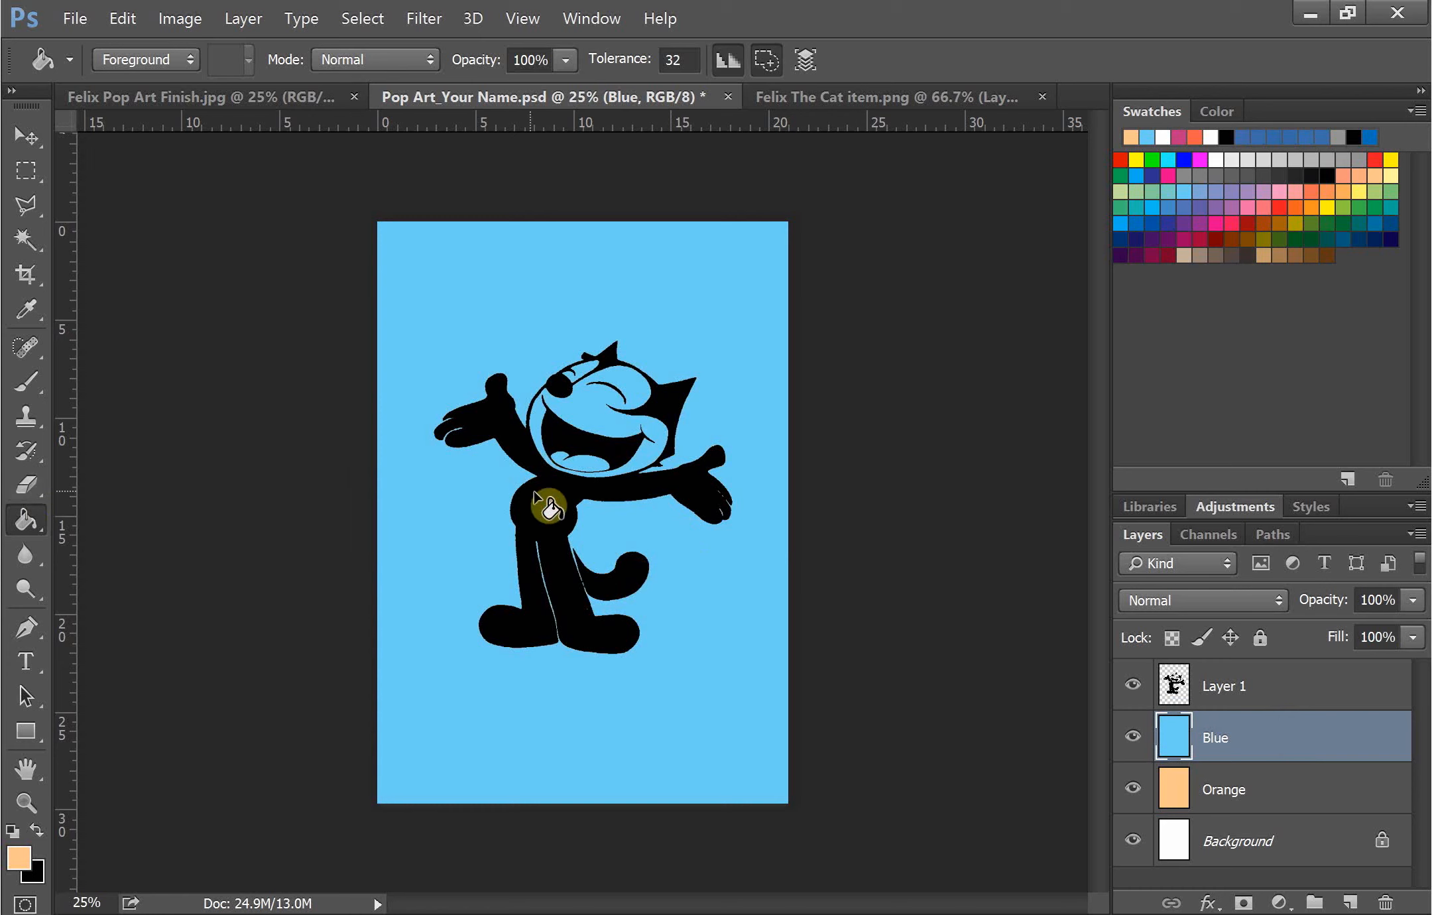
- Select all the cat's black areas on Layer 1 with the Magic Wand, with Contiguous turned off
click(1298, 687)
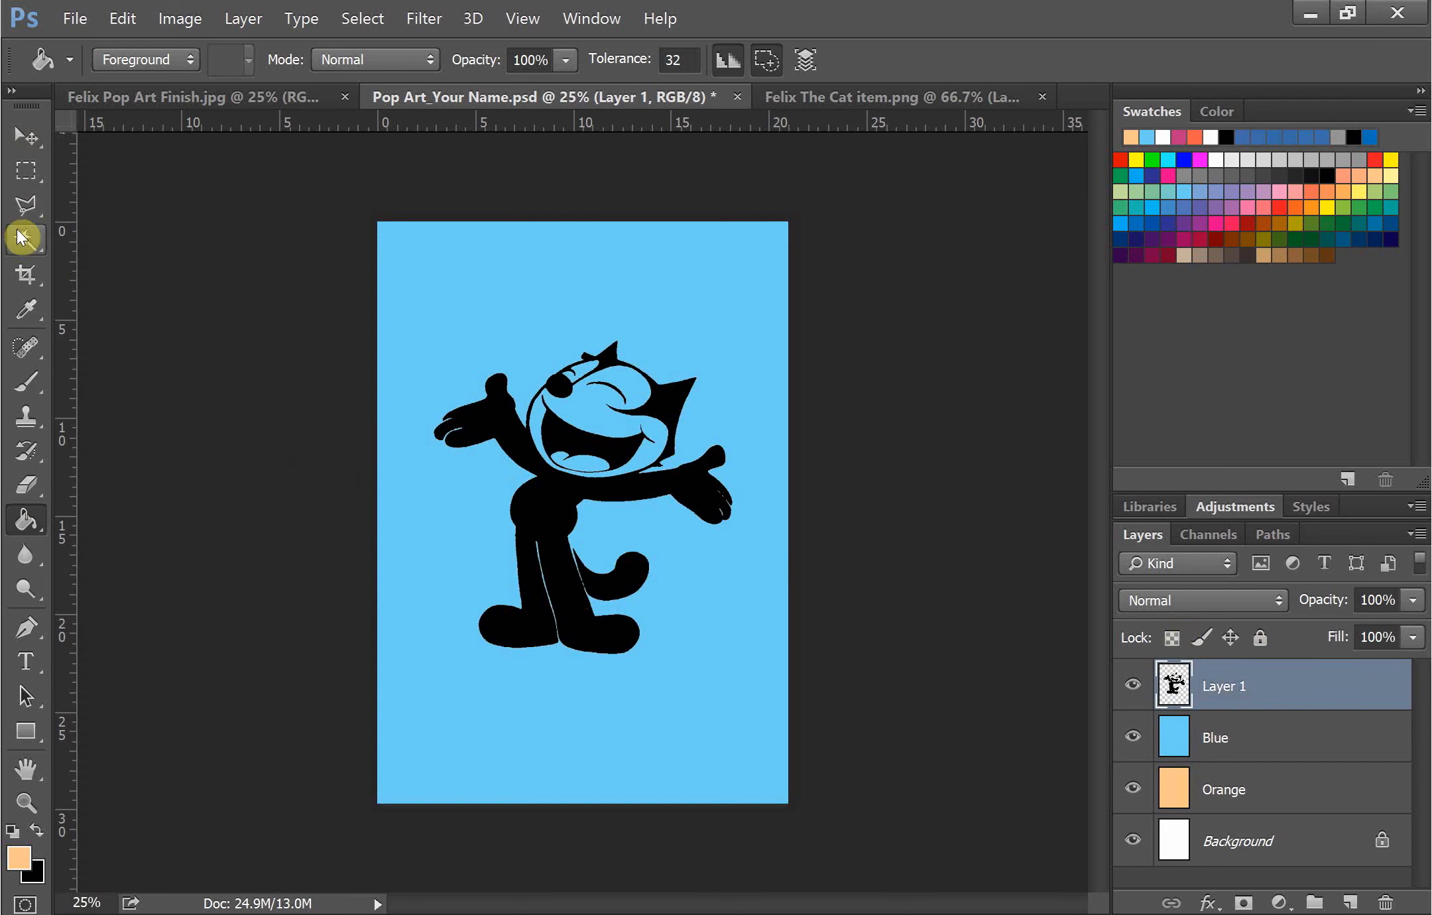
drag(38, 247, 103, 241)
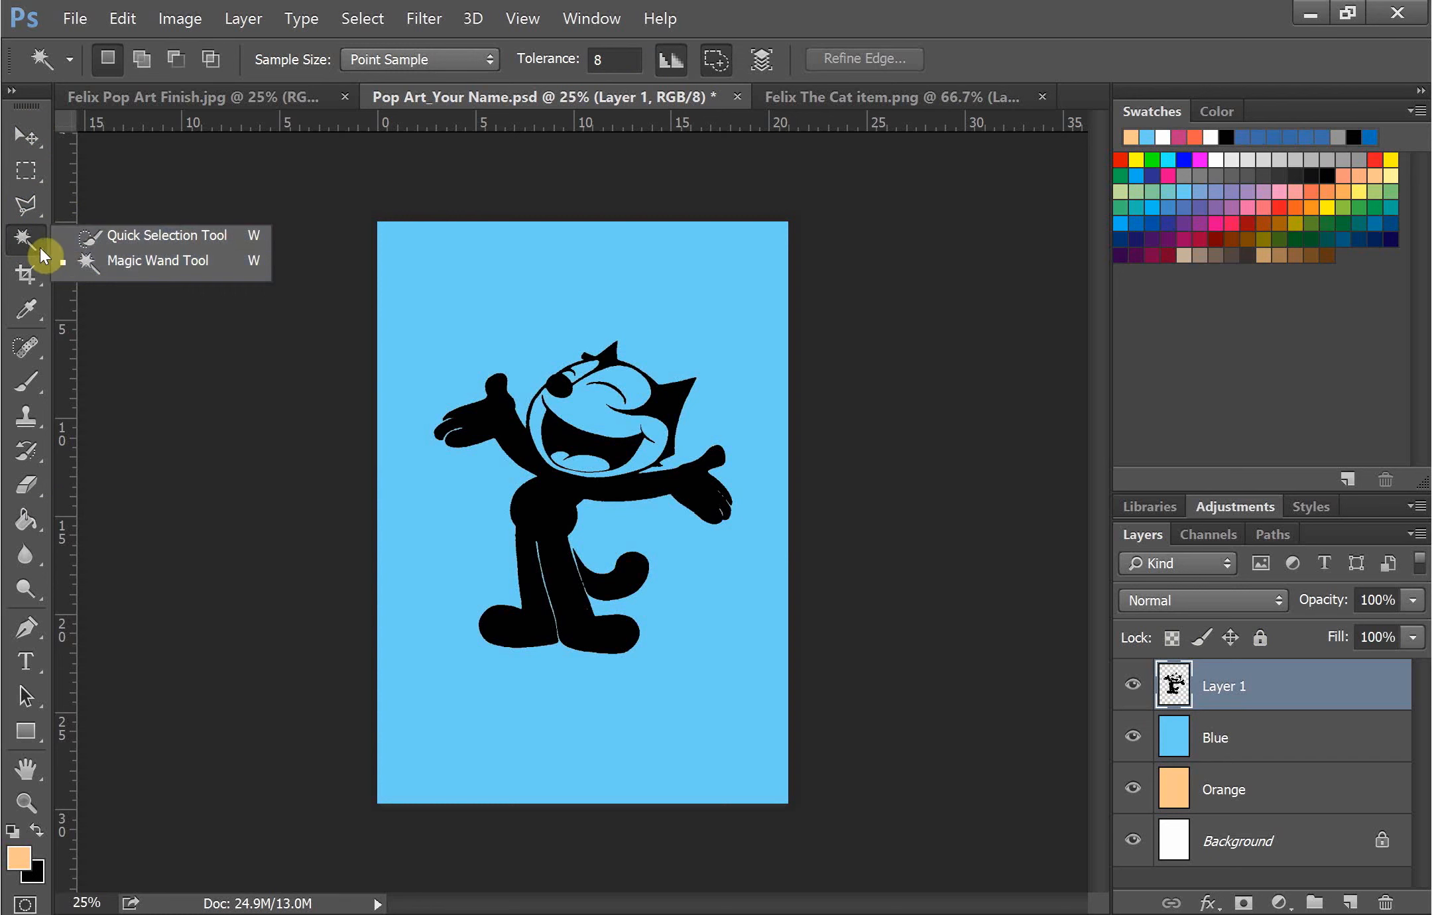
click(138, 261)
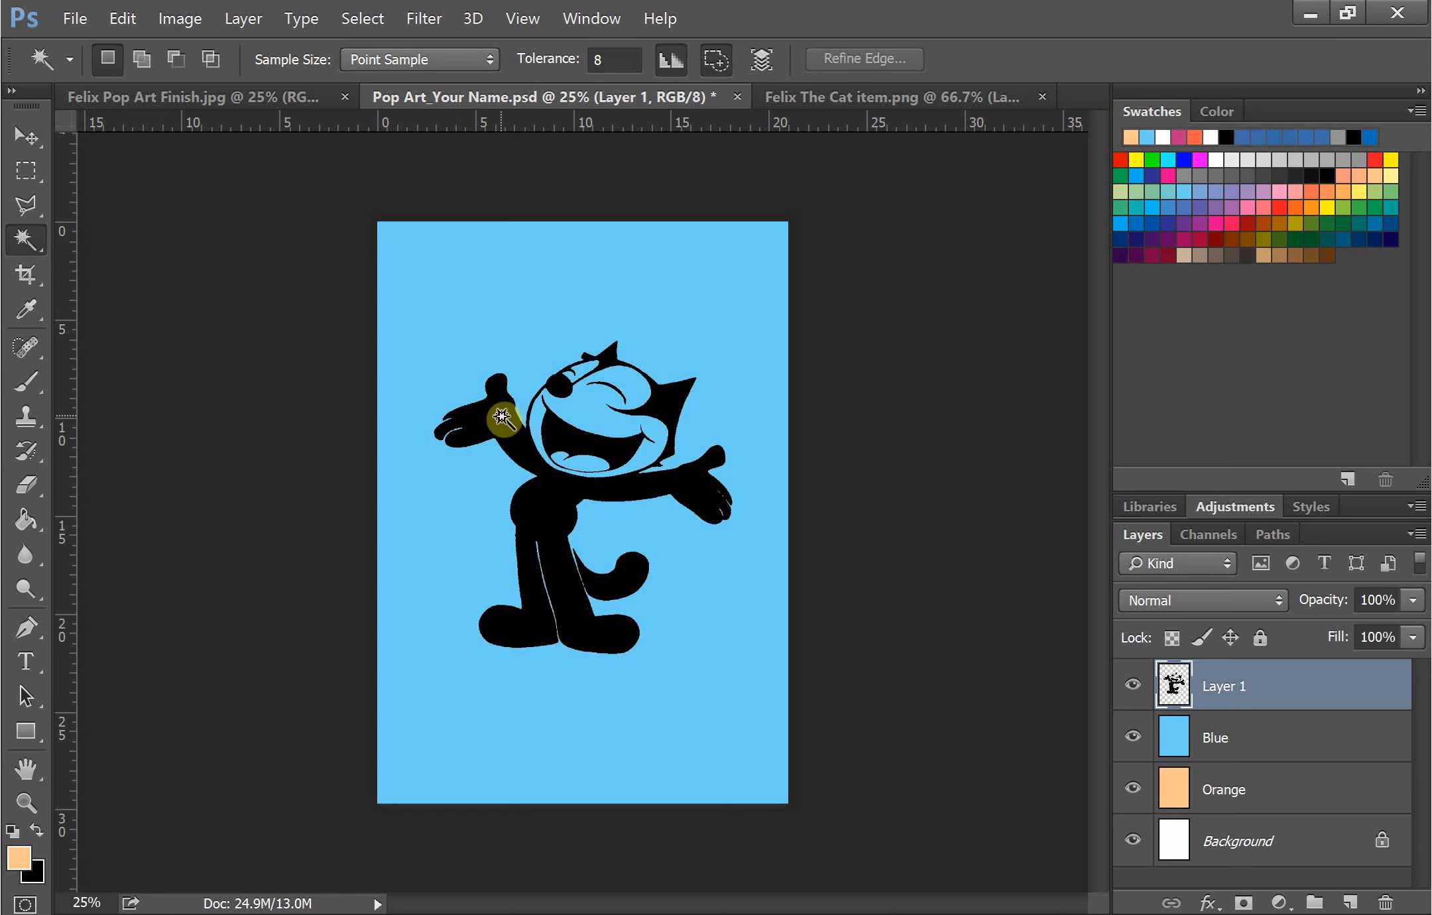
click(502, 416)
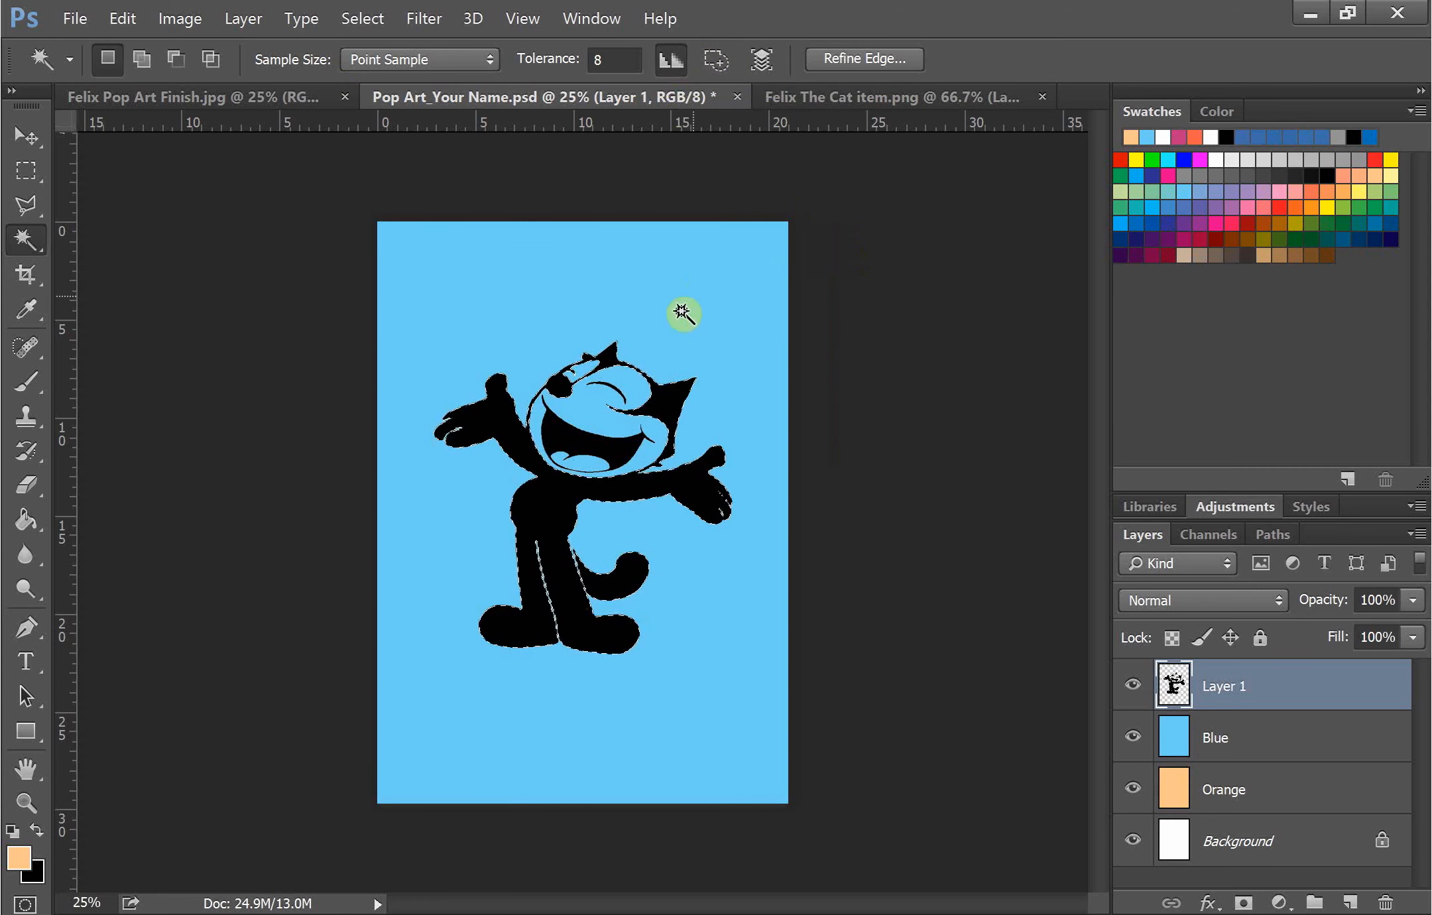
click(605, 450)
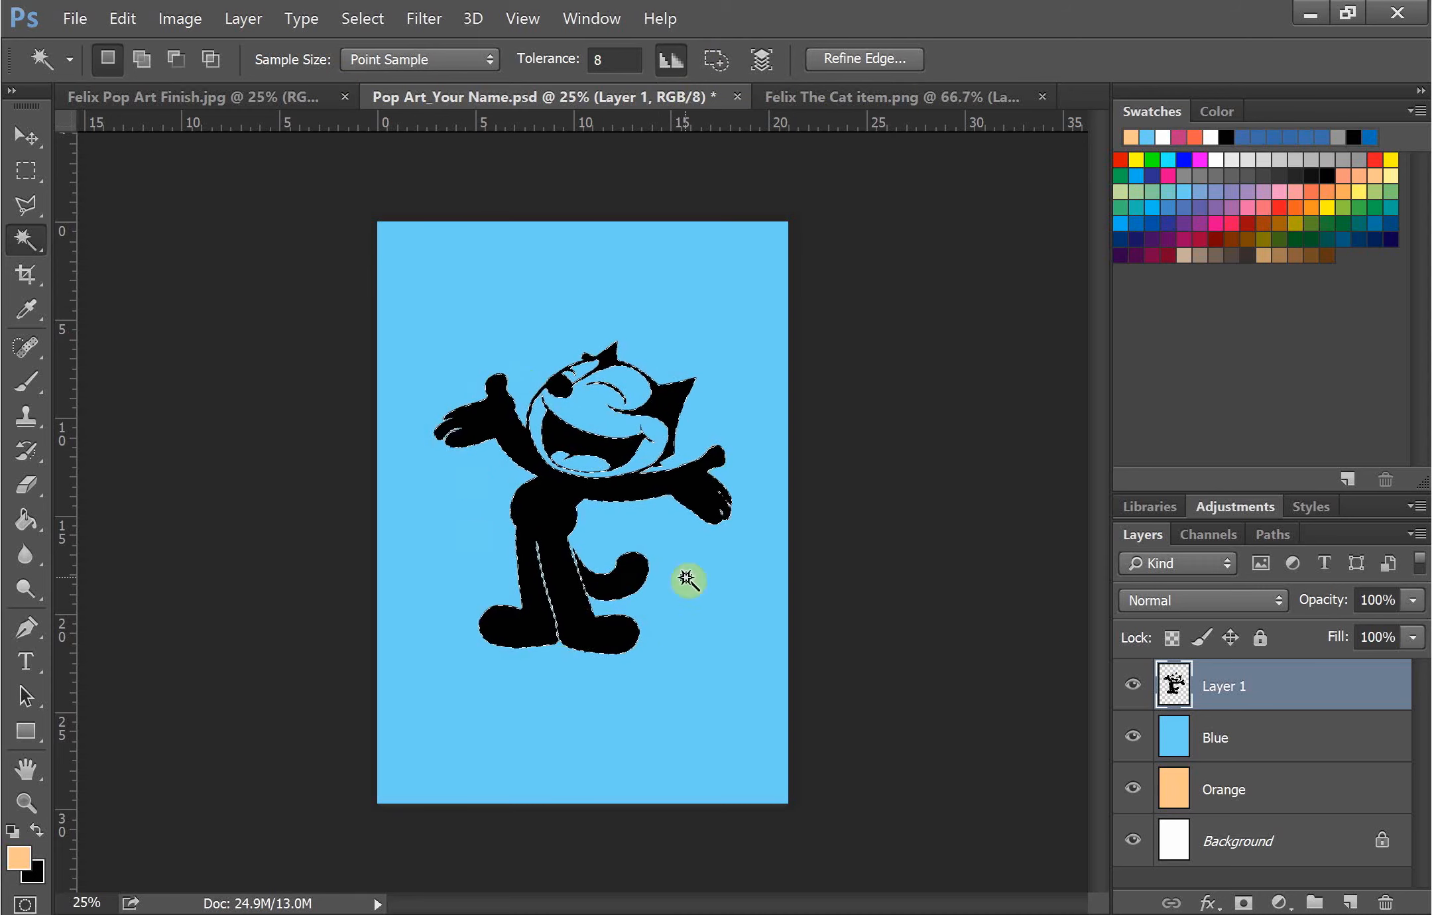
click(1278, 686)
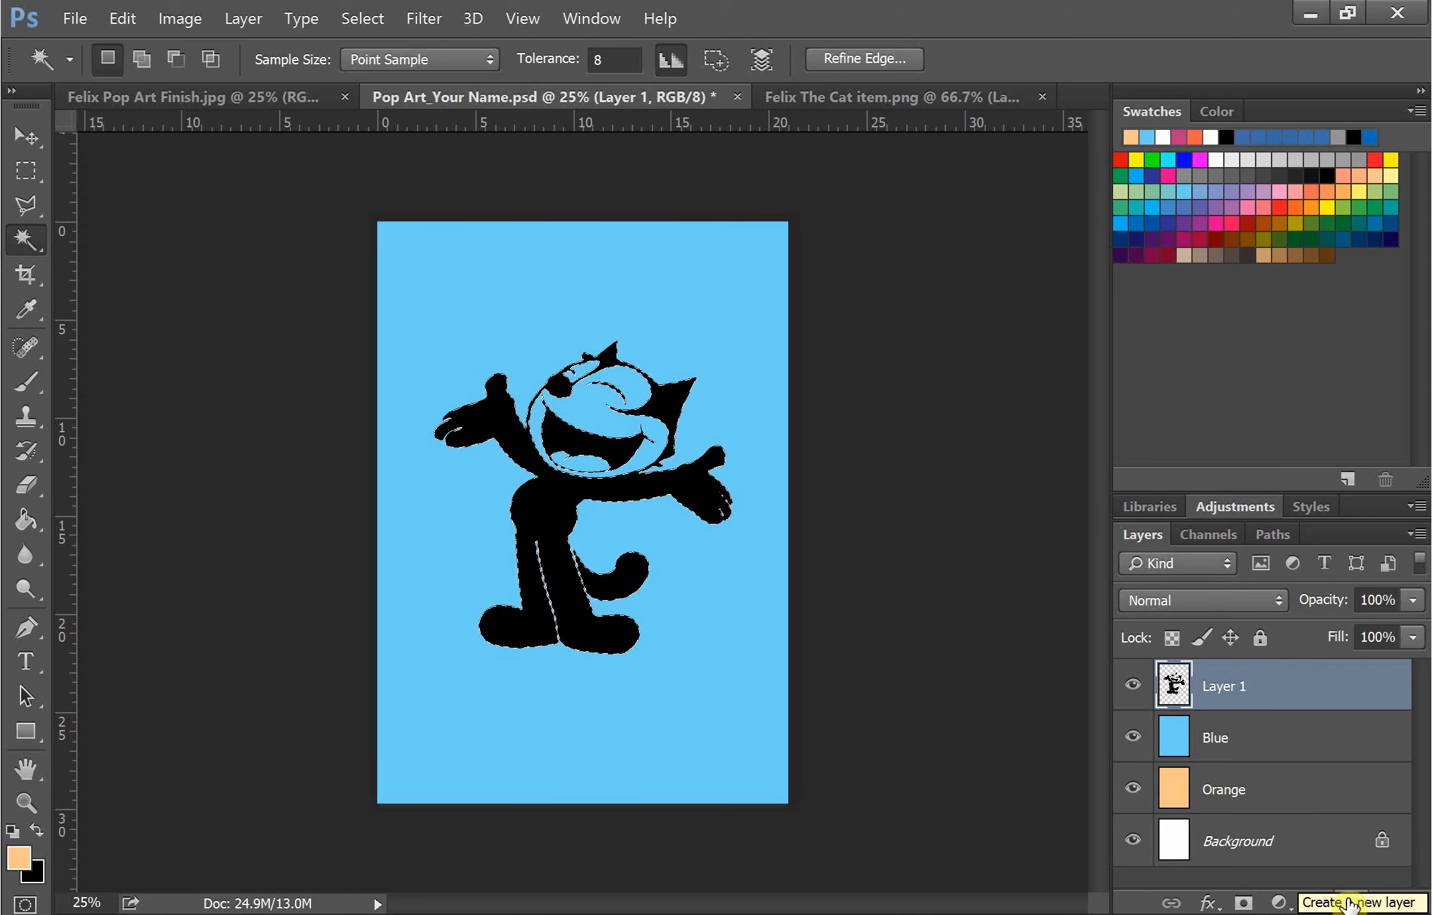
- Add a new layer above Layer 1 and fill the selected cat areas with Pure Violet using the Paint Bucket
click(1350, 903)
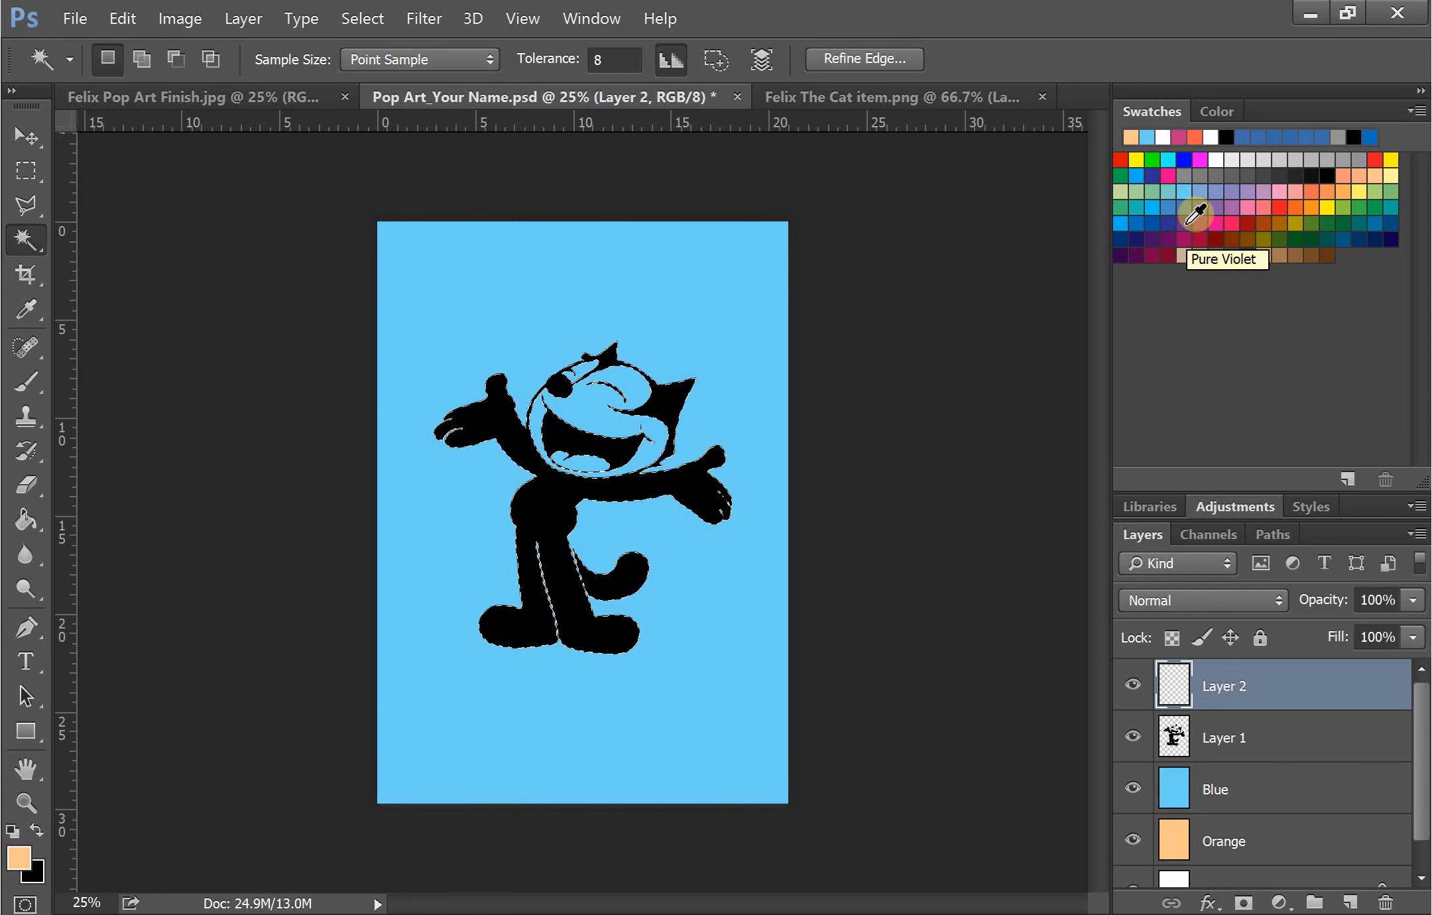
click(1188, 223)
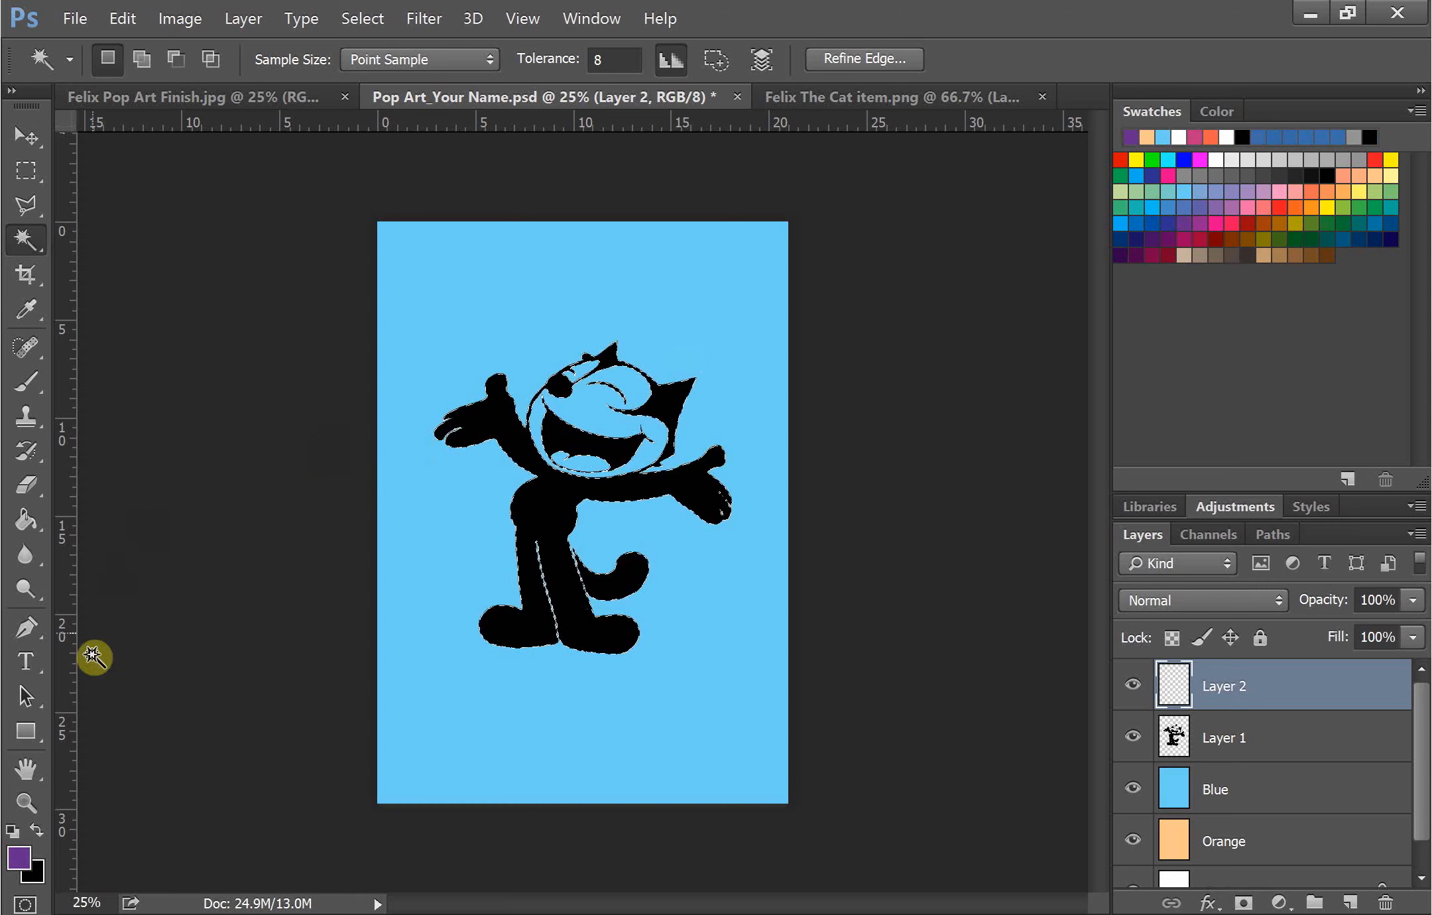
click(40, 517)
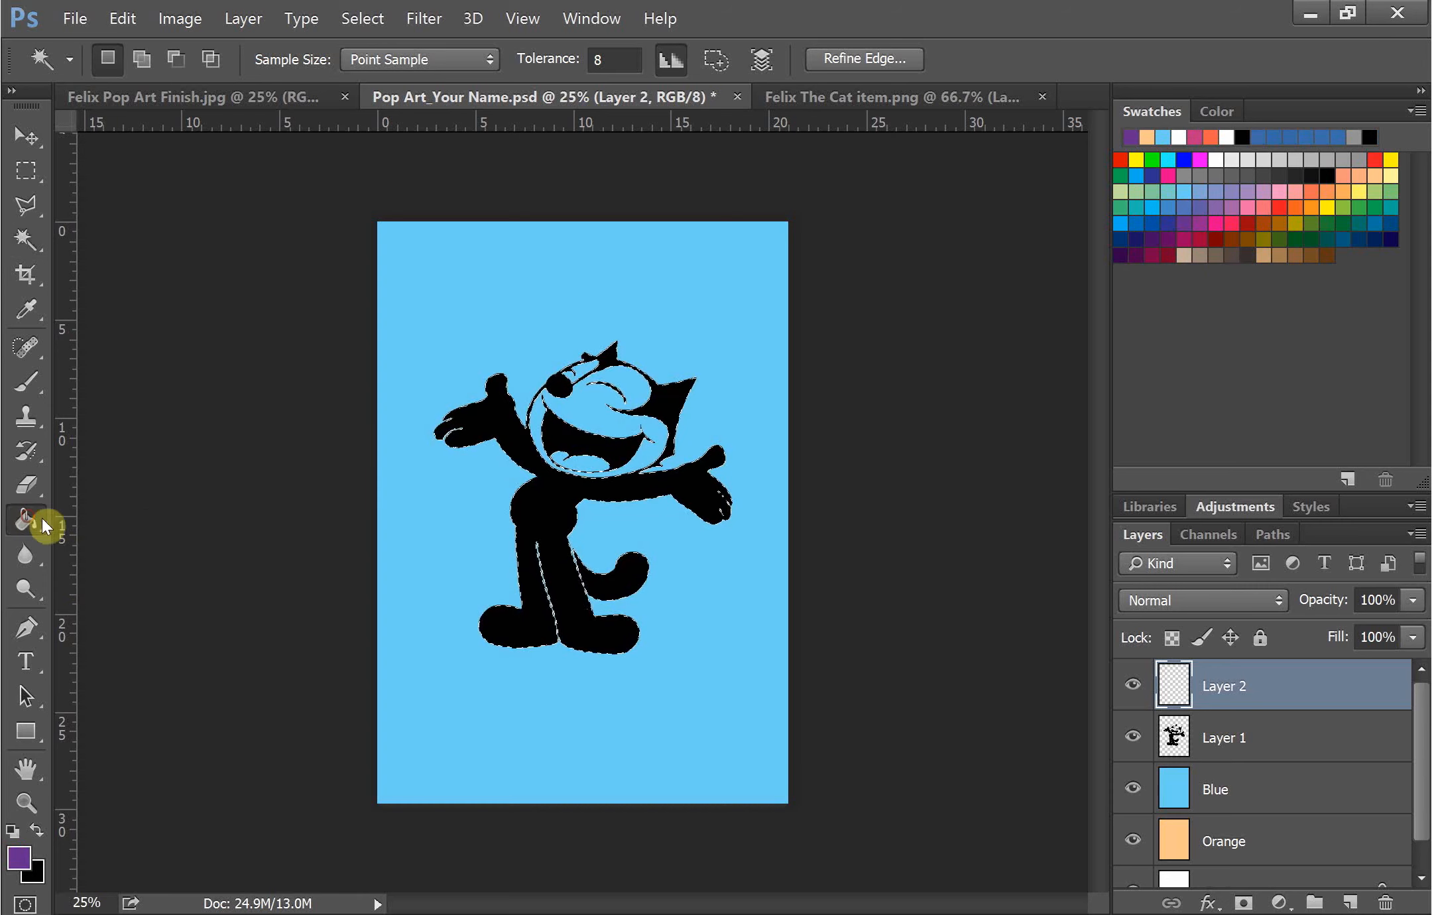
click(503, 434)
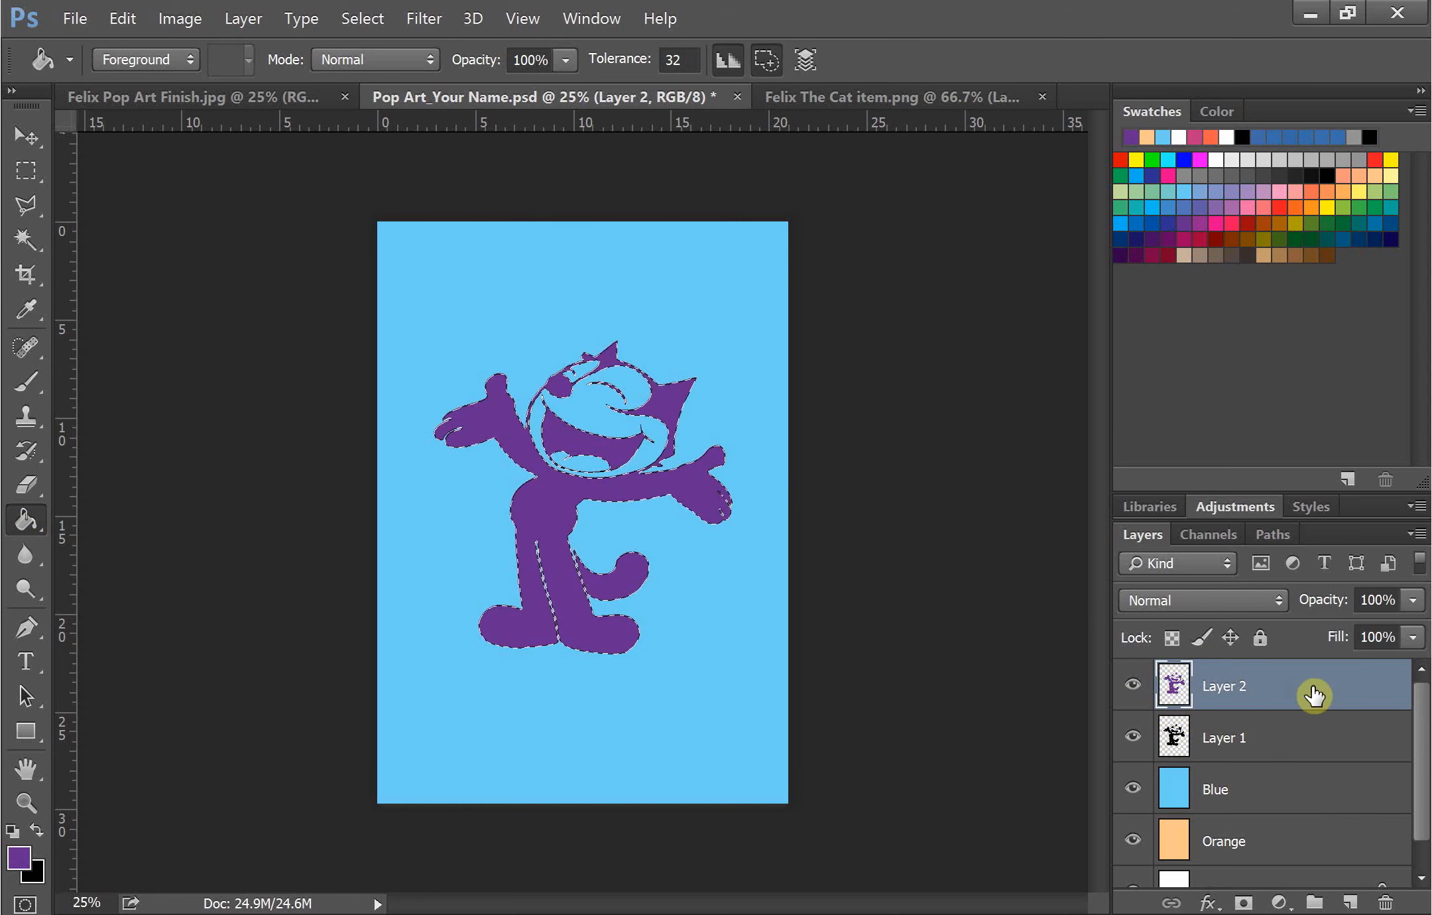
- Make Layer 1 active, hide the violet cat on Layer 2, and clear the selection
click(1293, 743)
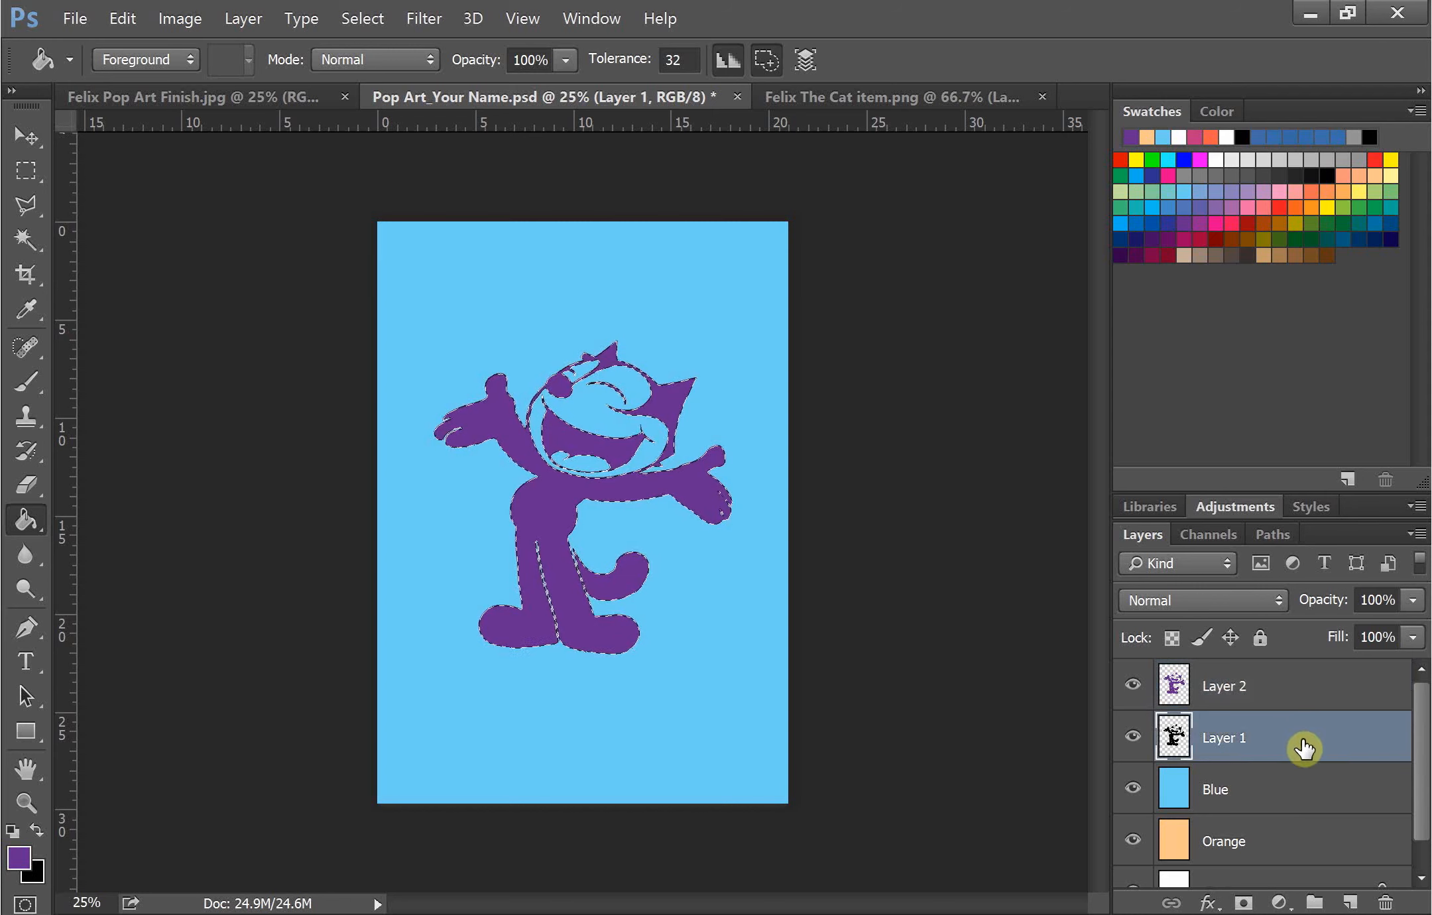
click(1133, 684)
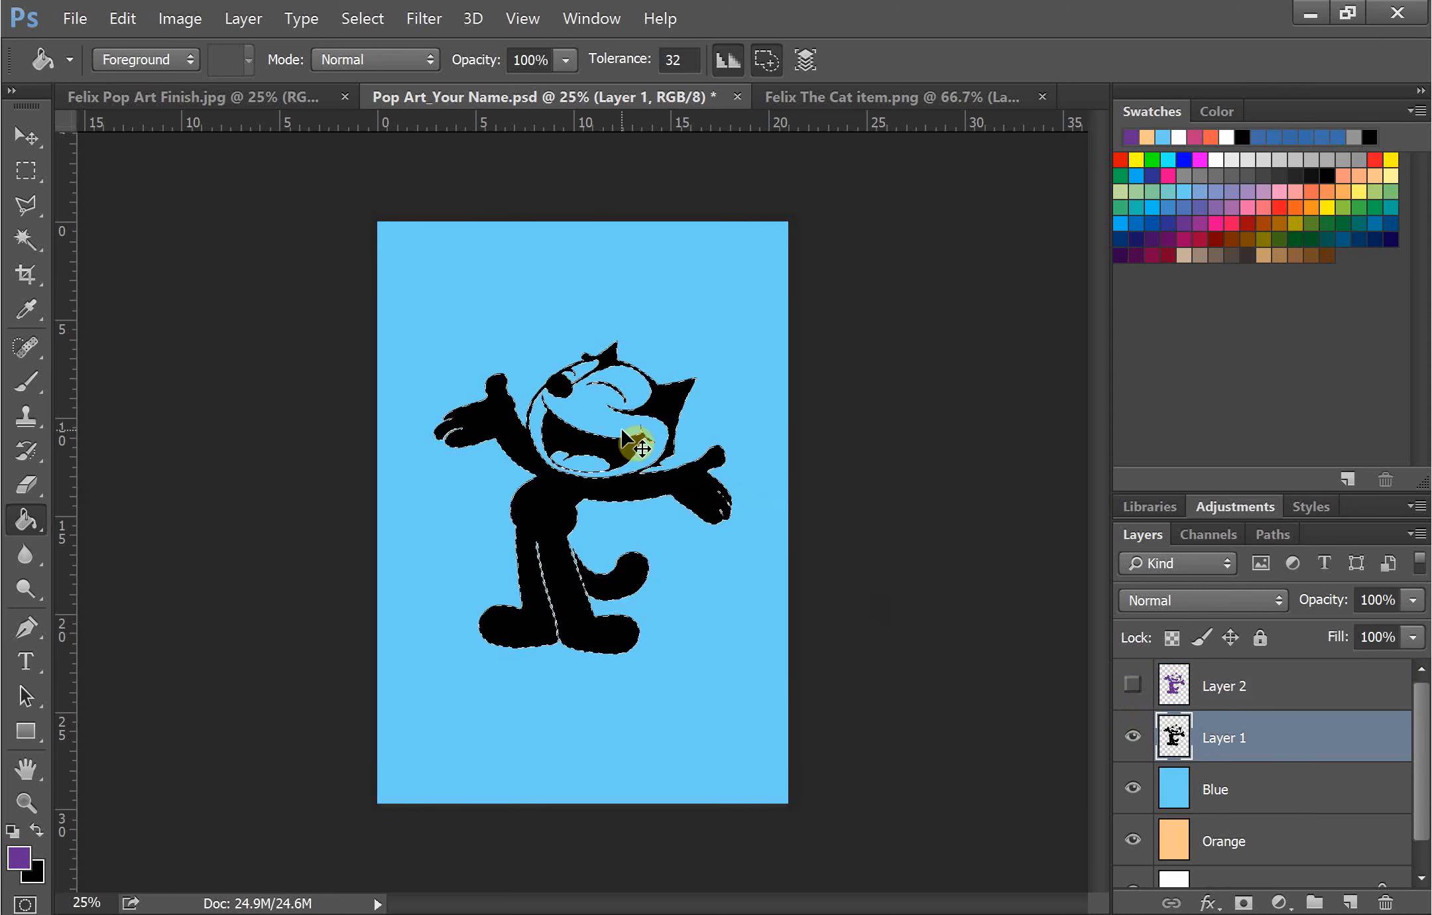
key(ctrl+d)
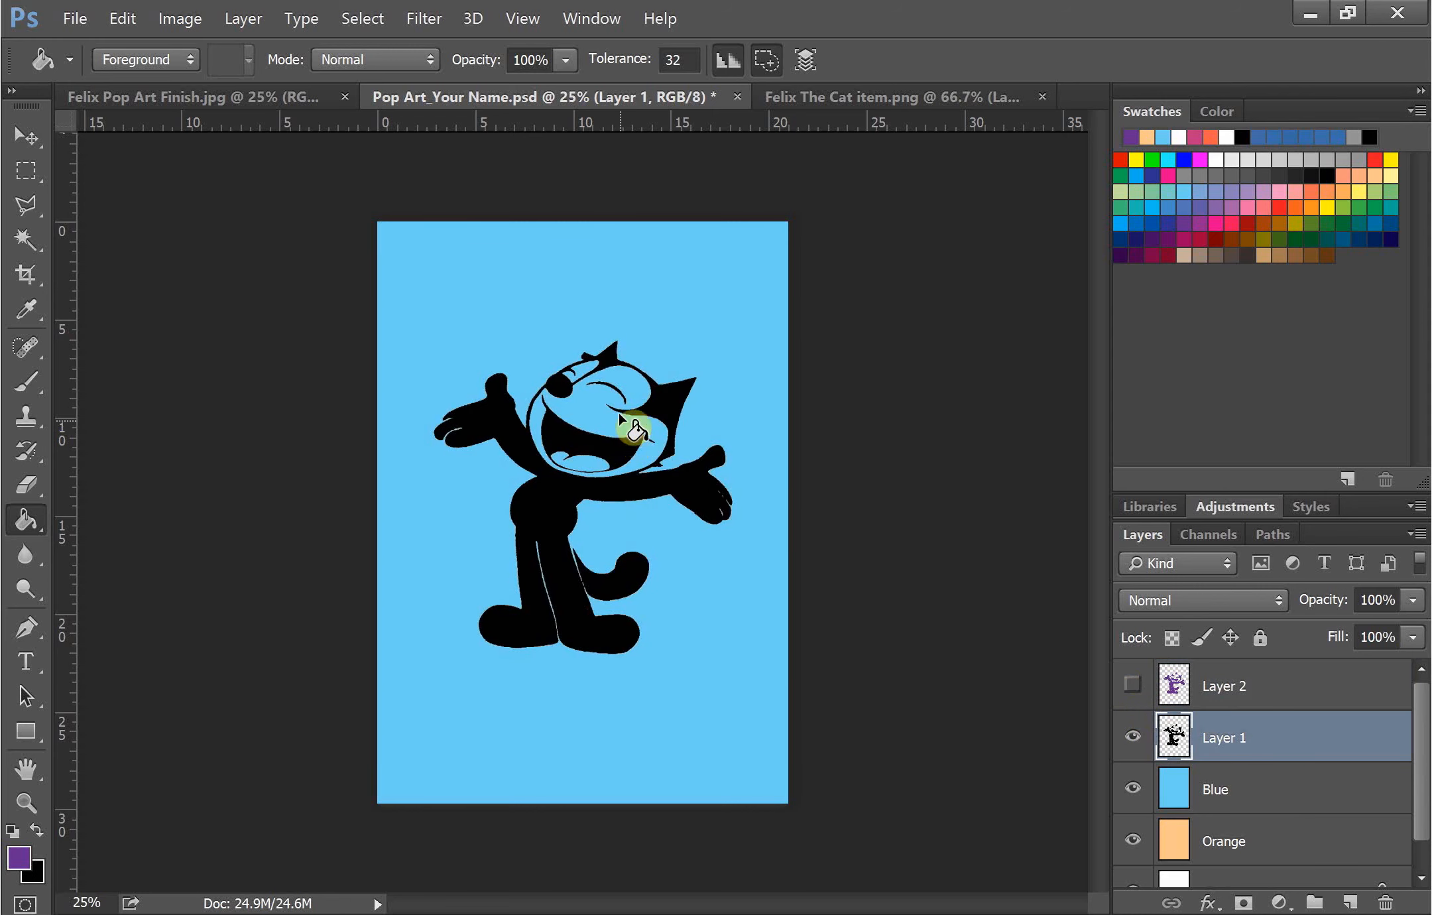
- Select the cat's enclosed face area on Layer 1 with the Magic Wand set to Contiguous, adding the small area beside the nose
click(27, 238)
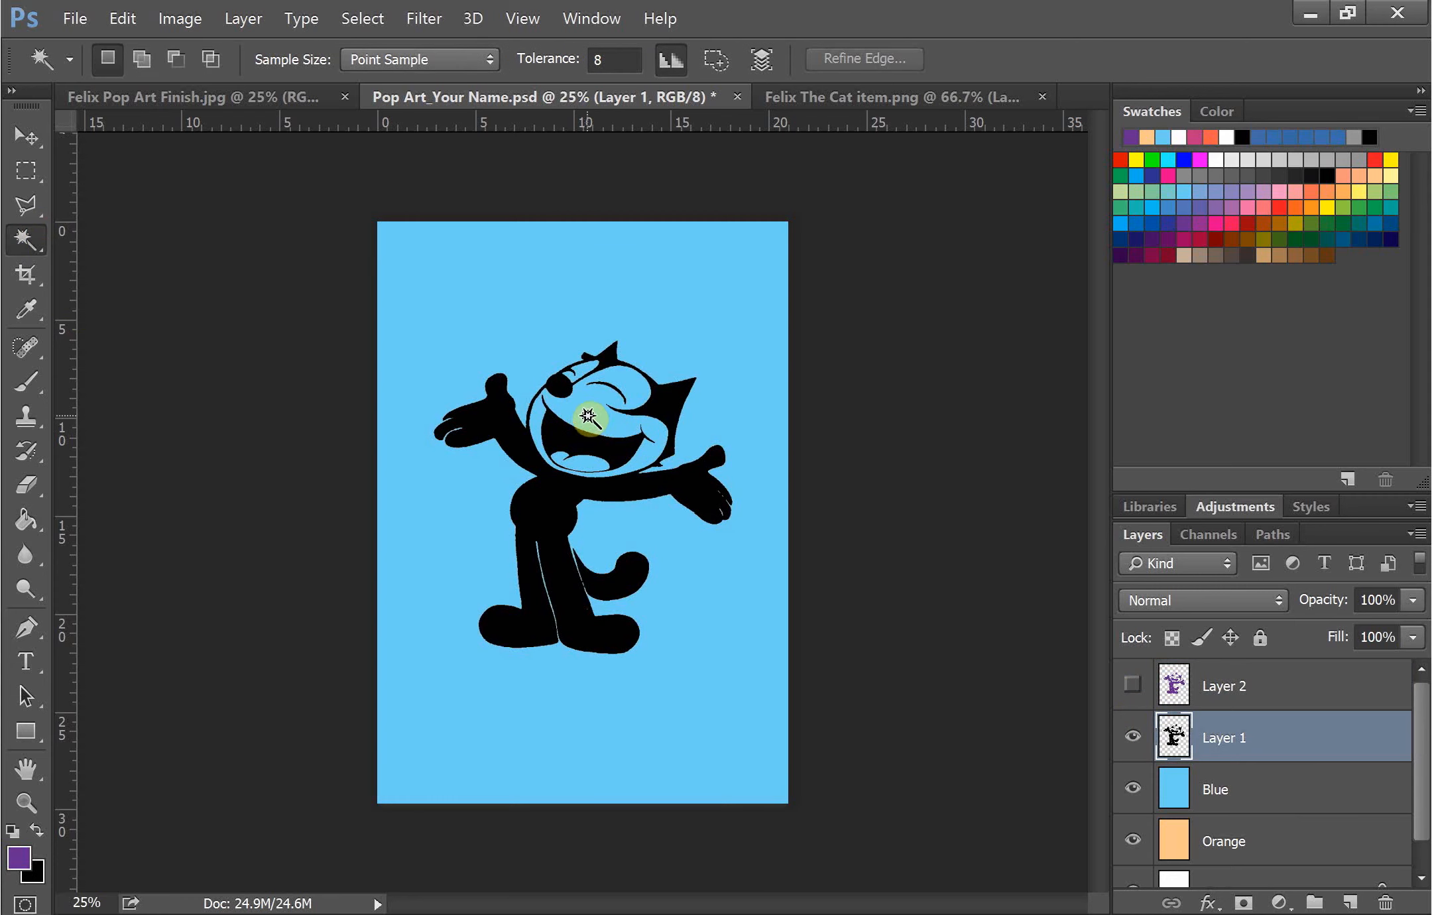
click(585, 414)
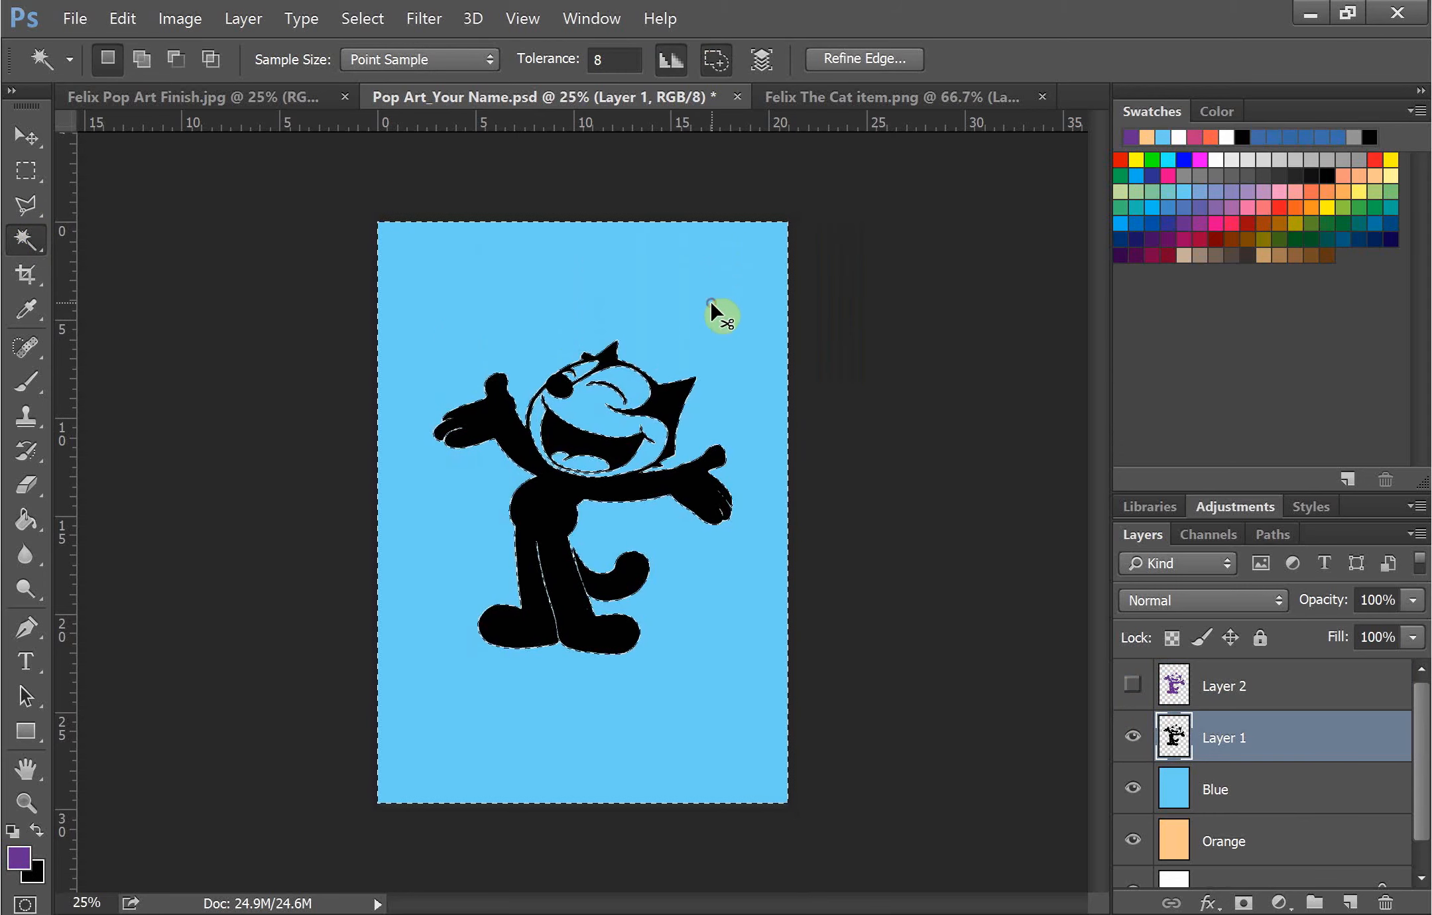
key(ctrl+d)
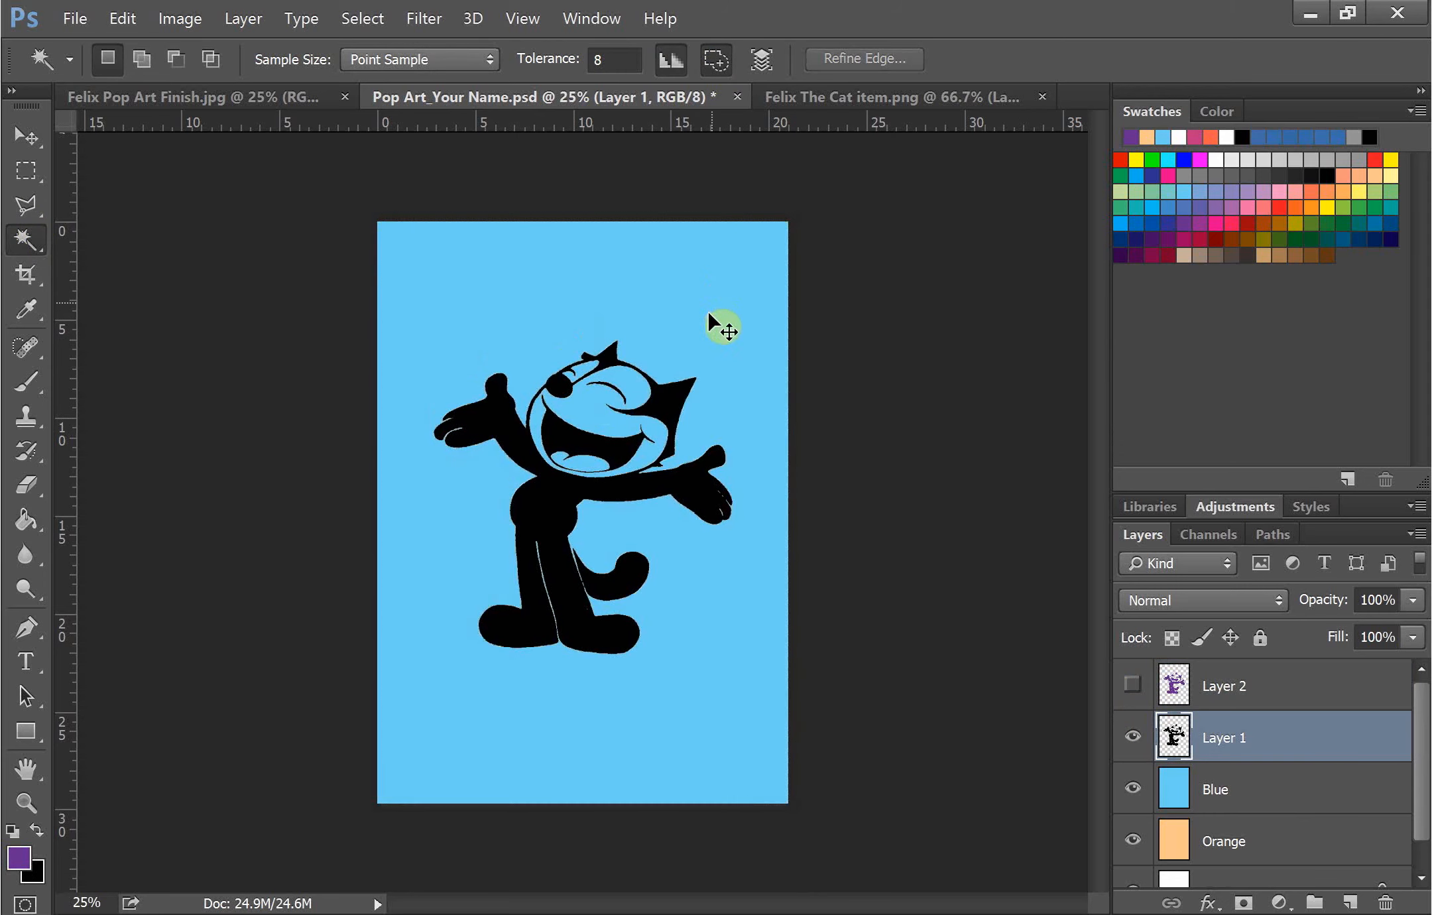
click(595, 408)
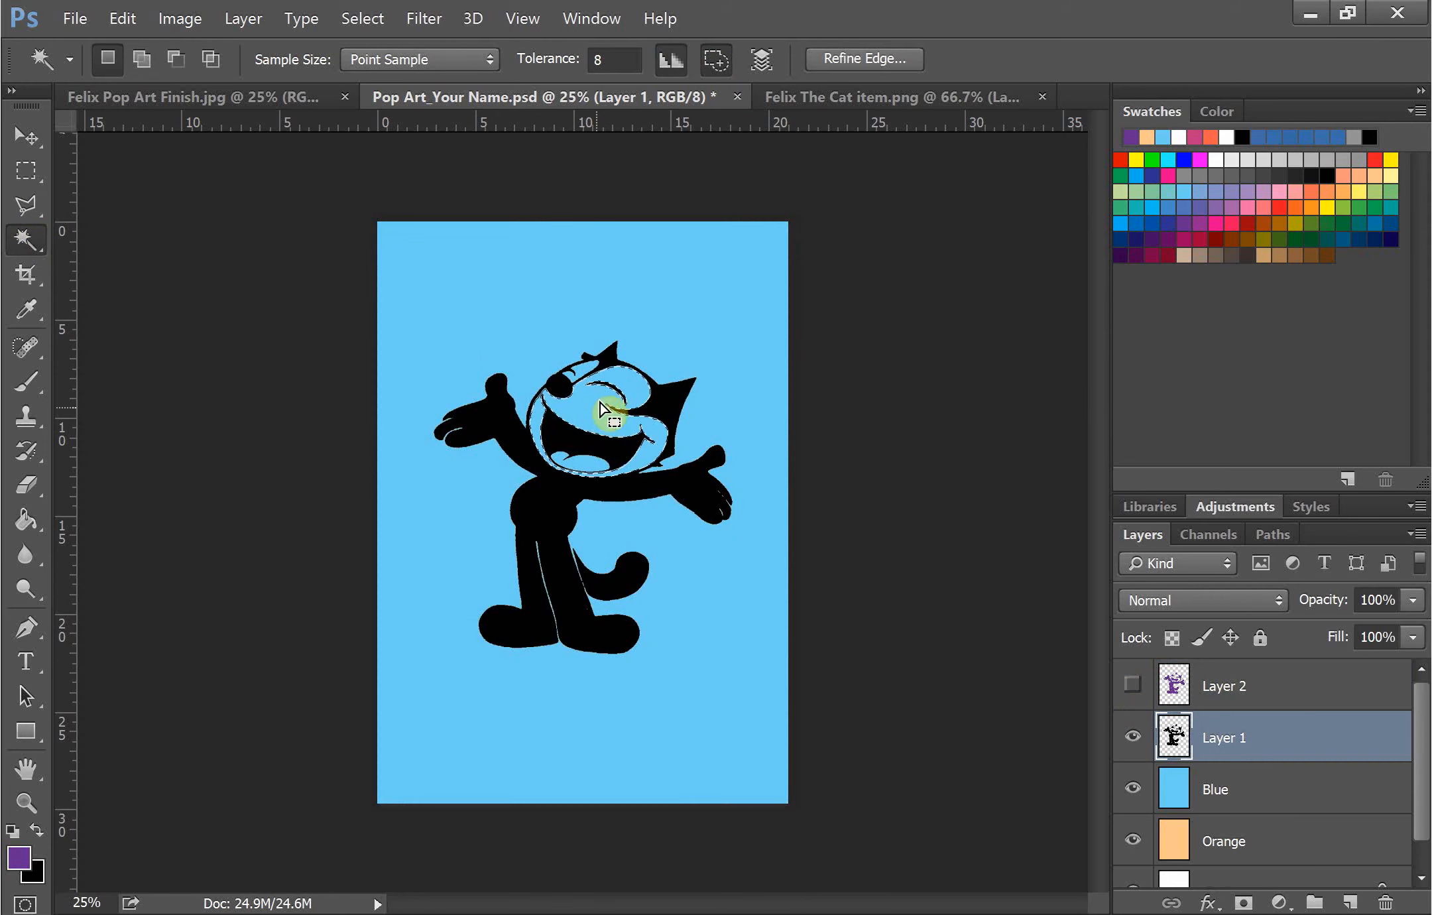
click(586, 366)
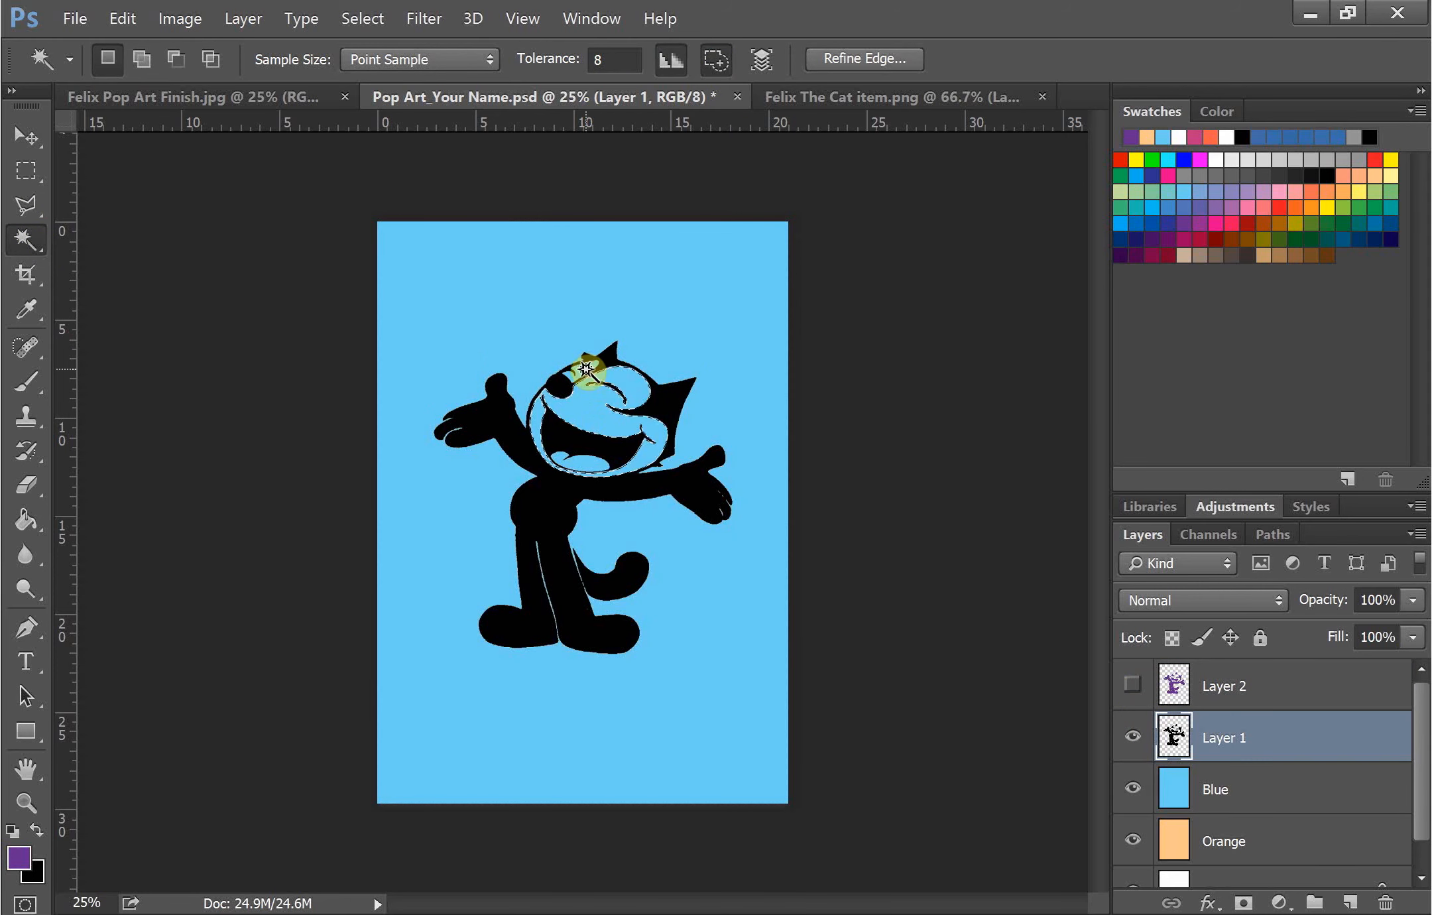
key(shift)
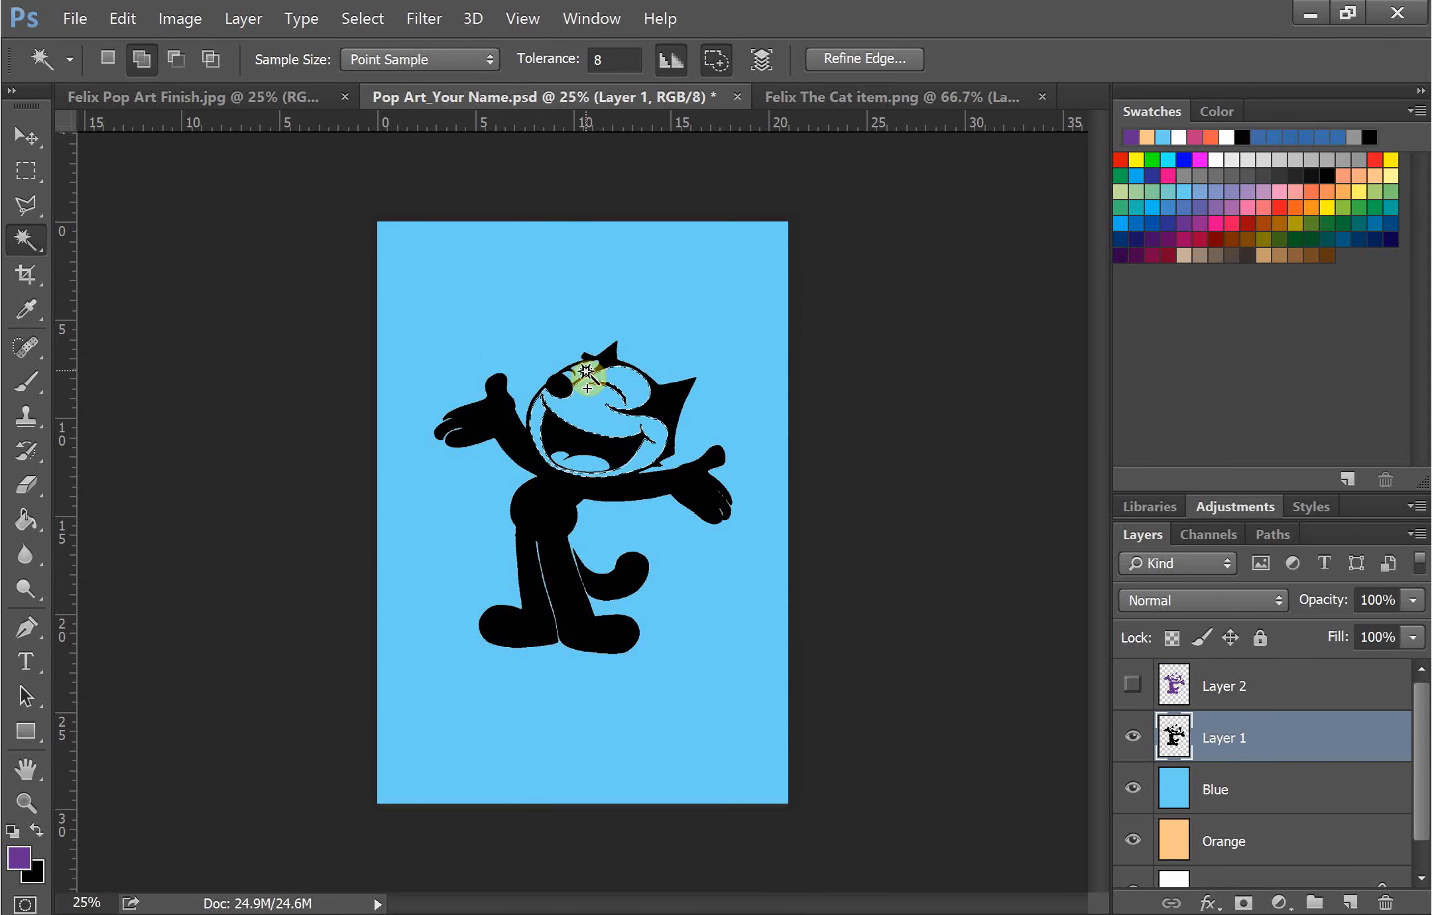
shift+click(586, 371)
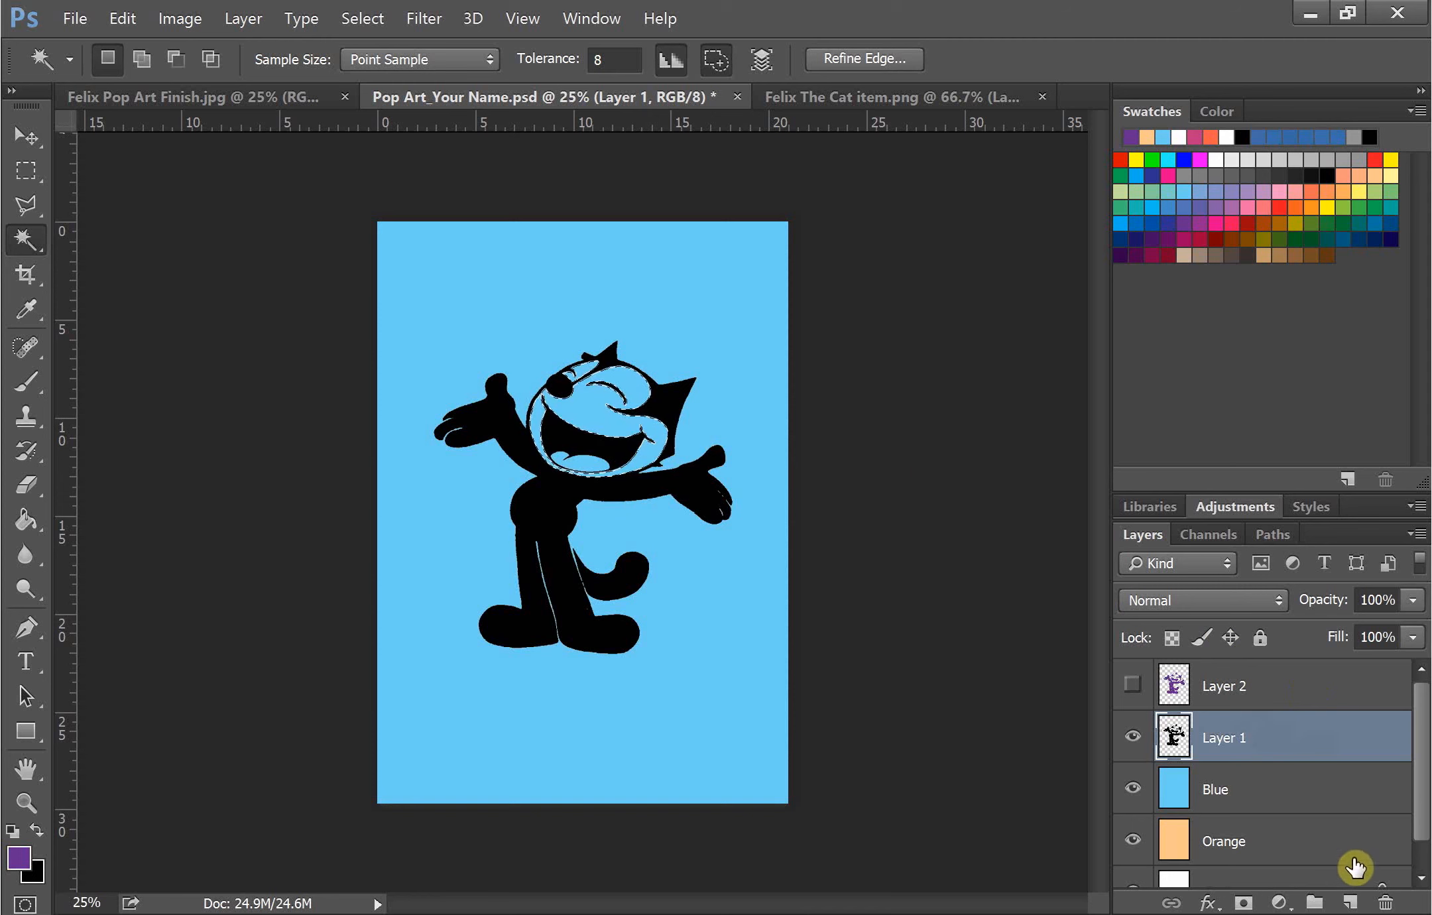
- Make Layer 2 active and visible, and fill the selected face areas with white using the Paint Bucket
click(1303, 685)
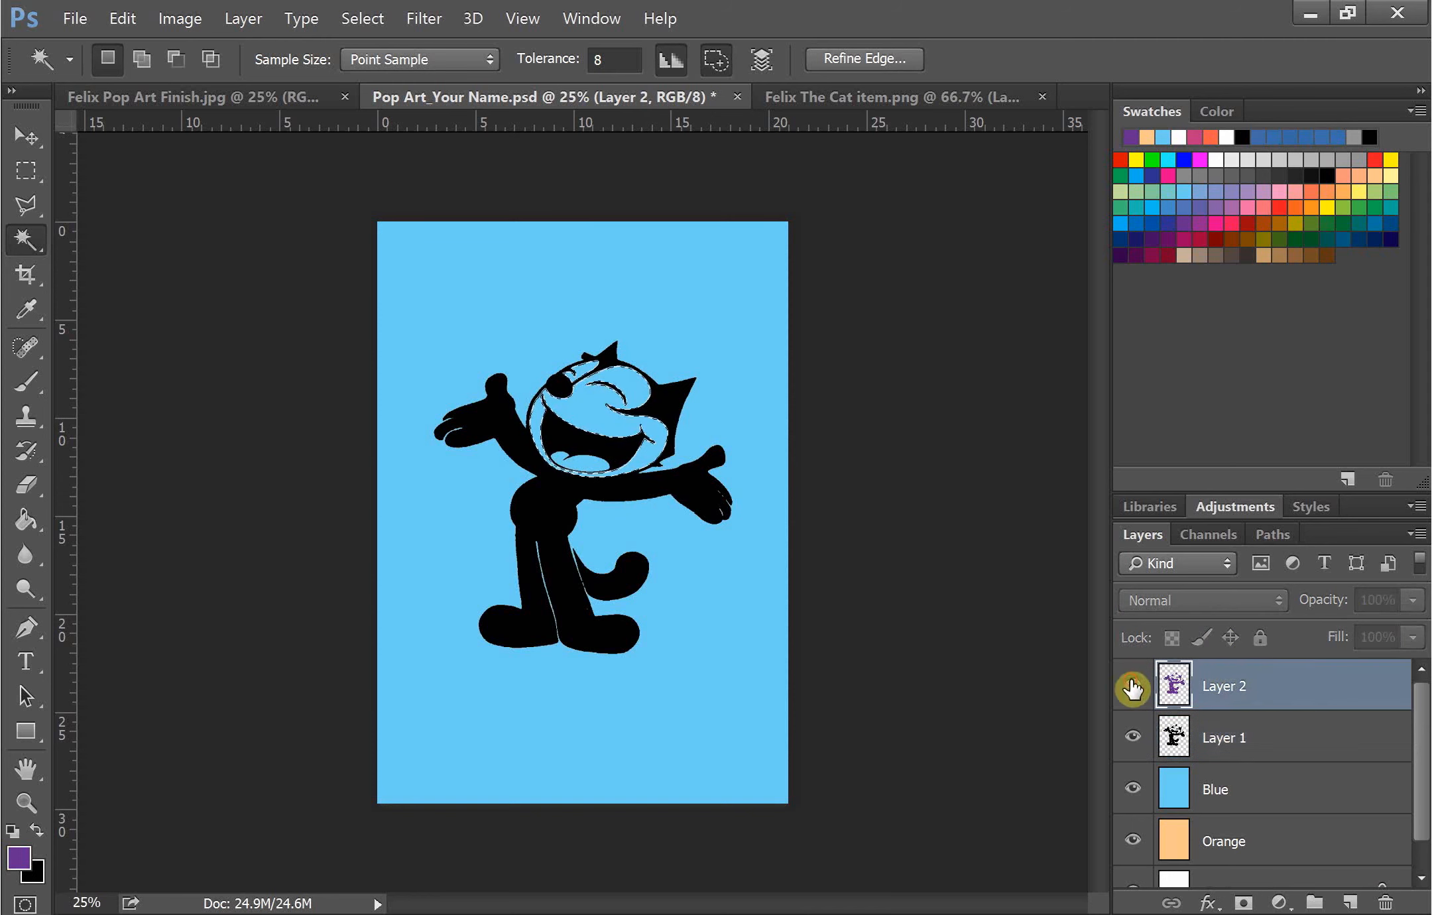
click(1132, 683)
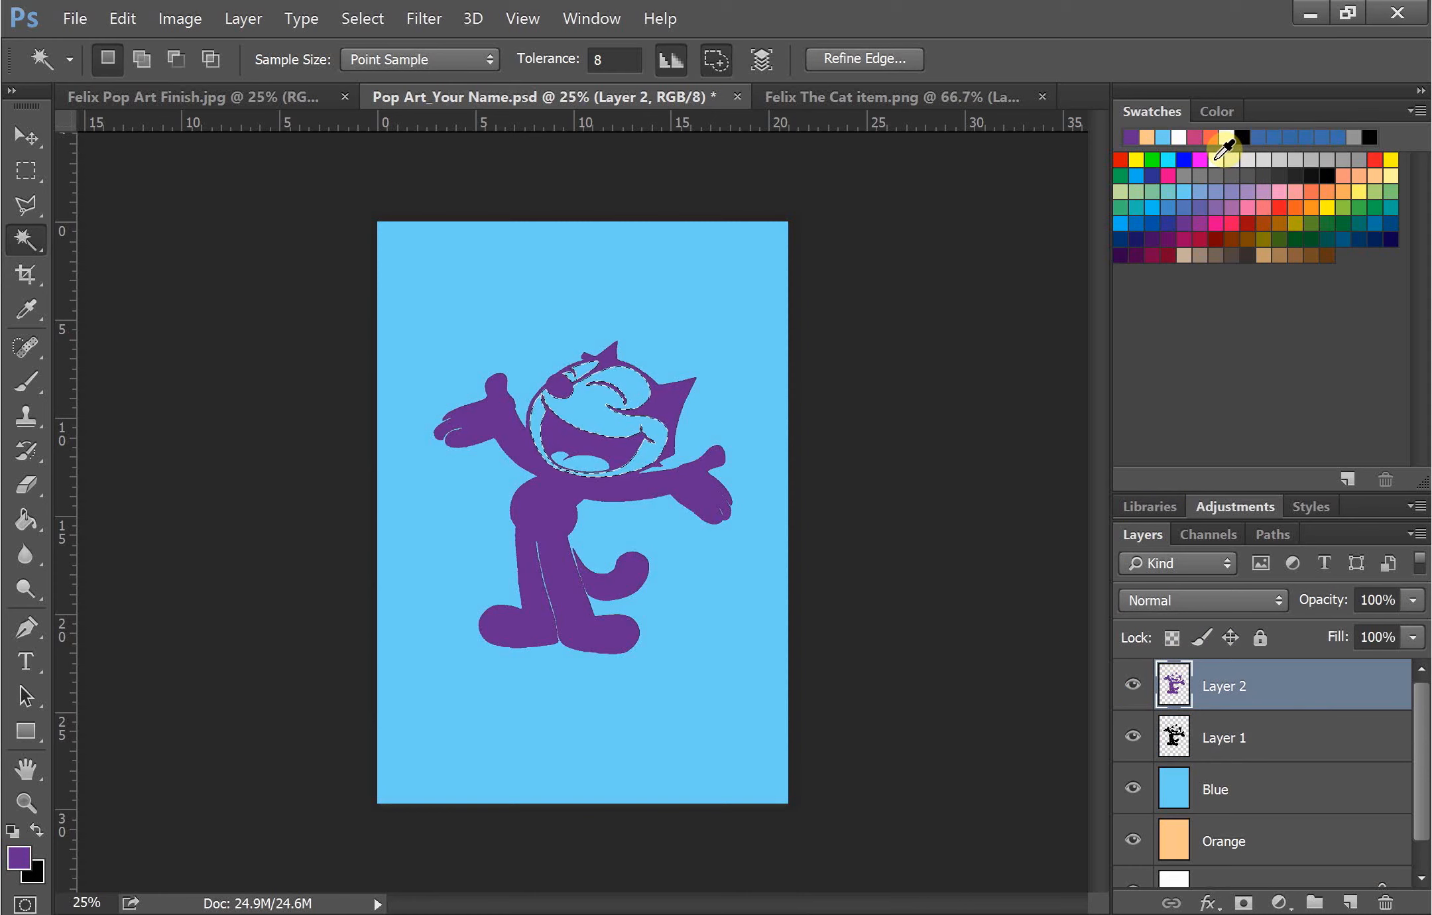
click(1218, 159)
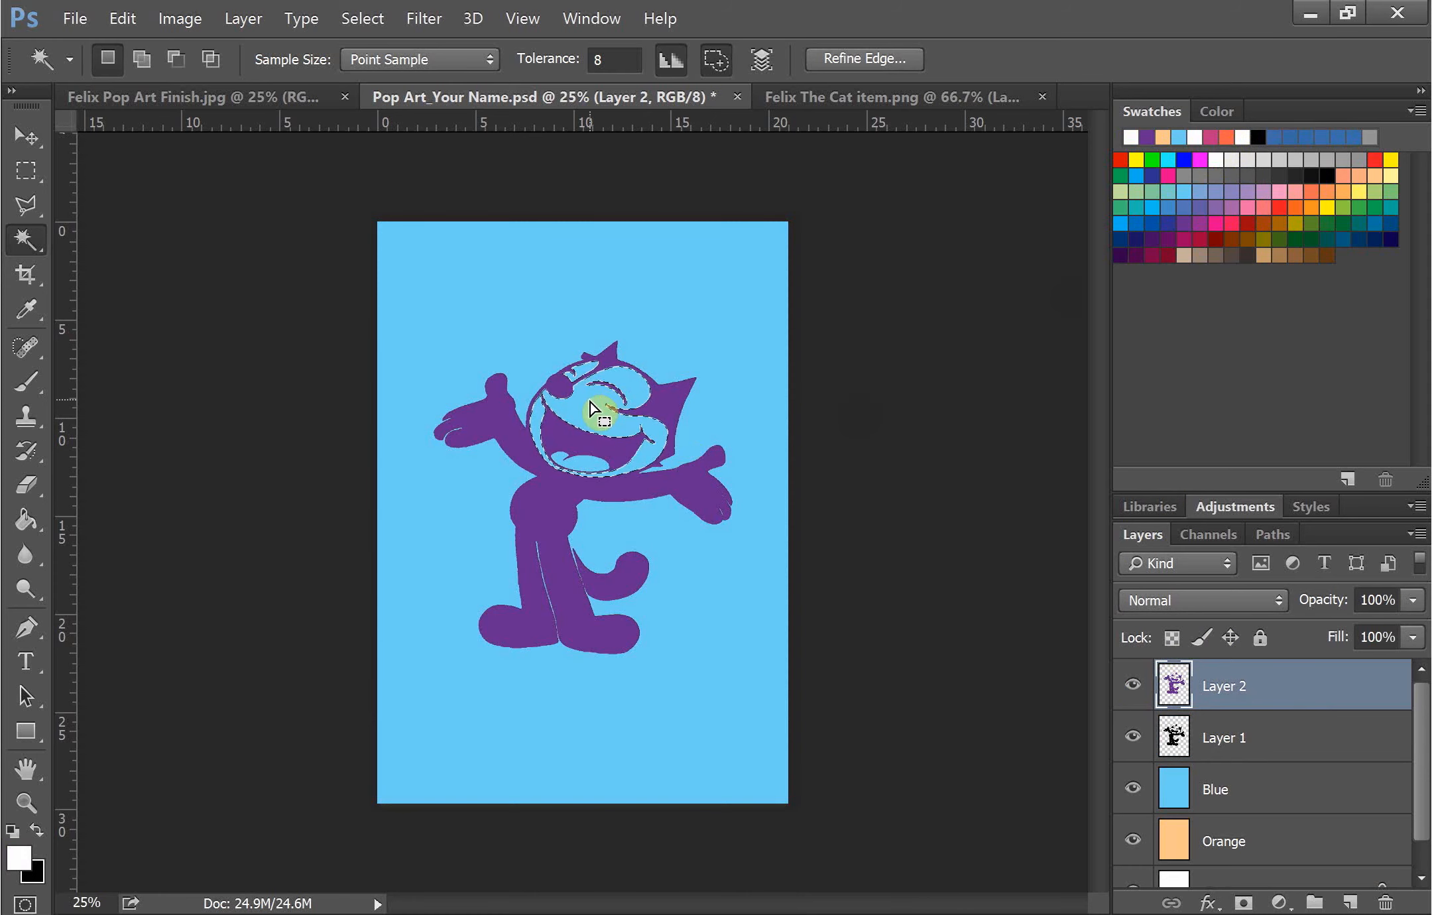
key(g)
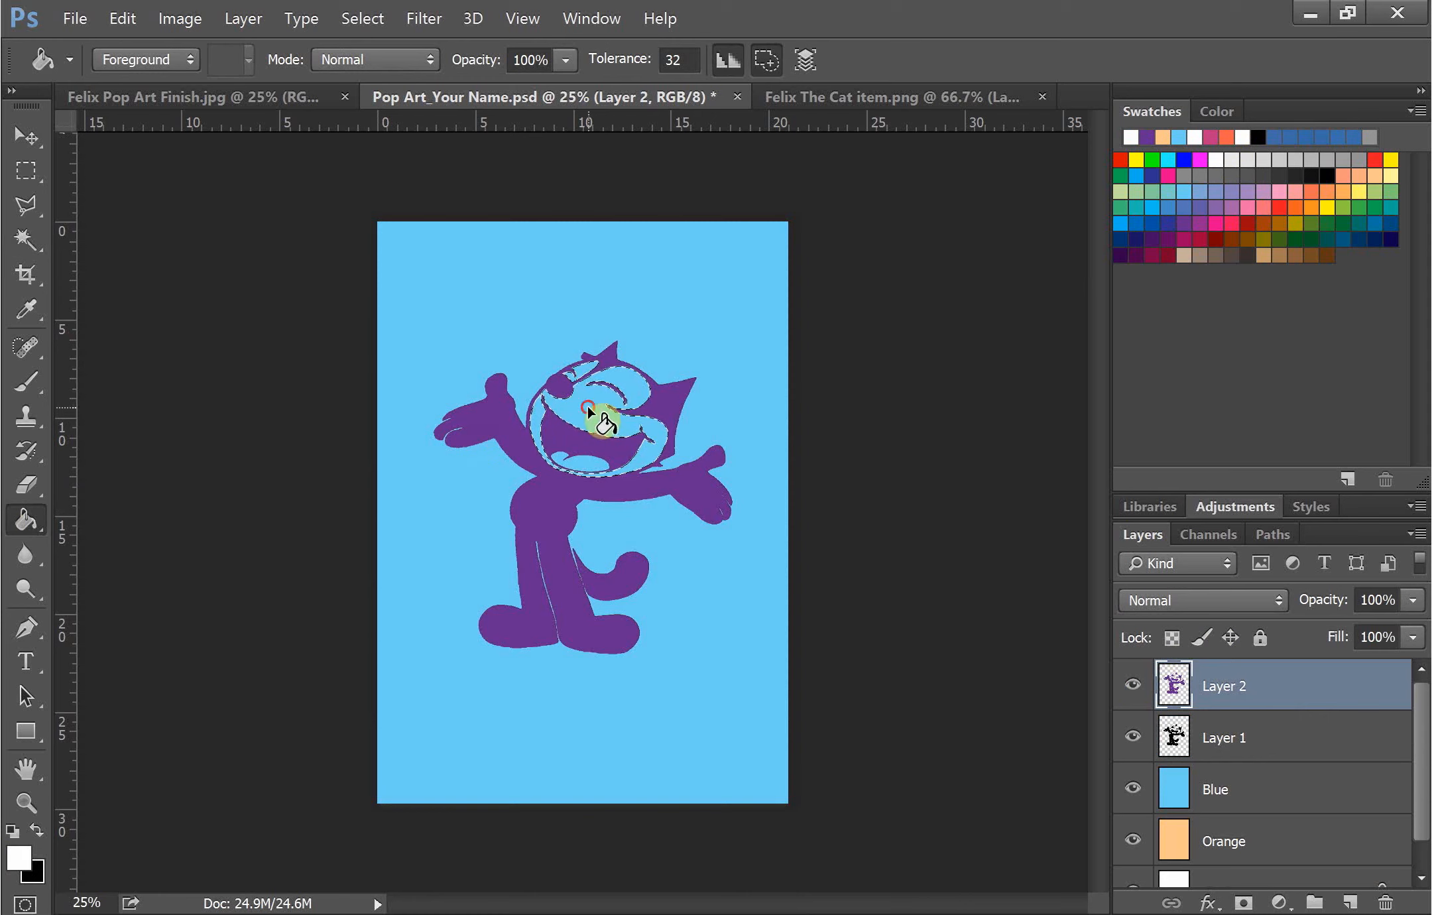
click(589, 407)
click(600, 386)
click(586, 371)
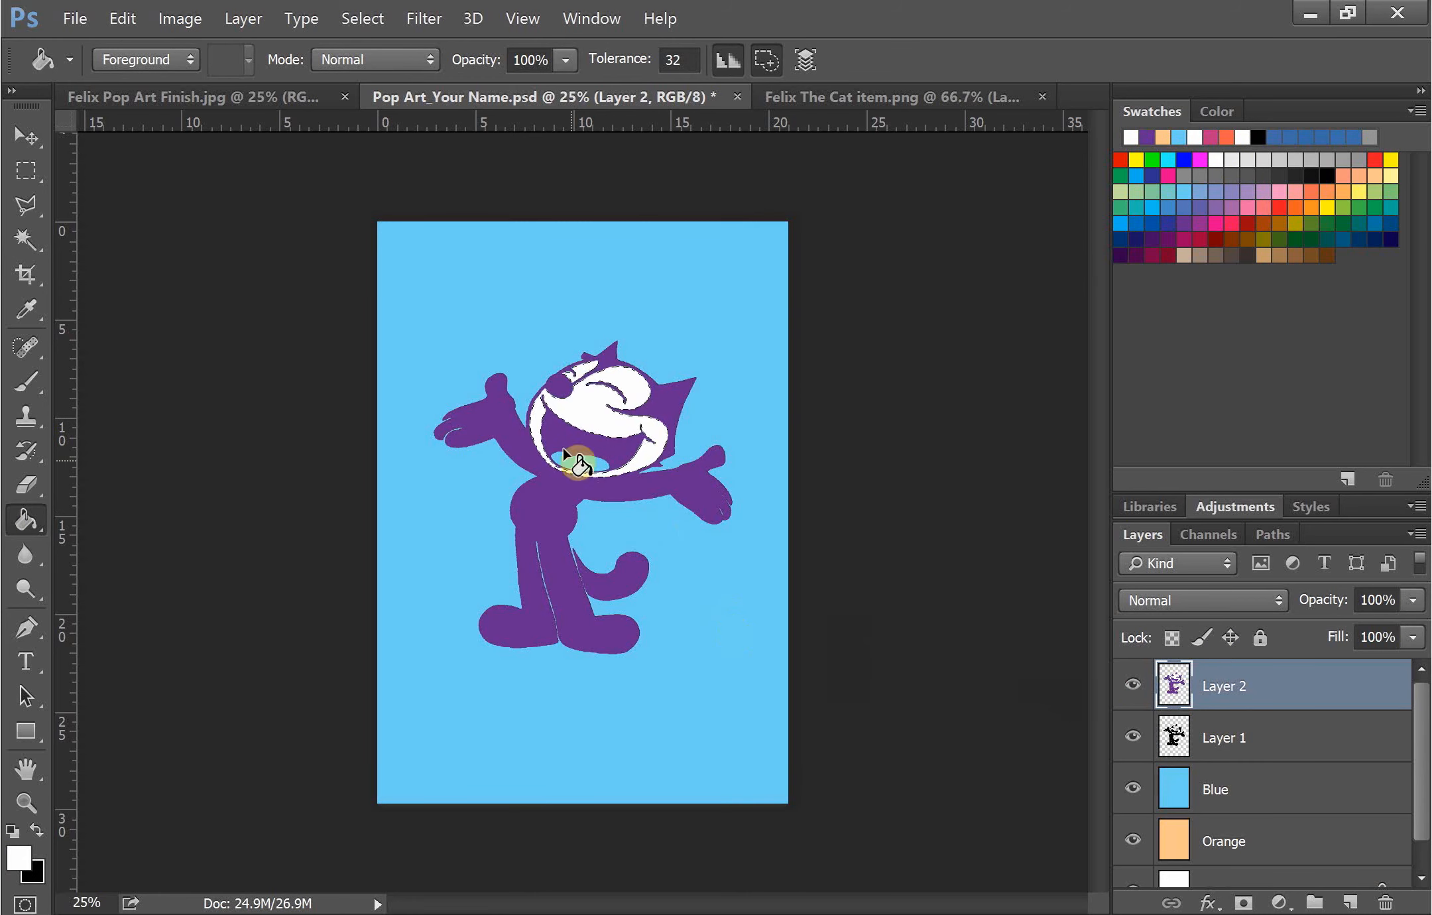
- Select the cat's tongue on Layer 2 with the Magic Wand and fill it with bright pink using the Paint Bucket
key(w)
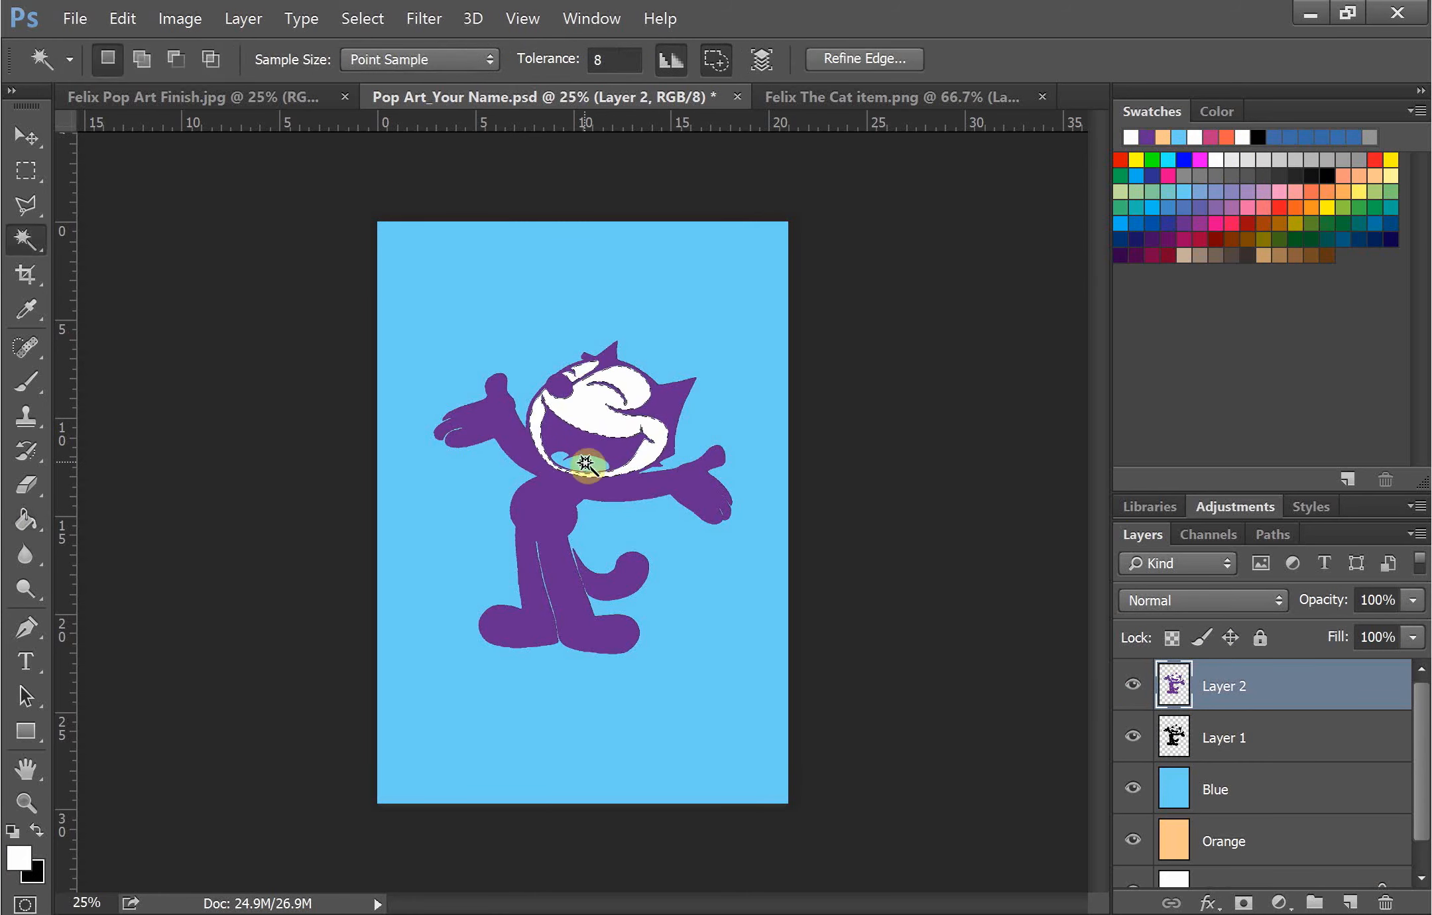
click(586, 465)
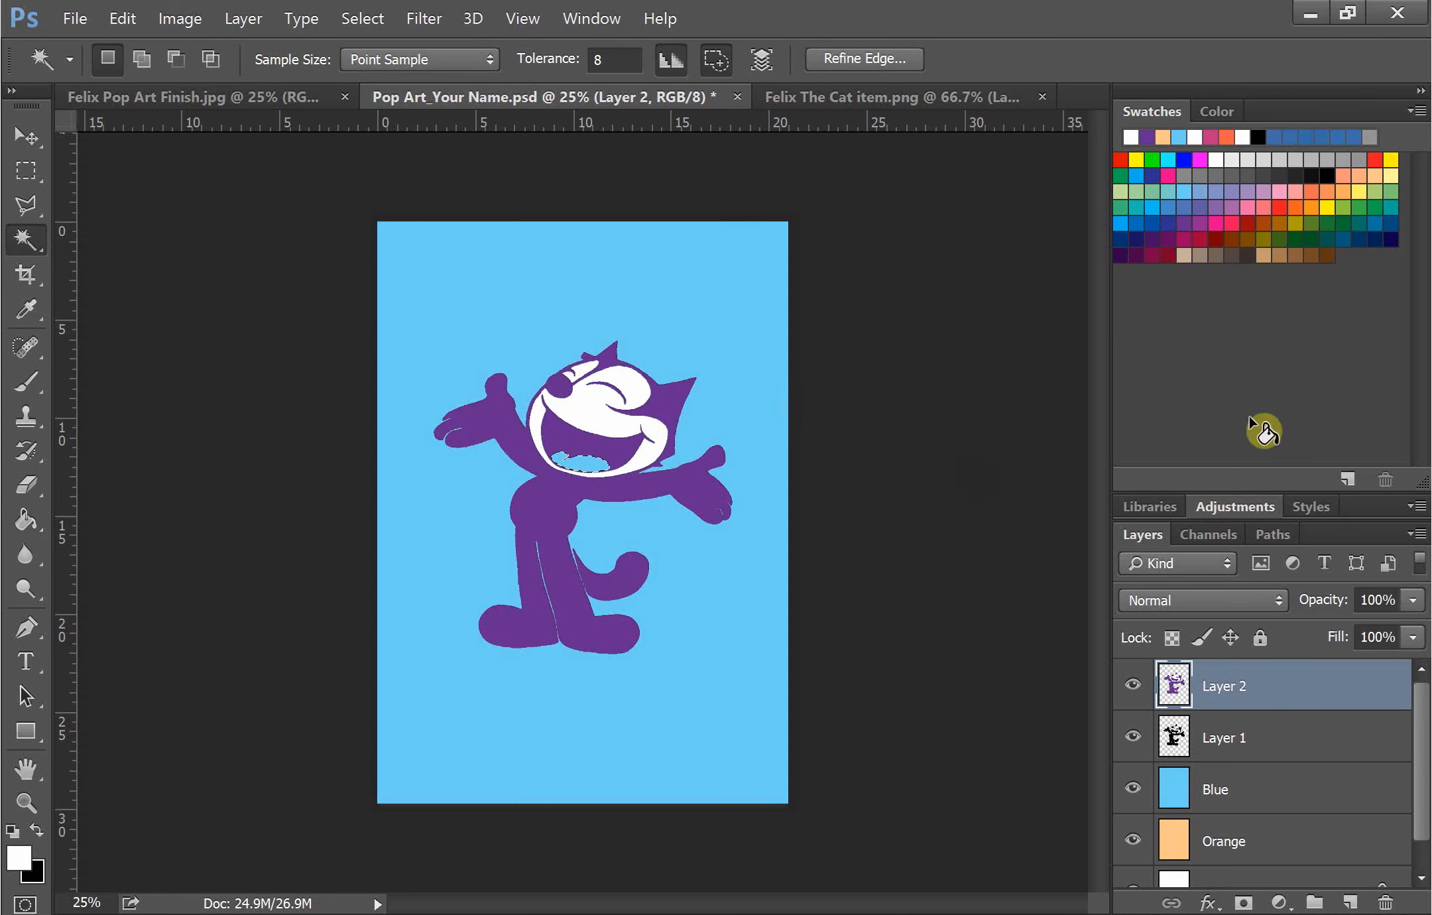
click(1219, 223)
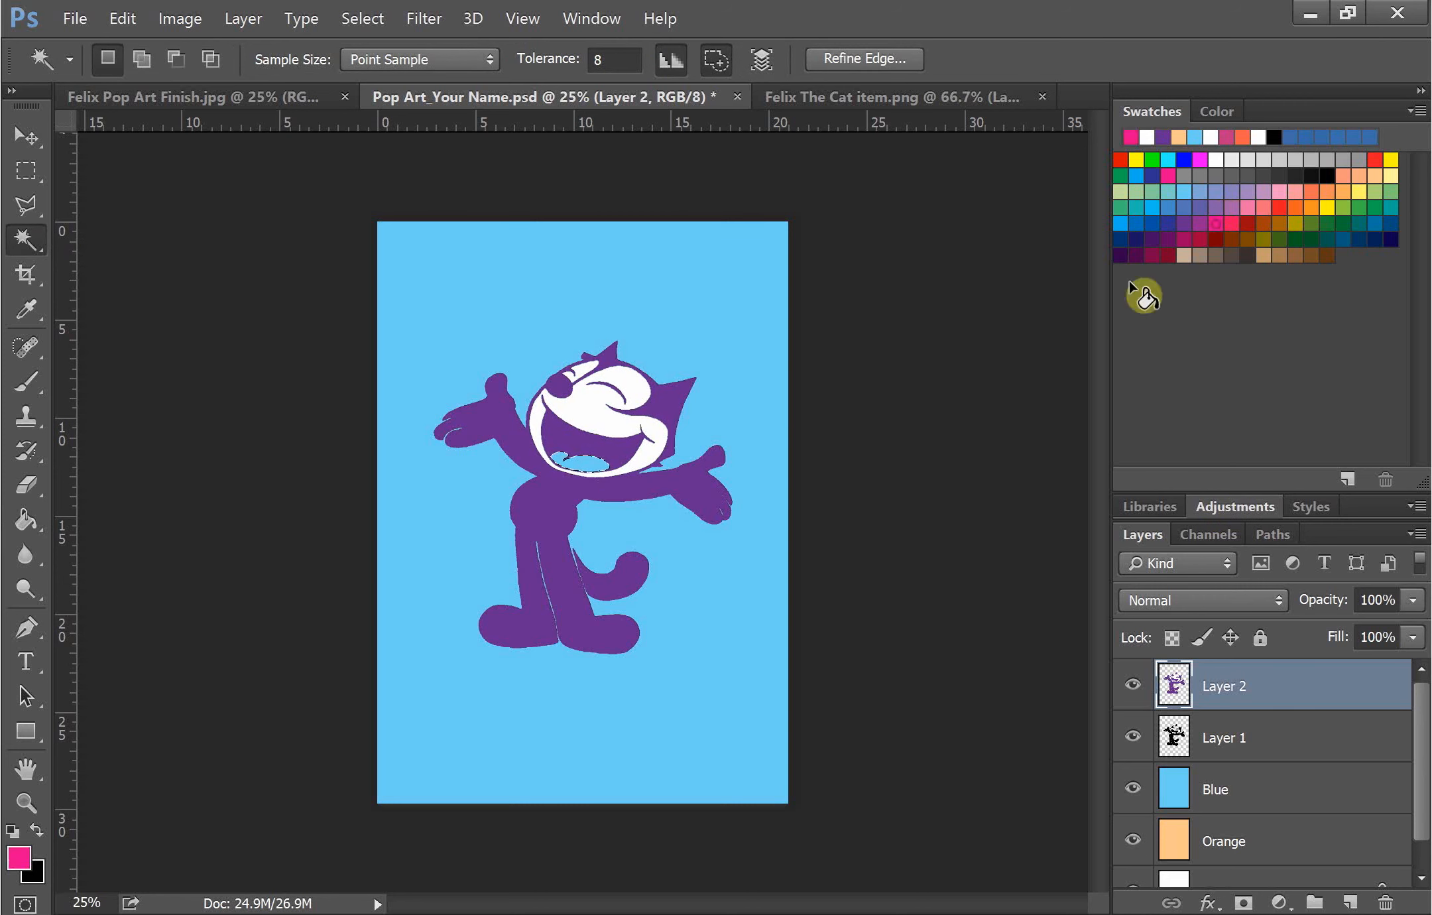
click(25, 519)
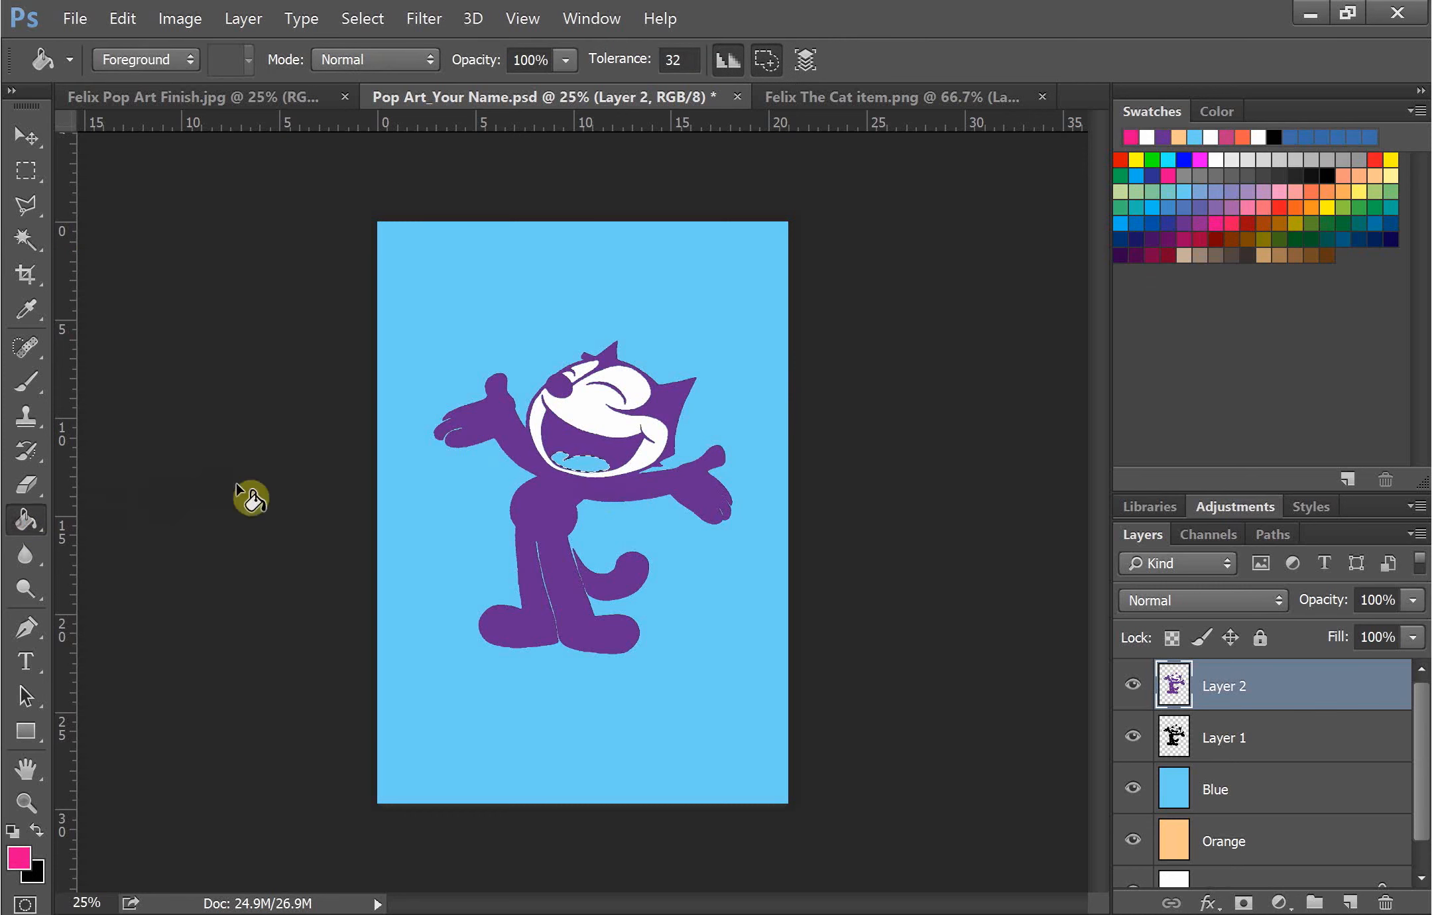
click(590, 465)
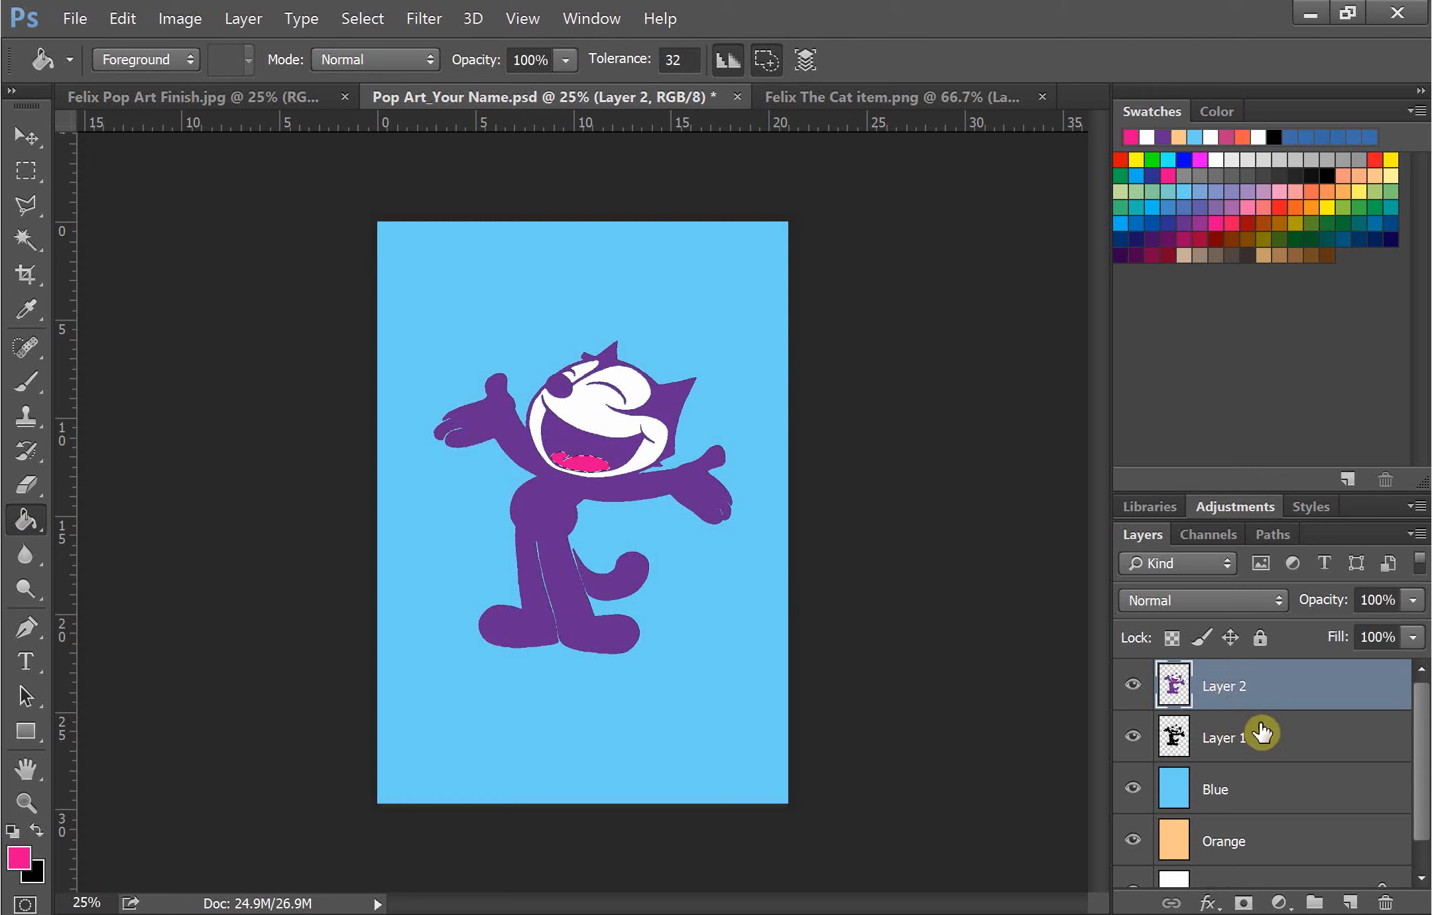
- Hide Layer 2 and select all the cat's black areas on Layer 1 with the Magic Wand, with Contiguous turned off
click(1137, 693)
click(1301, 737)
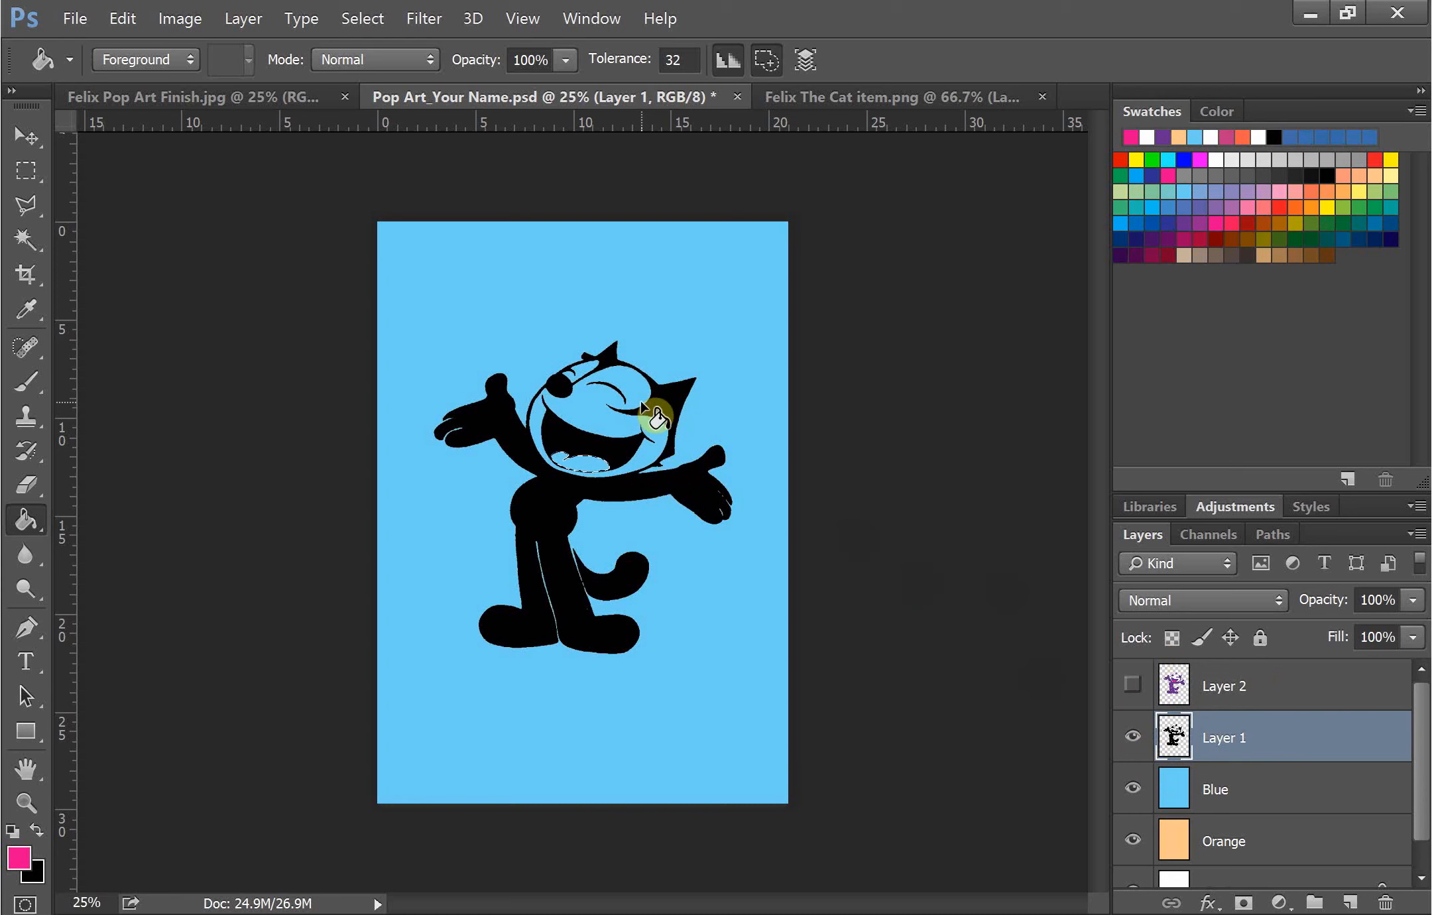
key(w)
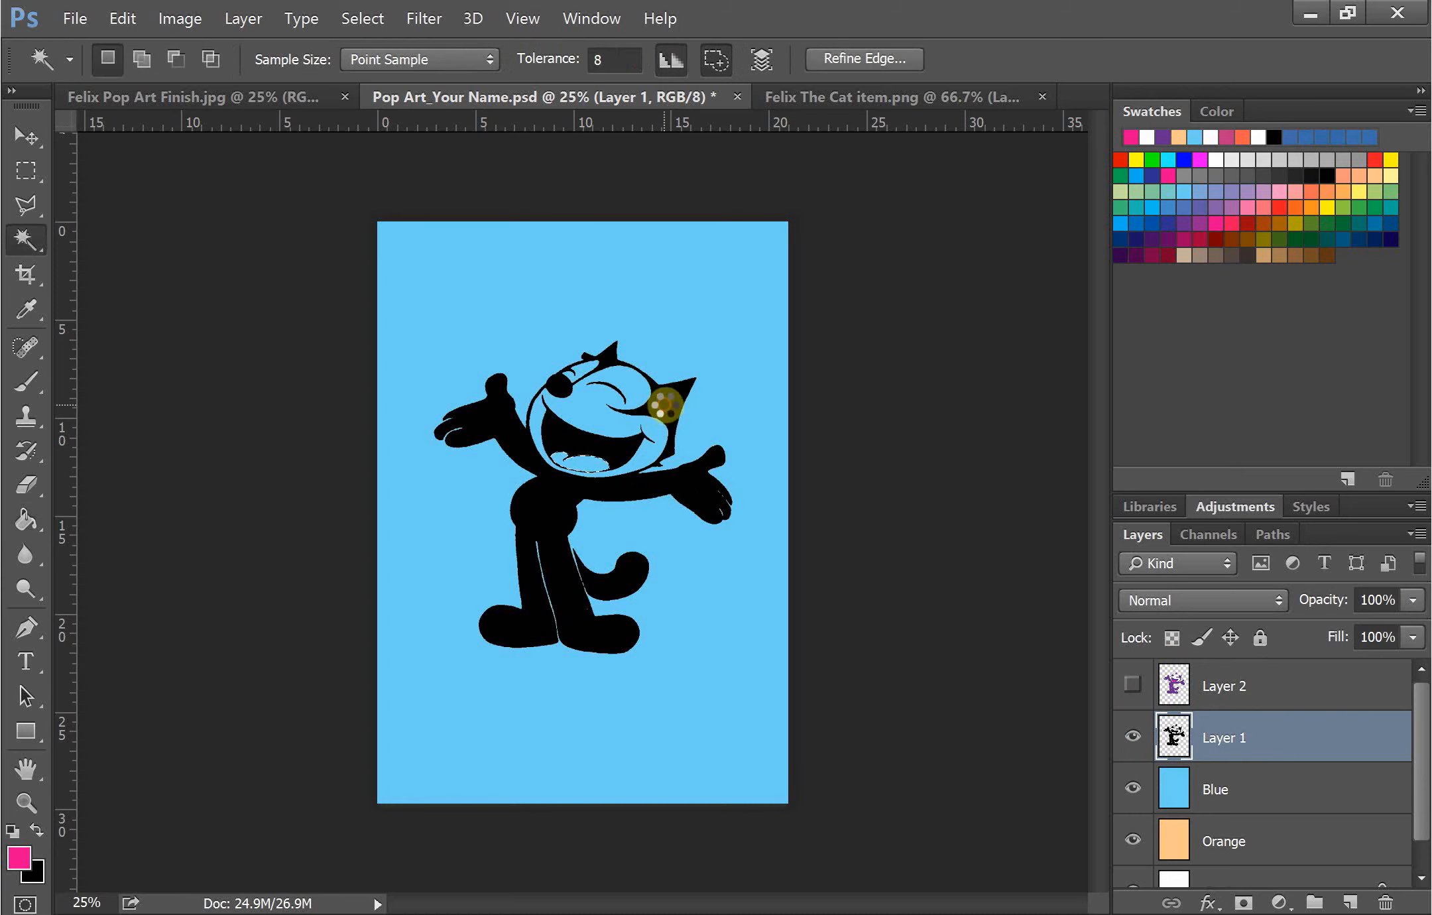
click(572, 398)
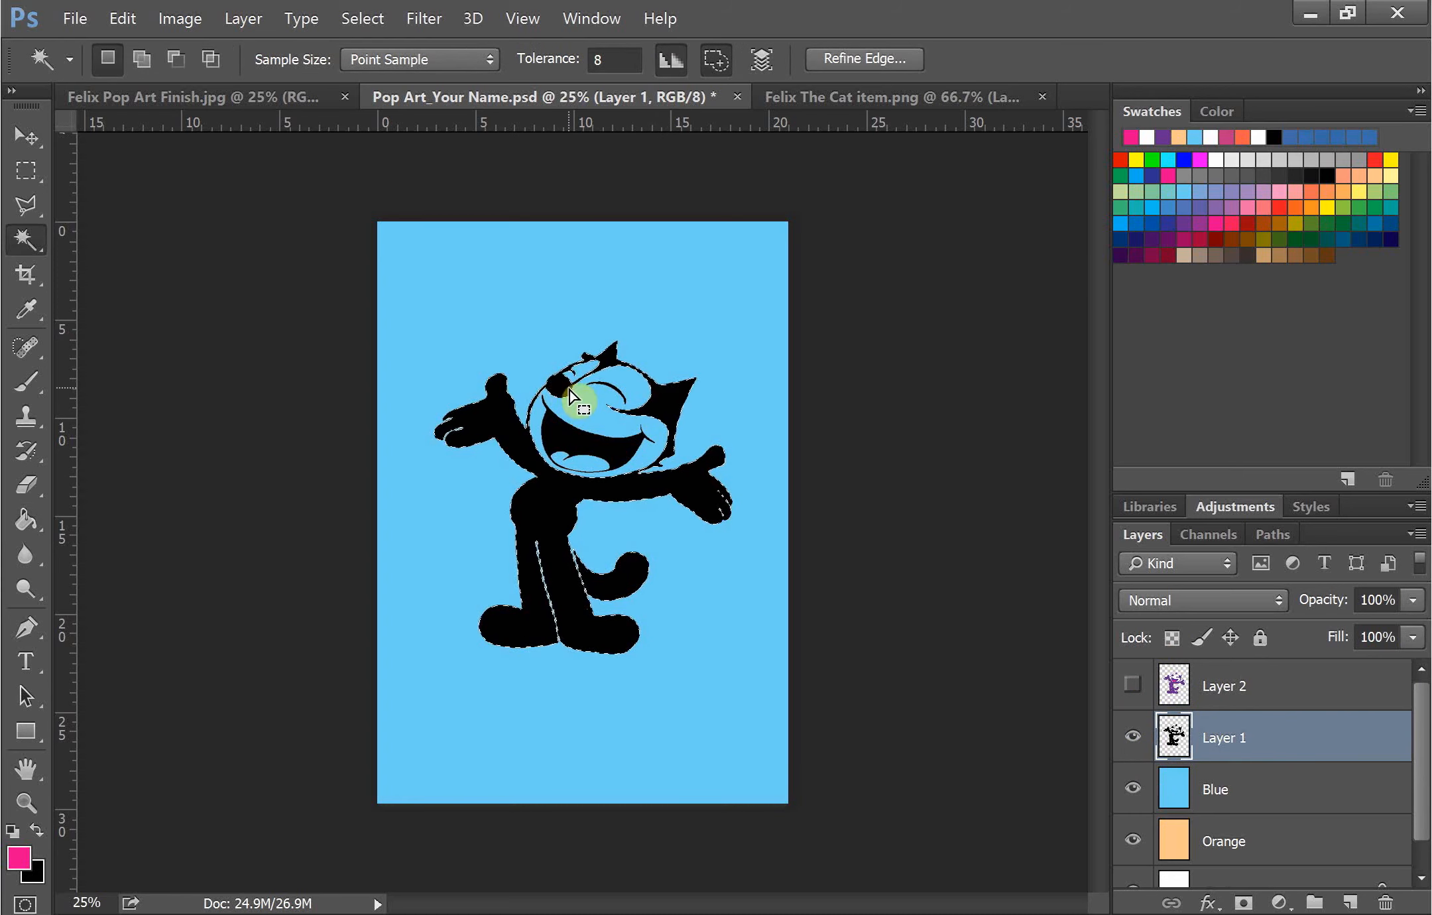
click(716, 59)
click(607, 456)
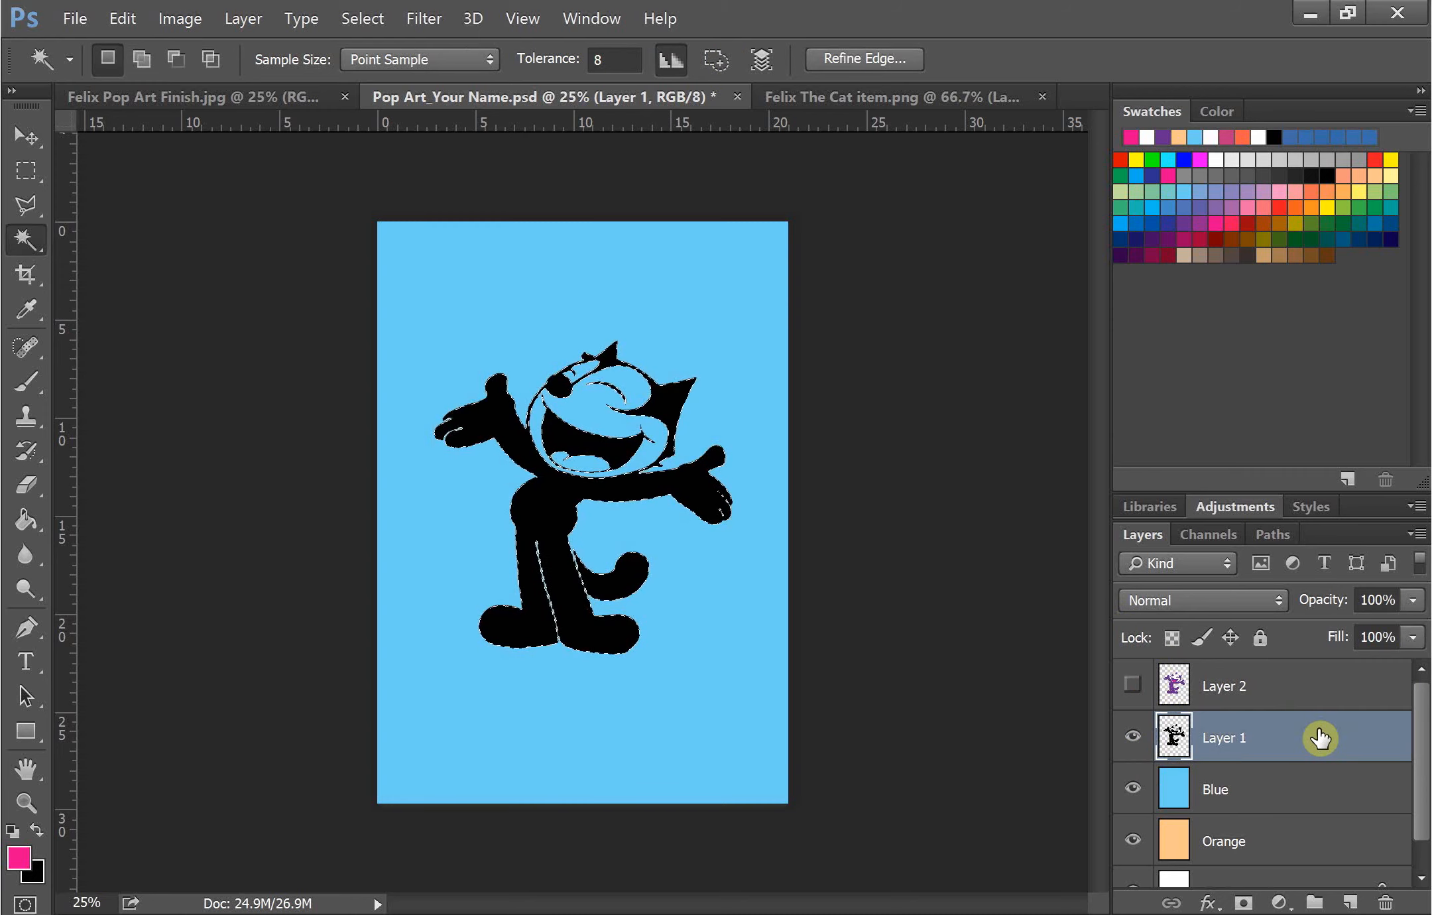
- Add a new layer above Layer 1 and name it Repetition
click(1350, 902)
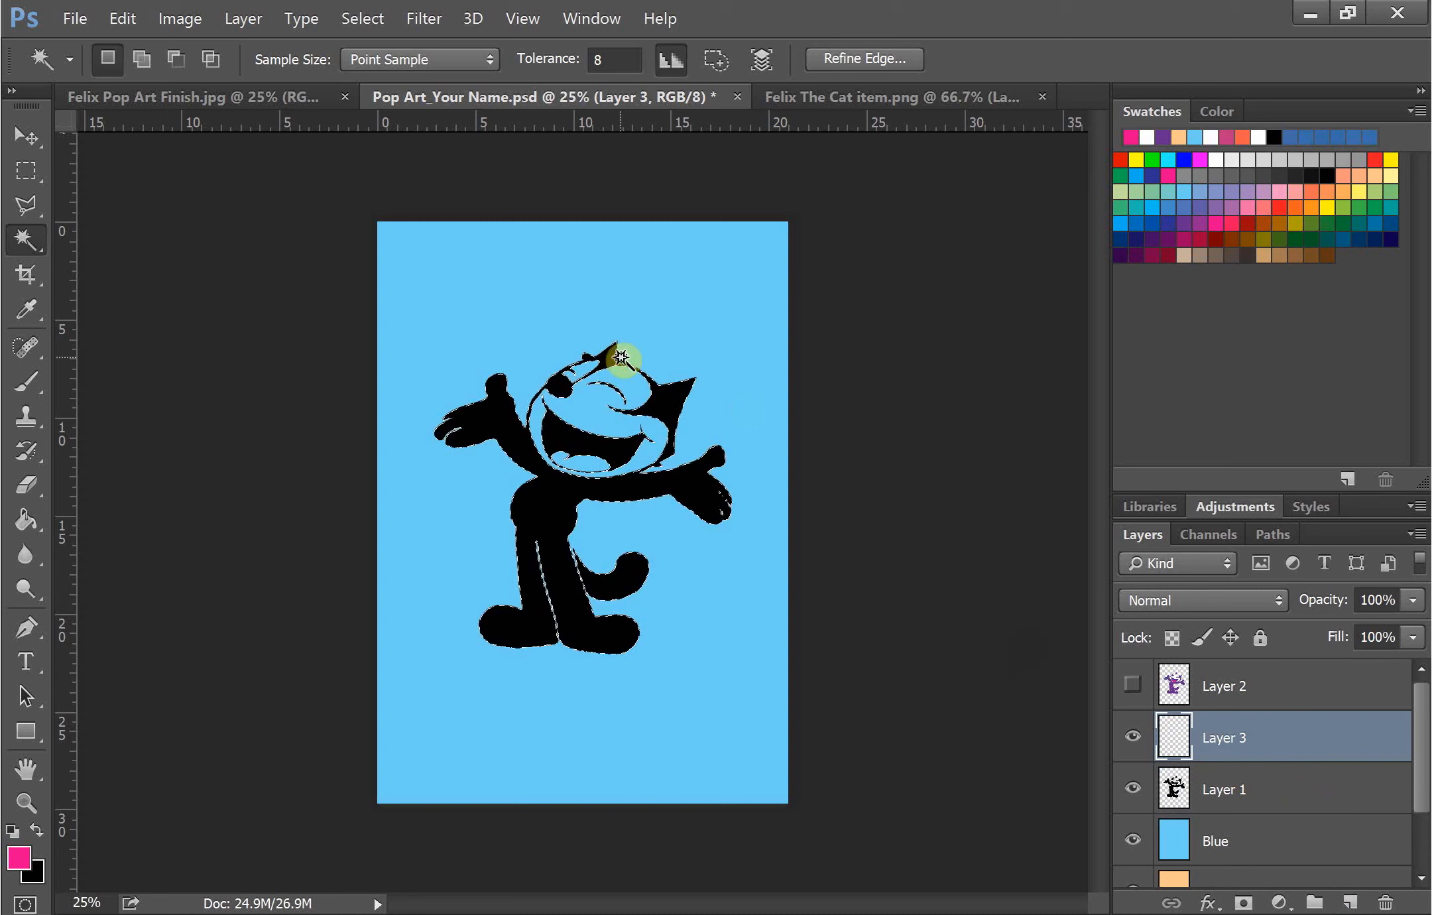
double_click(1232, 736)
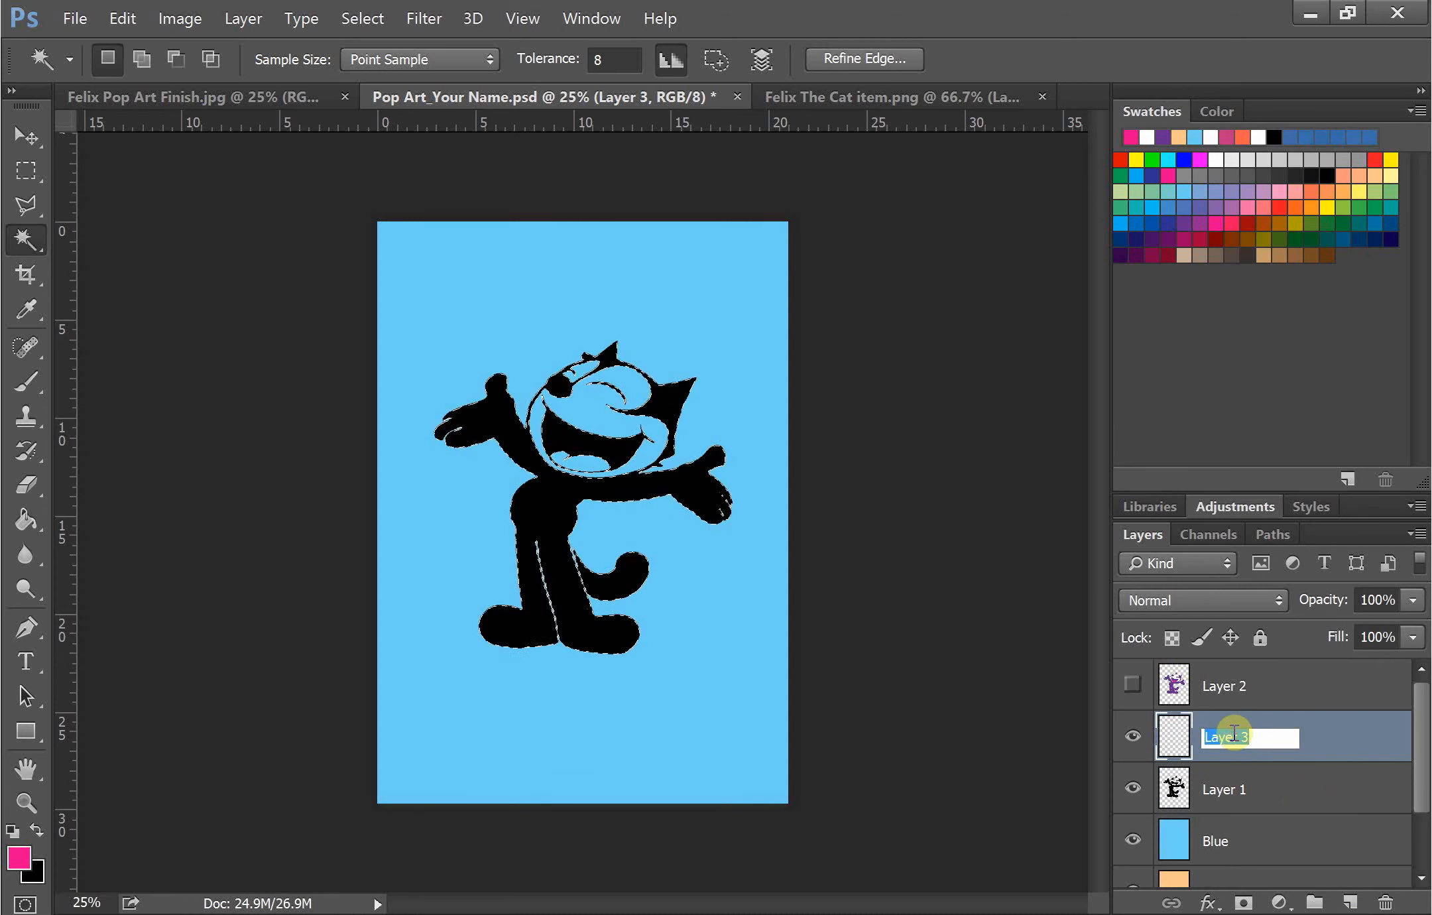
text(Repetition)
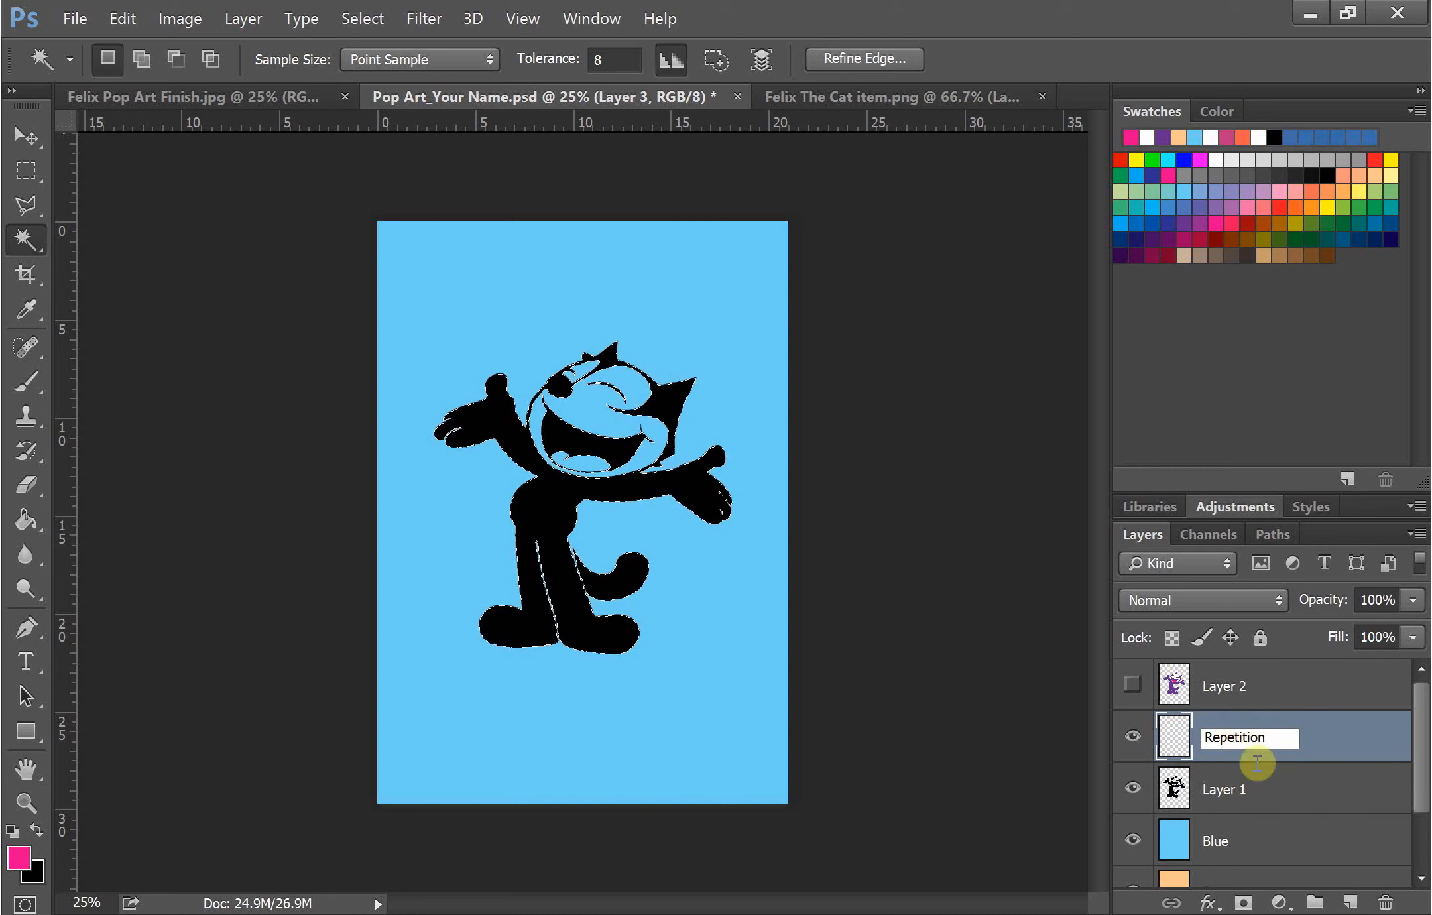
click(1364, 733)
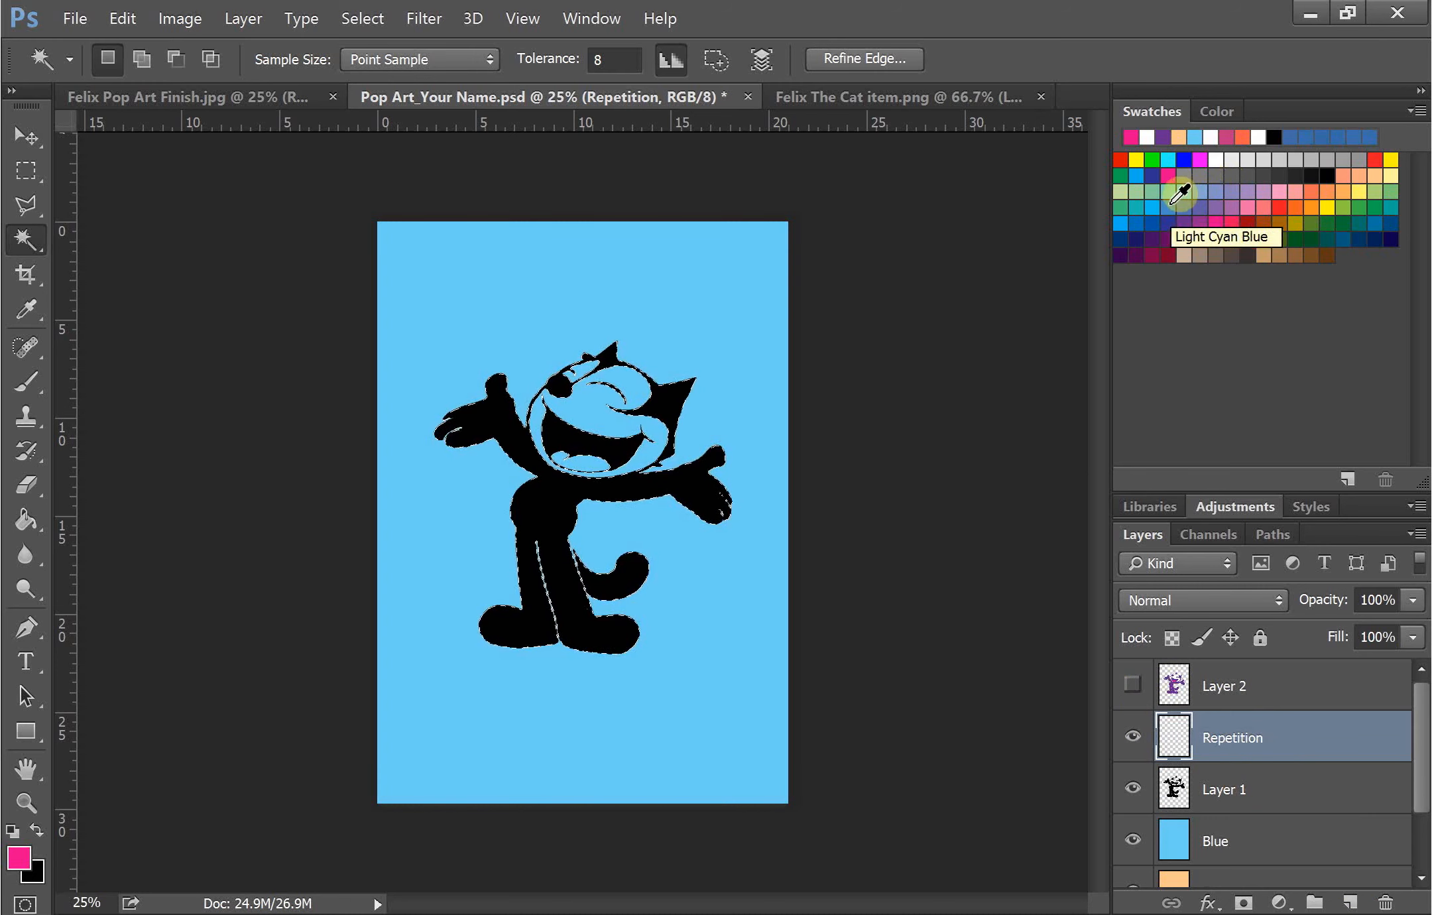
- Fill the selected cat areas on the Repetition layer with Light Cyan Blue using the Paint Bucket, and clear the selection
click(1182, 197)
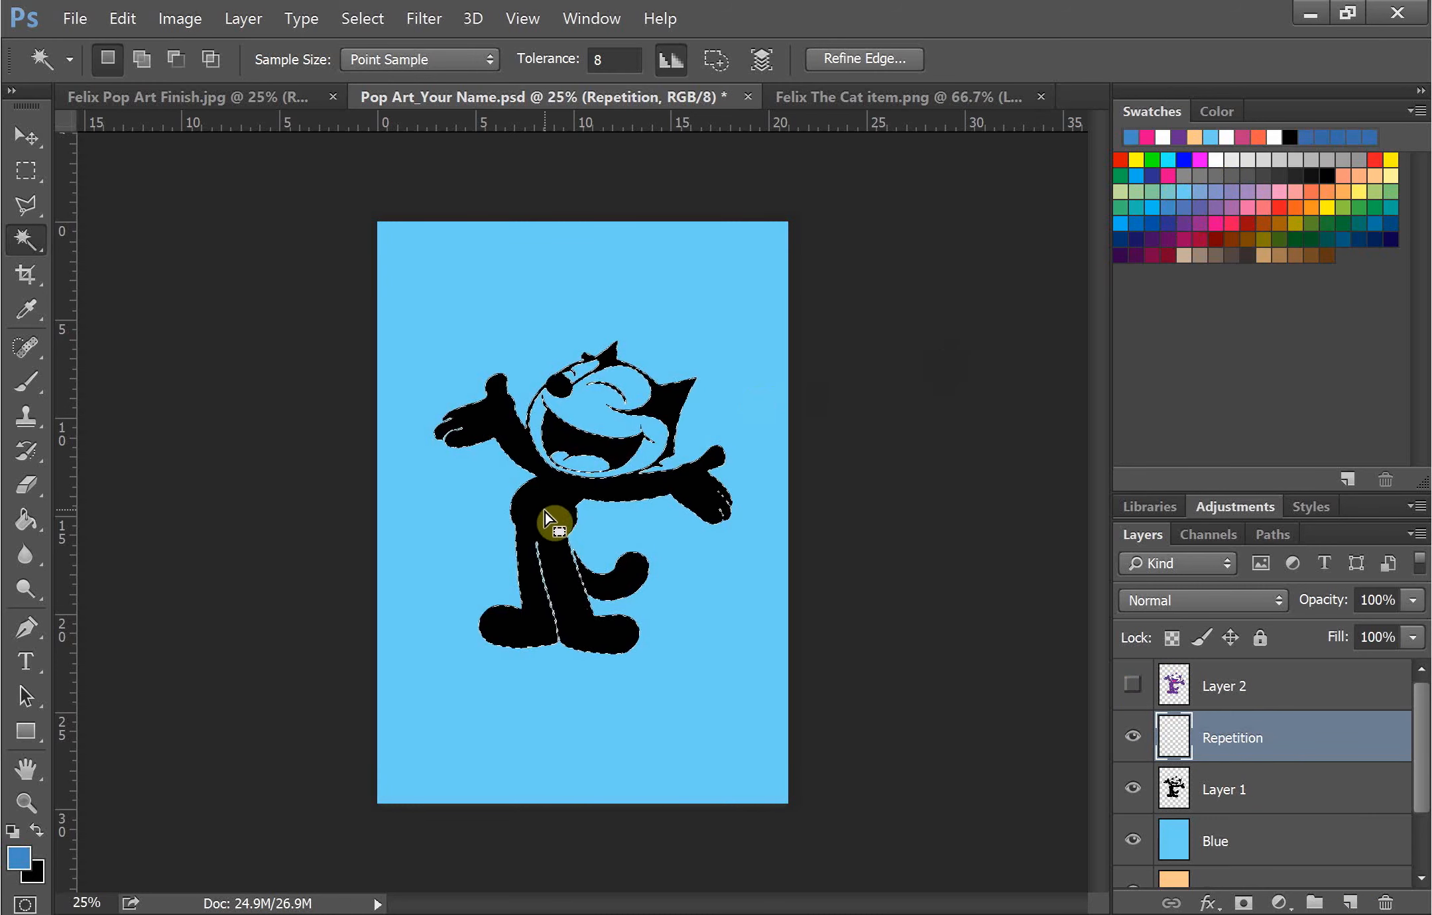
key(g)
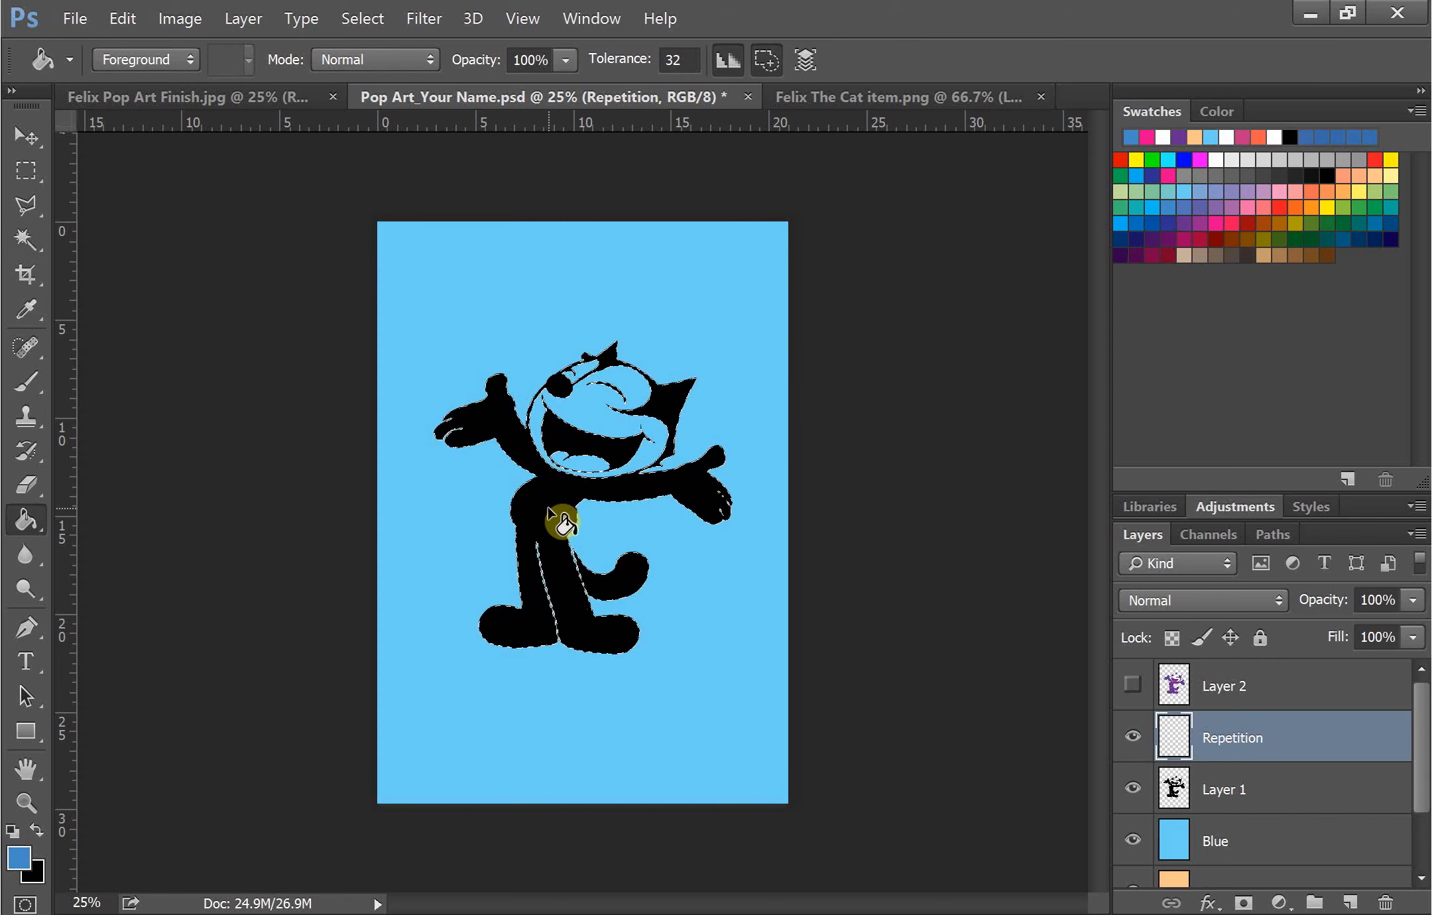
click(549, 503)
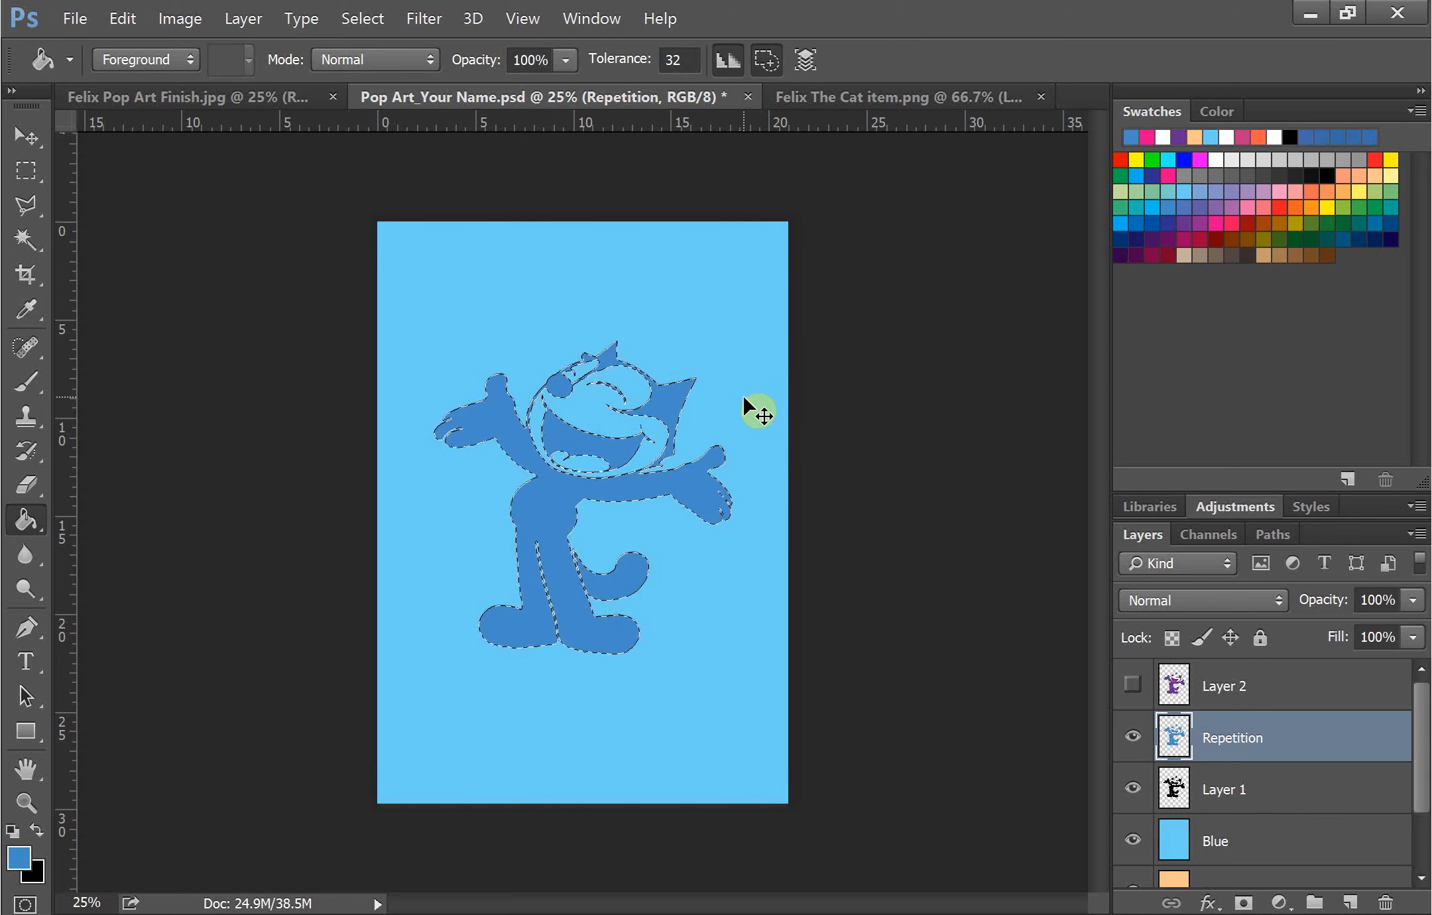
key(ctrl+d)
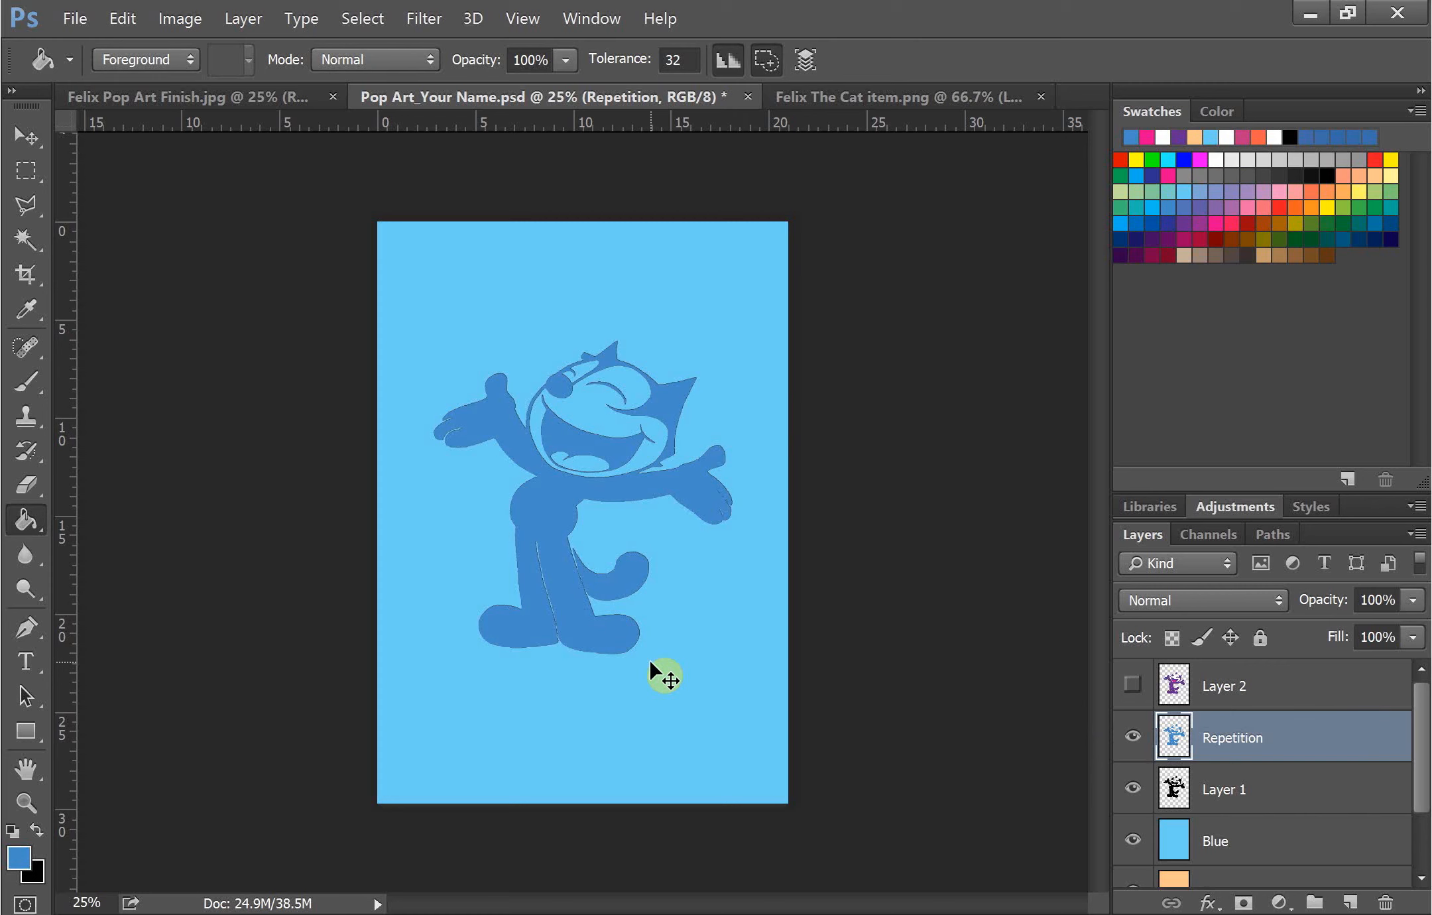
- Scale the blue cat on the Repetition layer to about 31% and place it in the page's upper-left corner
key(ctrl+t)
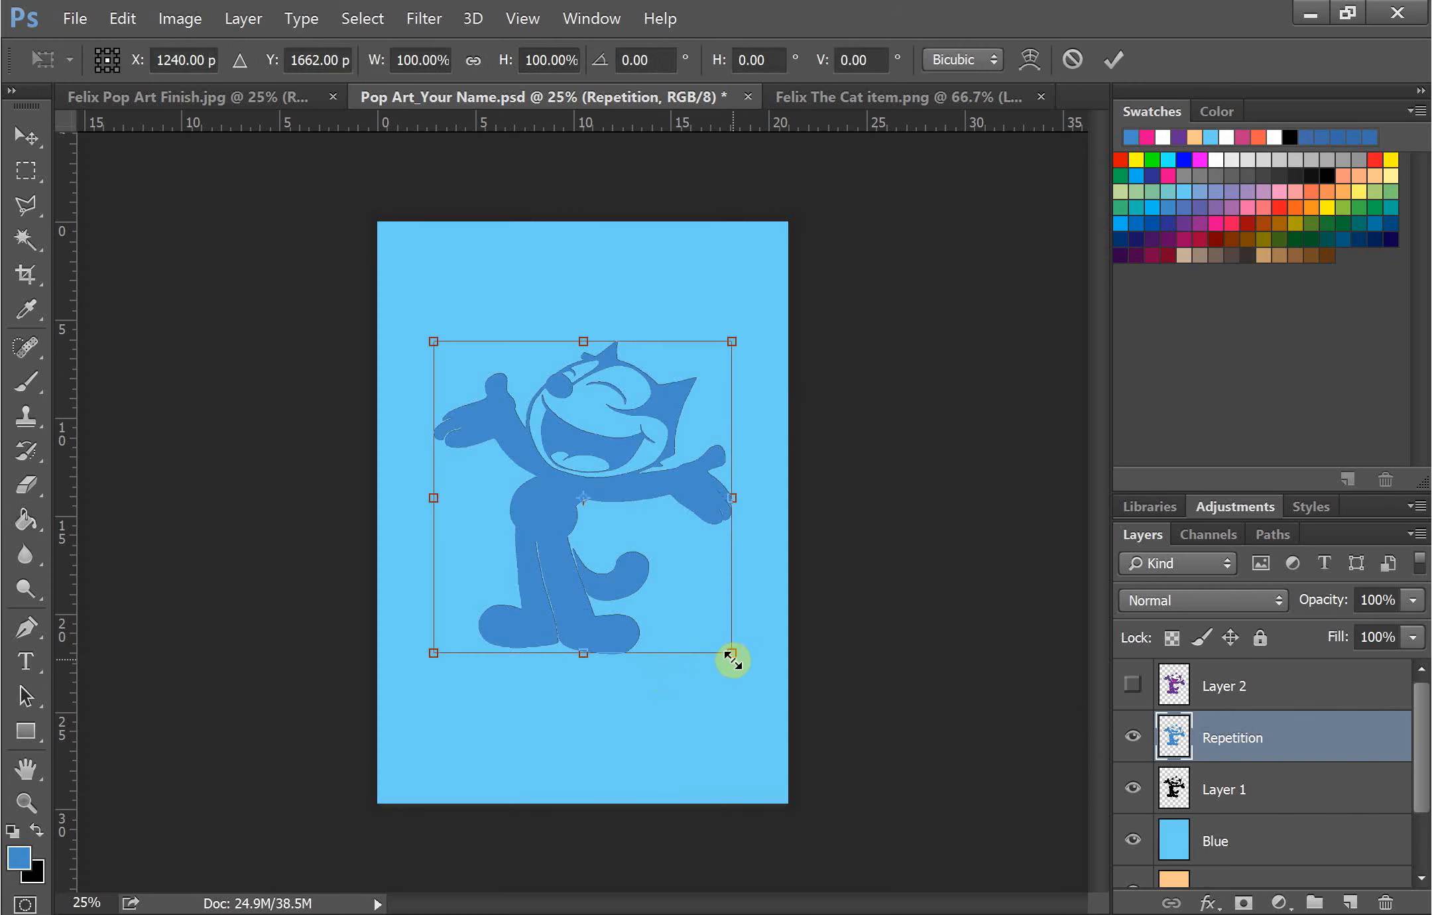
drag(733, 655, 524, 435)
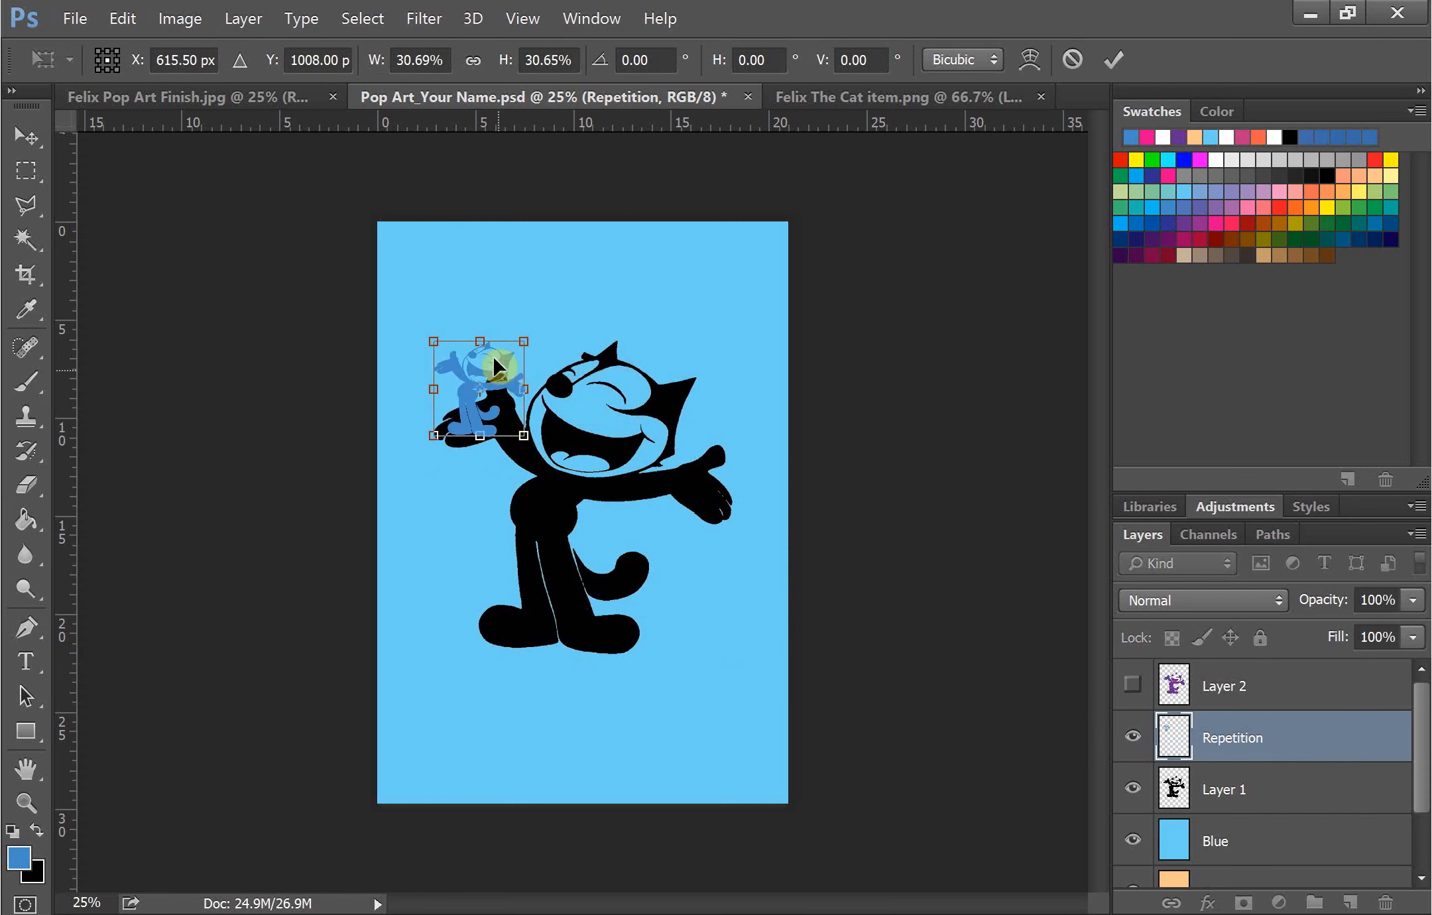
drag(501, 380, 462, 276)
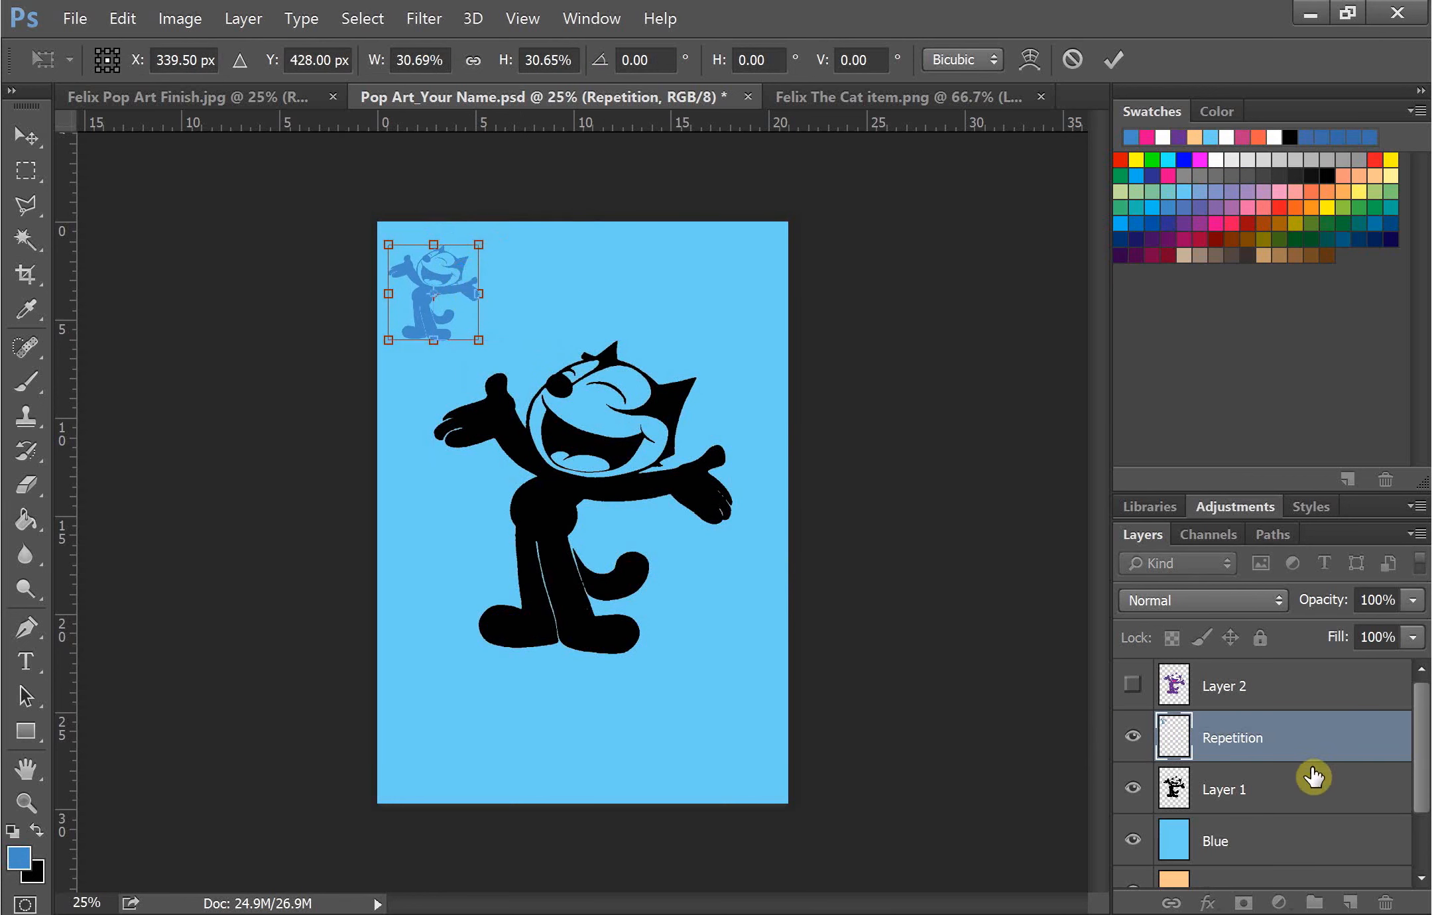
key(Return)
key(g)
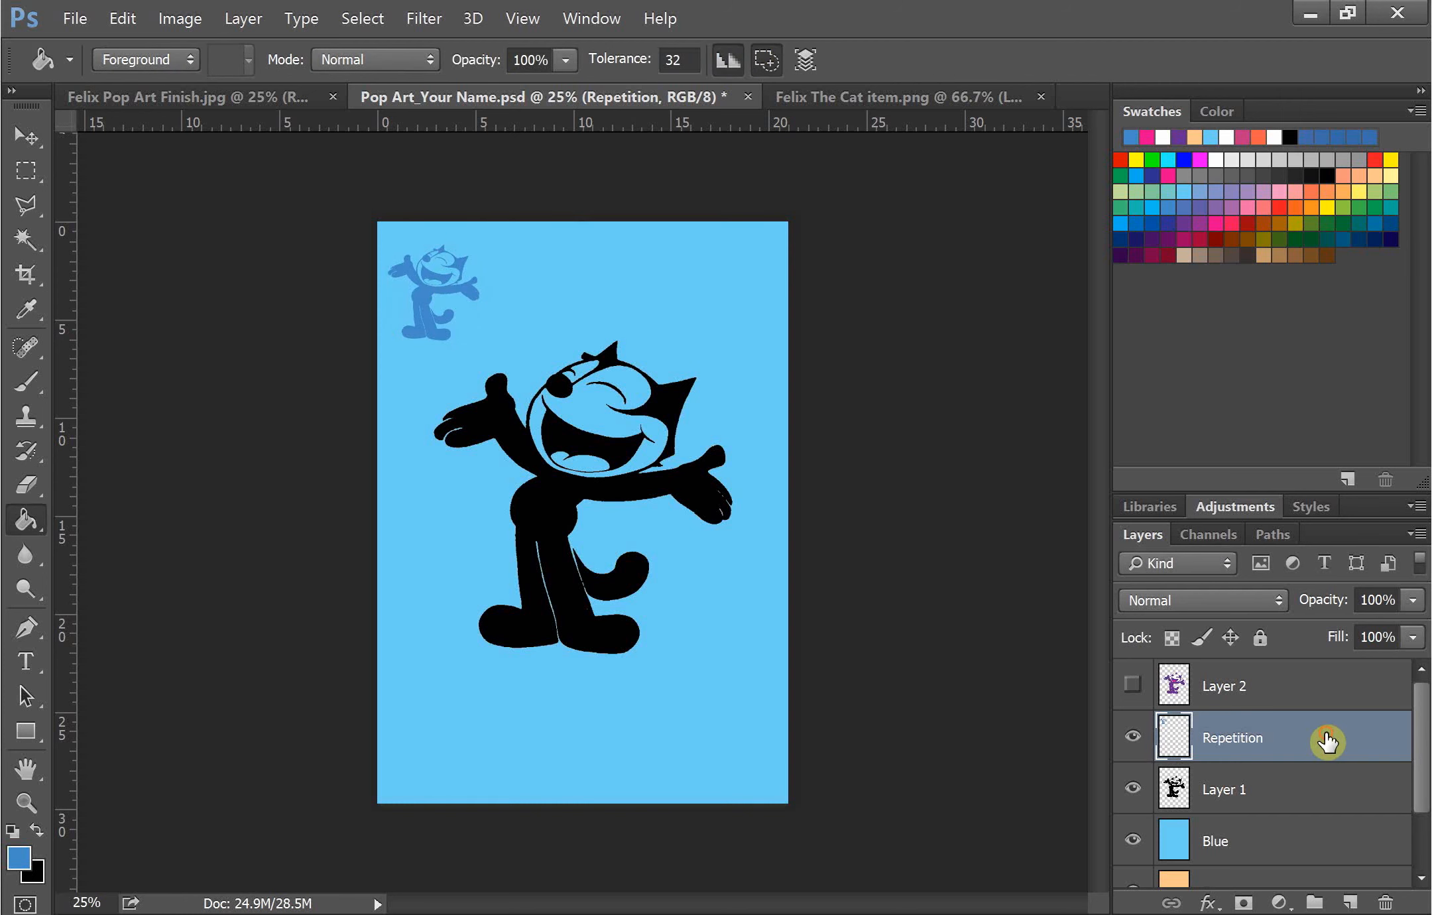
- Place the Repetition layer beneath Layer 1 and duplicate the small blue cat three times in an evenly spaced row, the last running off the page edge
drag(1327, 741, 1330, 800)
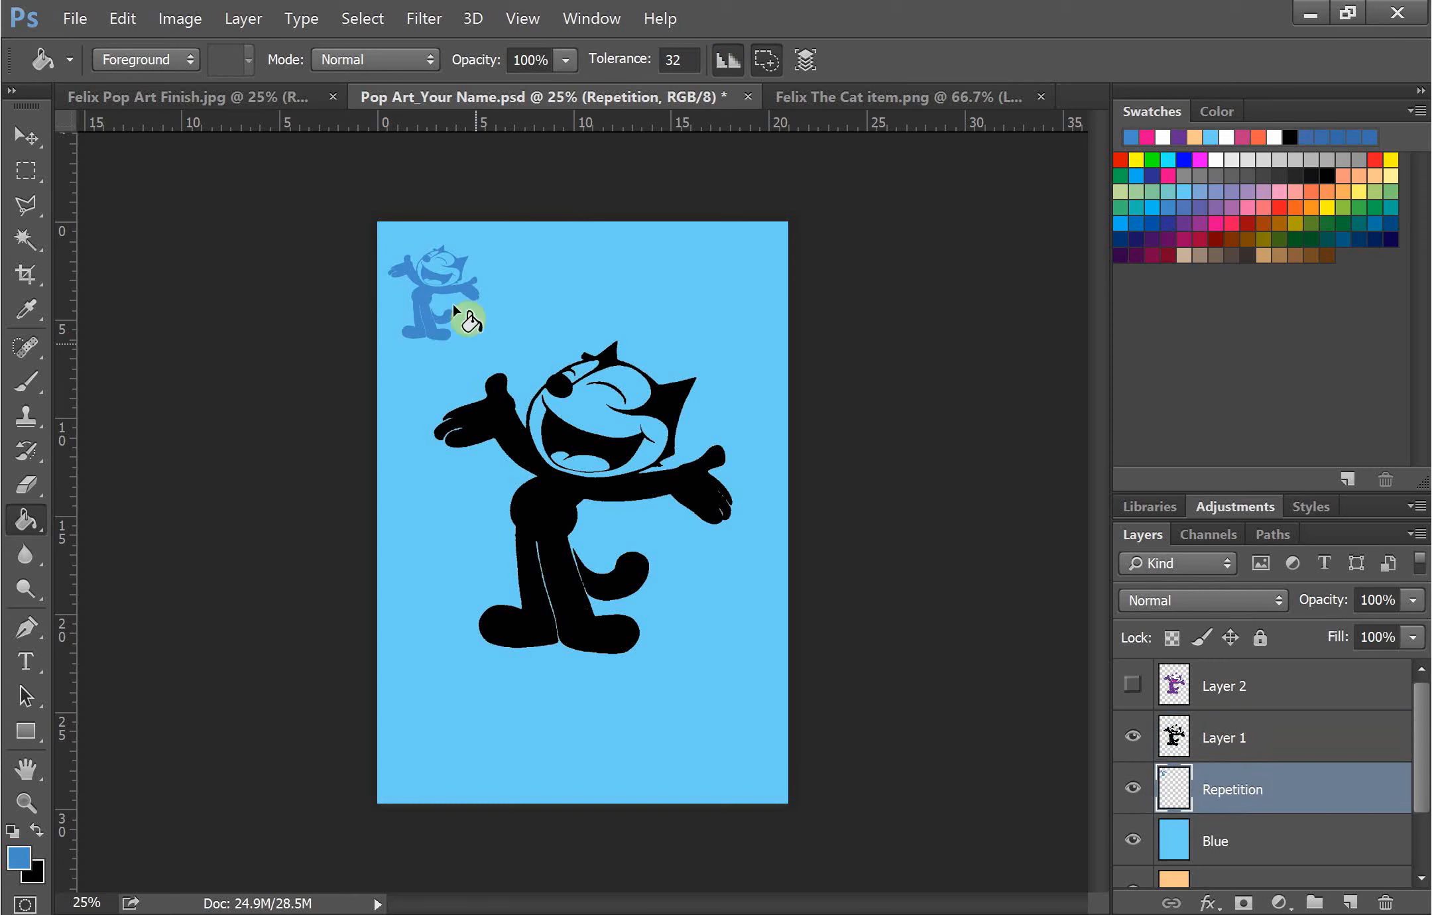
click(24, 135)
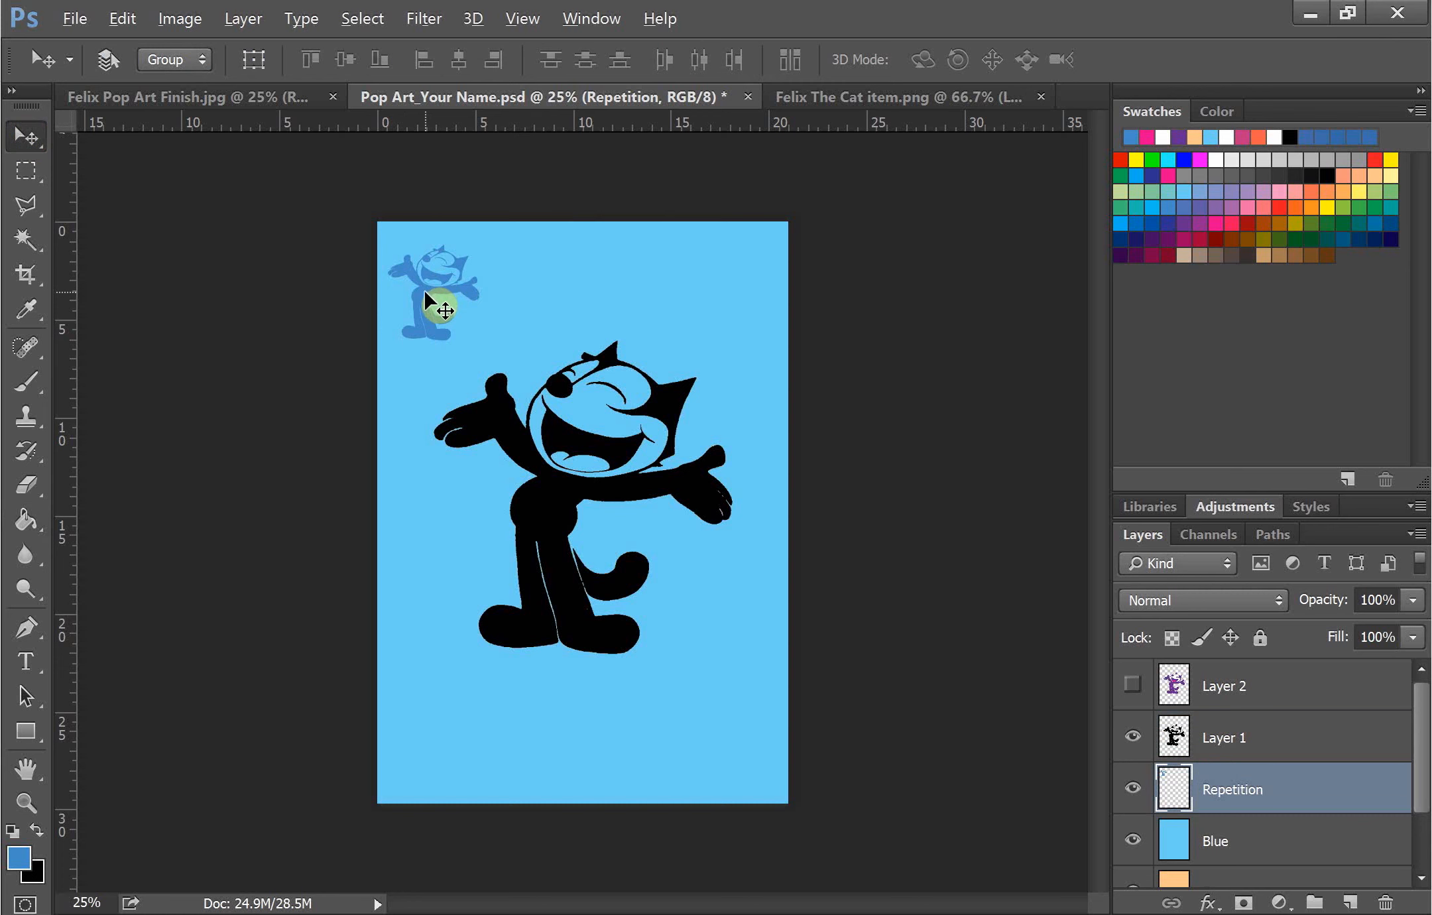
drag(427, 300, 549, 299)
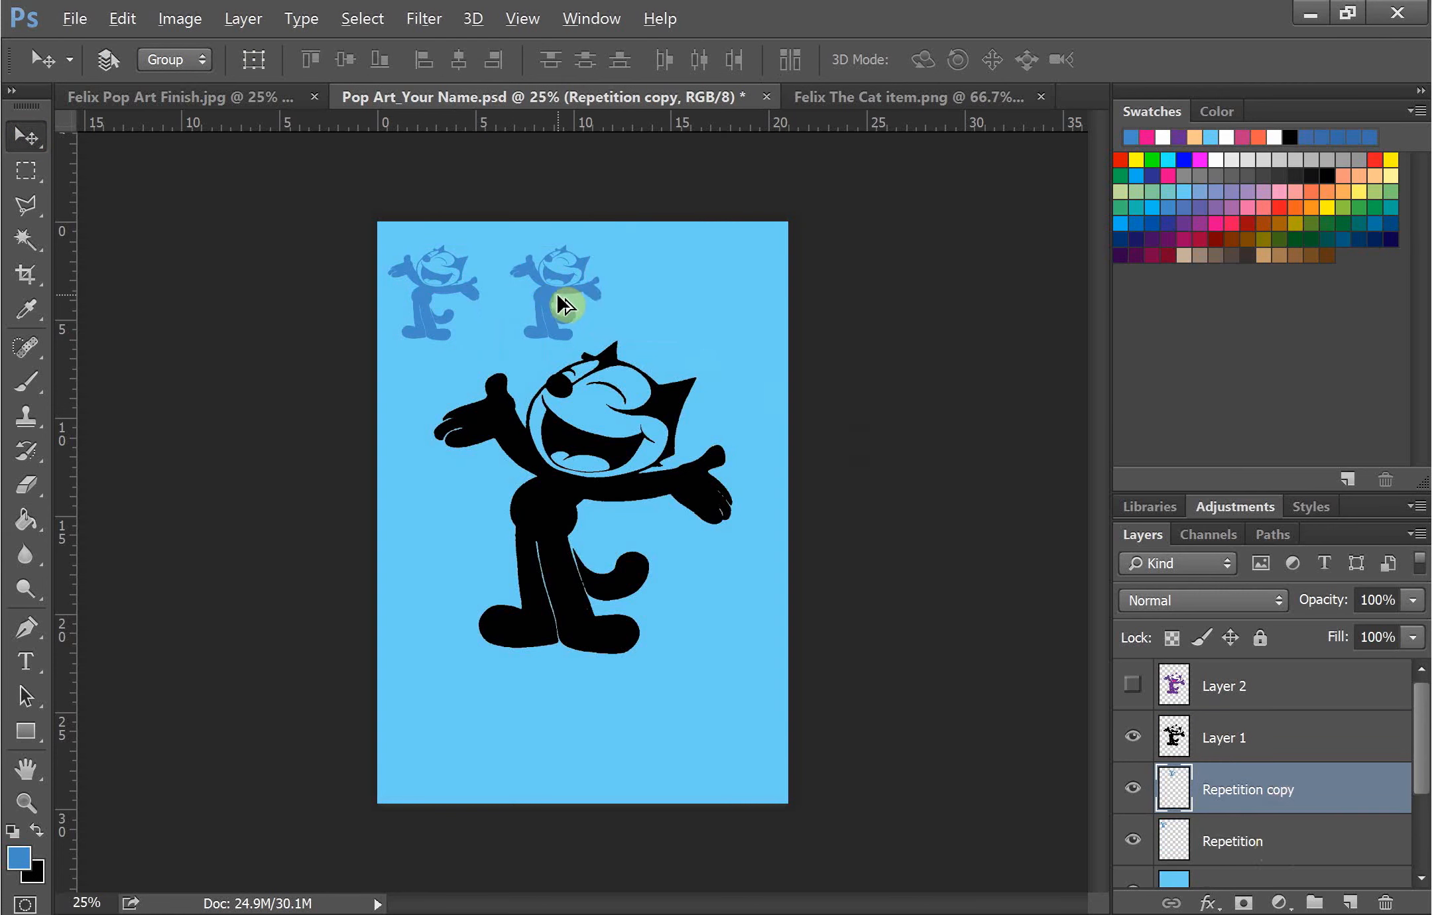
drag(562, 305, 670, 305)
drag(668, 299, 785, 304)
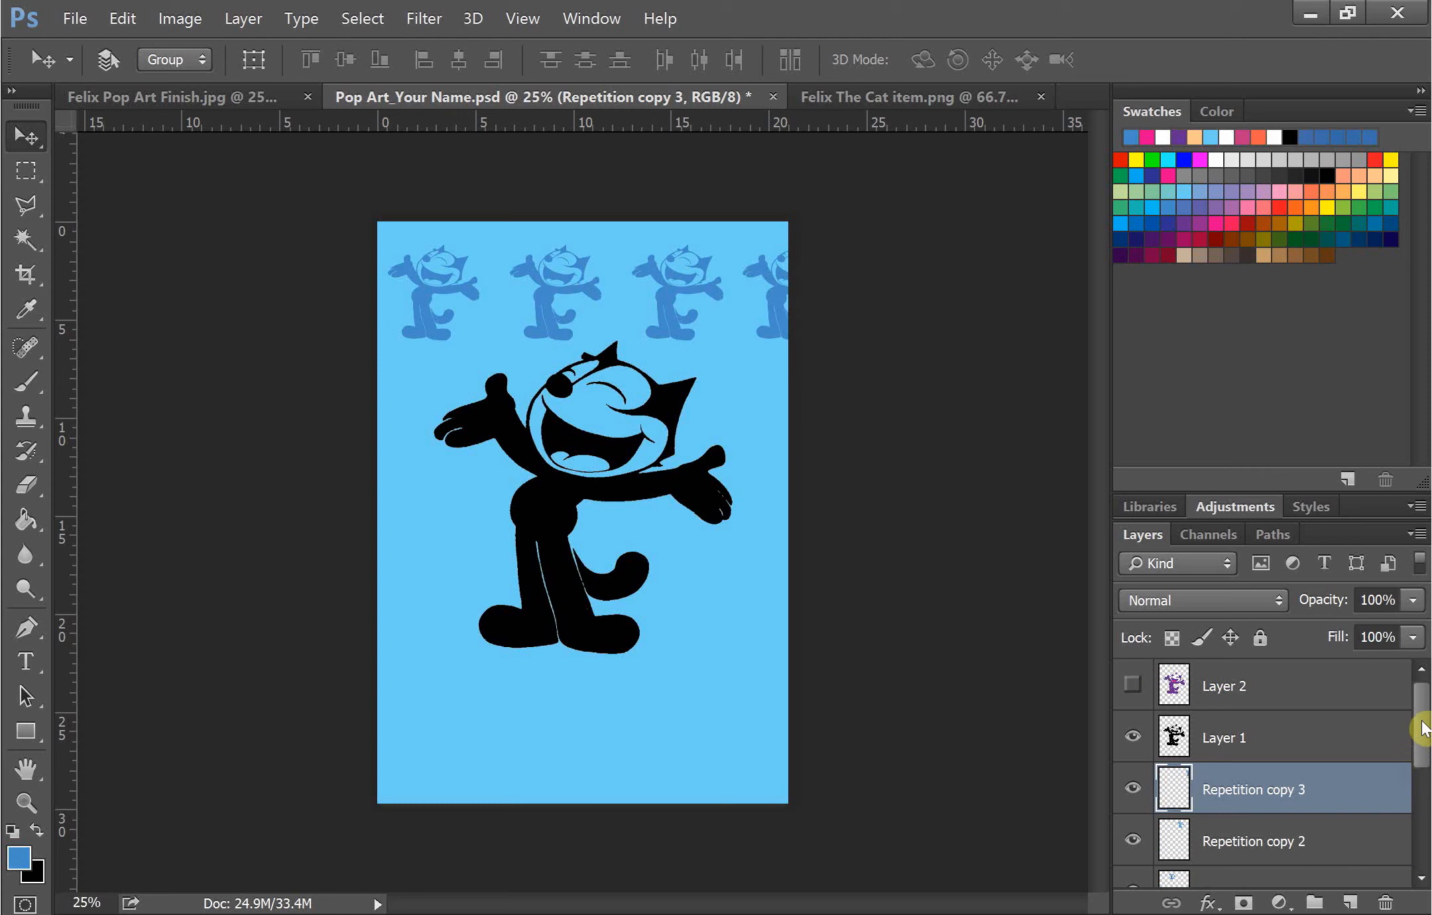
- Merge the Repetition layer and its three copies into one layer
drag(1422, 729, 1423, 764)
click(1332, 696)
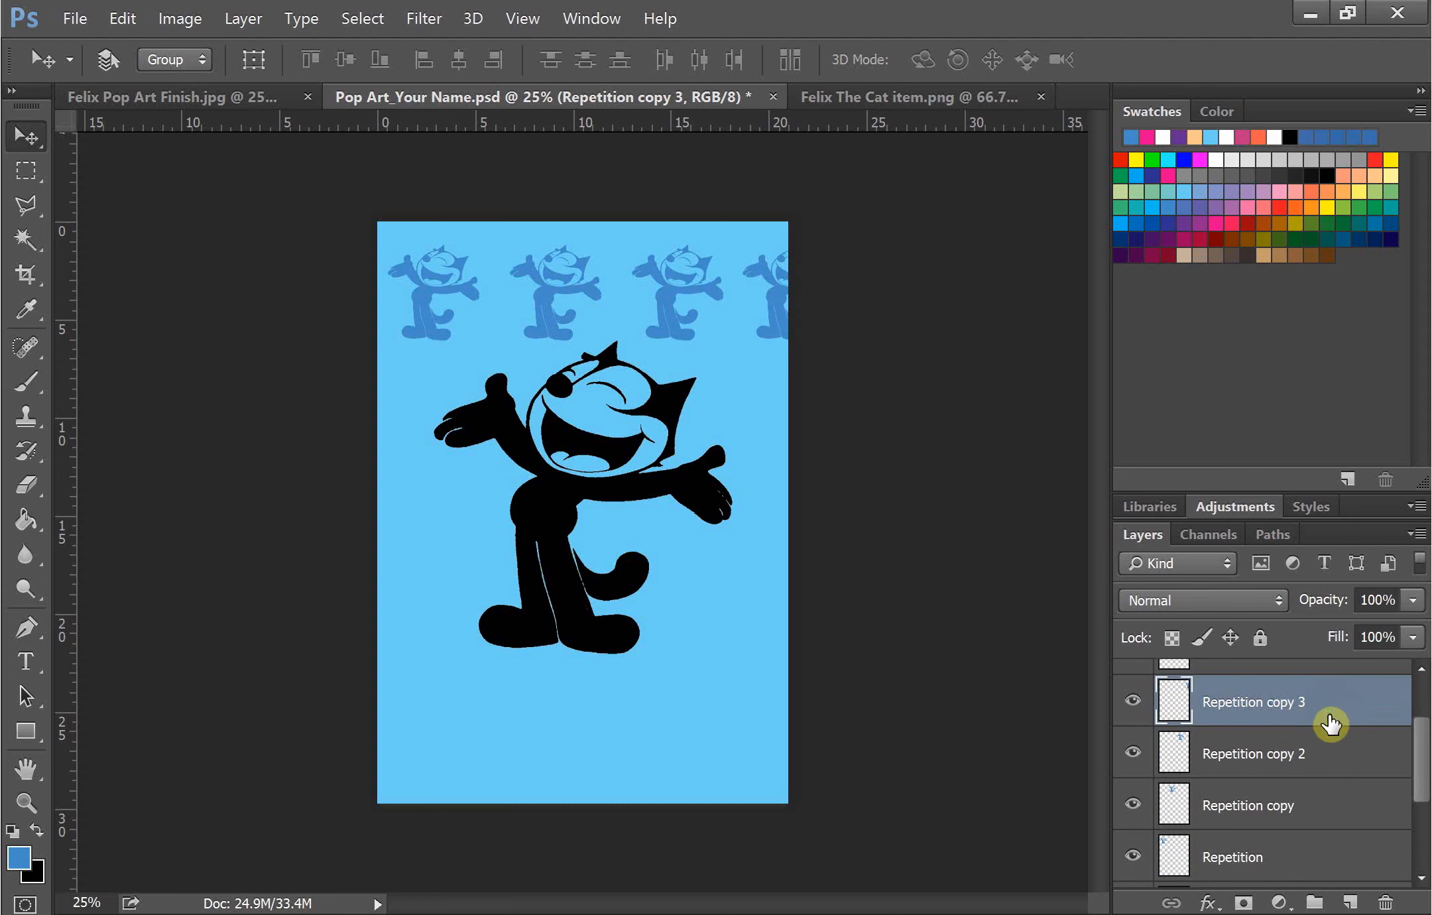
key(ctrl)
ctrl+click(1346, 755)
ctrl+click(1343, 806)
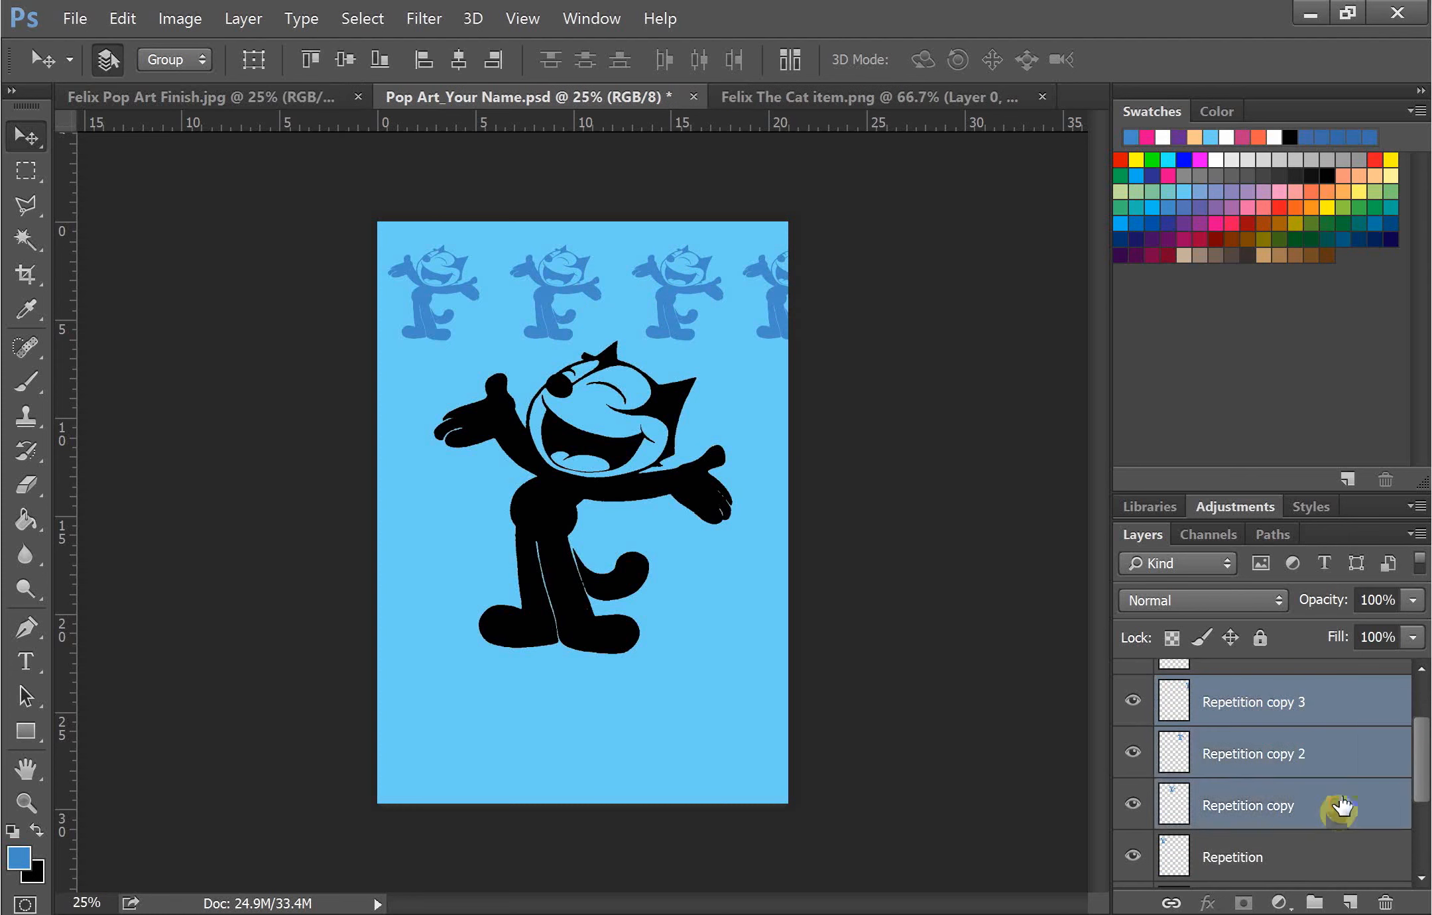
ctrl+click(1319, 852)
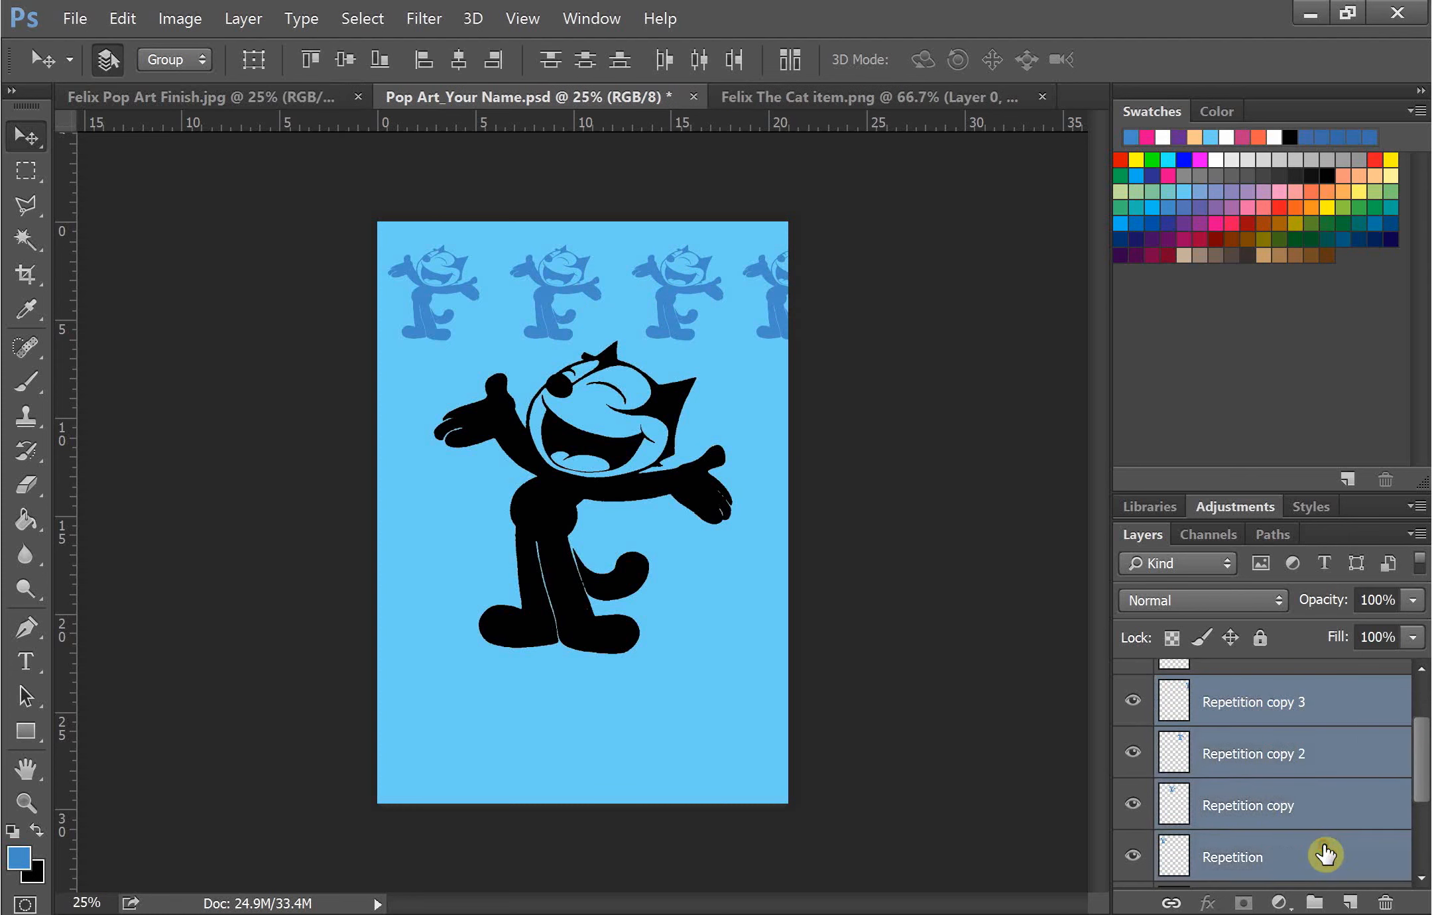
right_click(1332, 753)
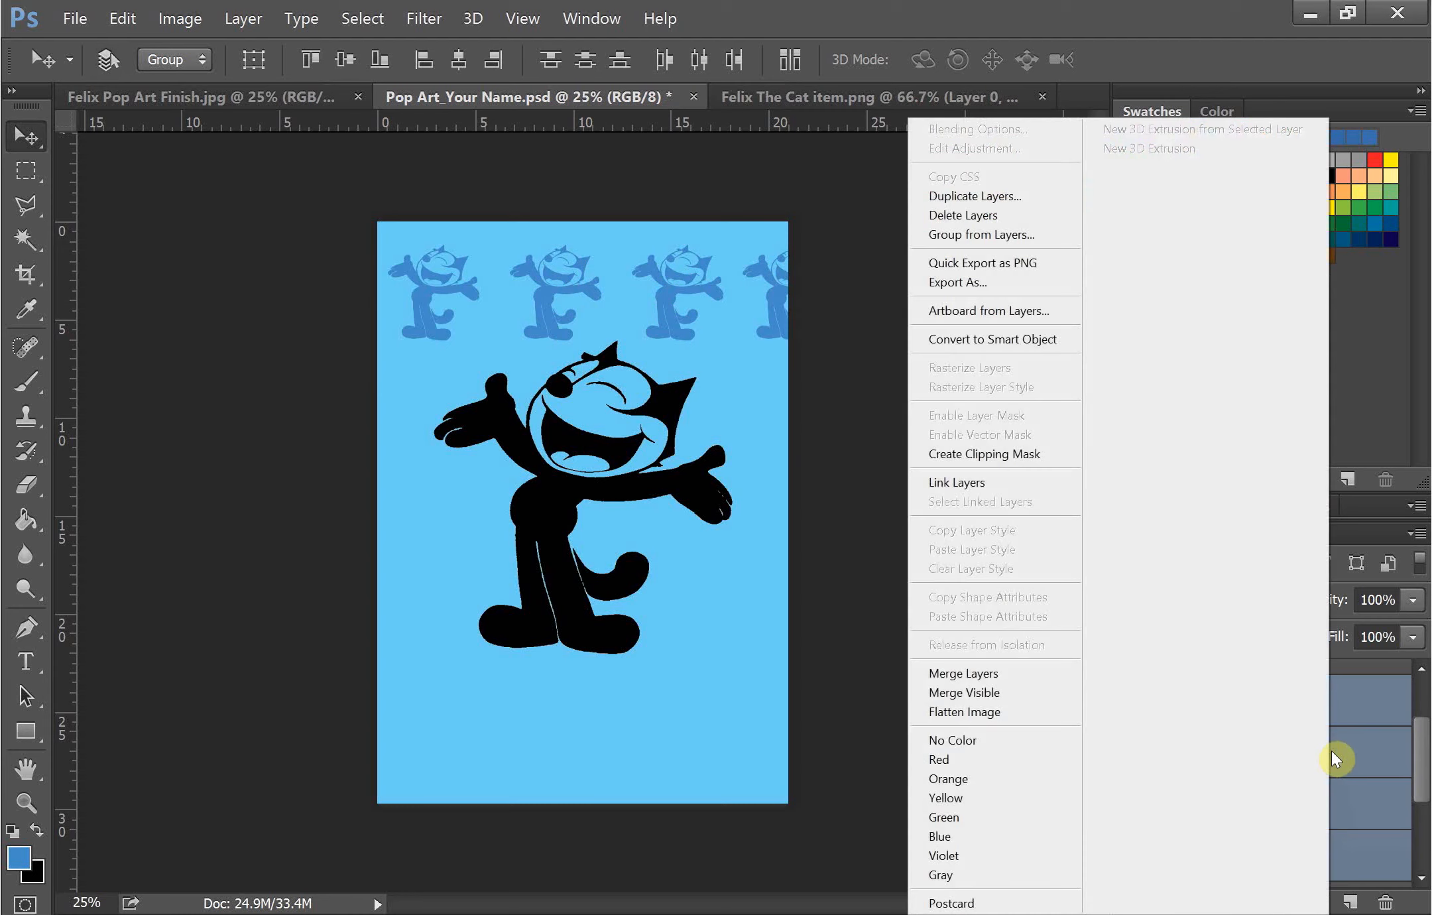
click(975, 674)
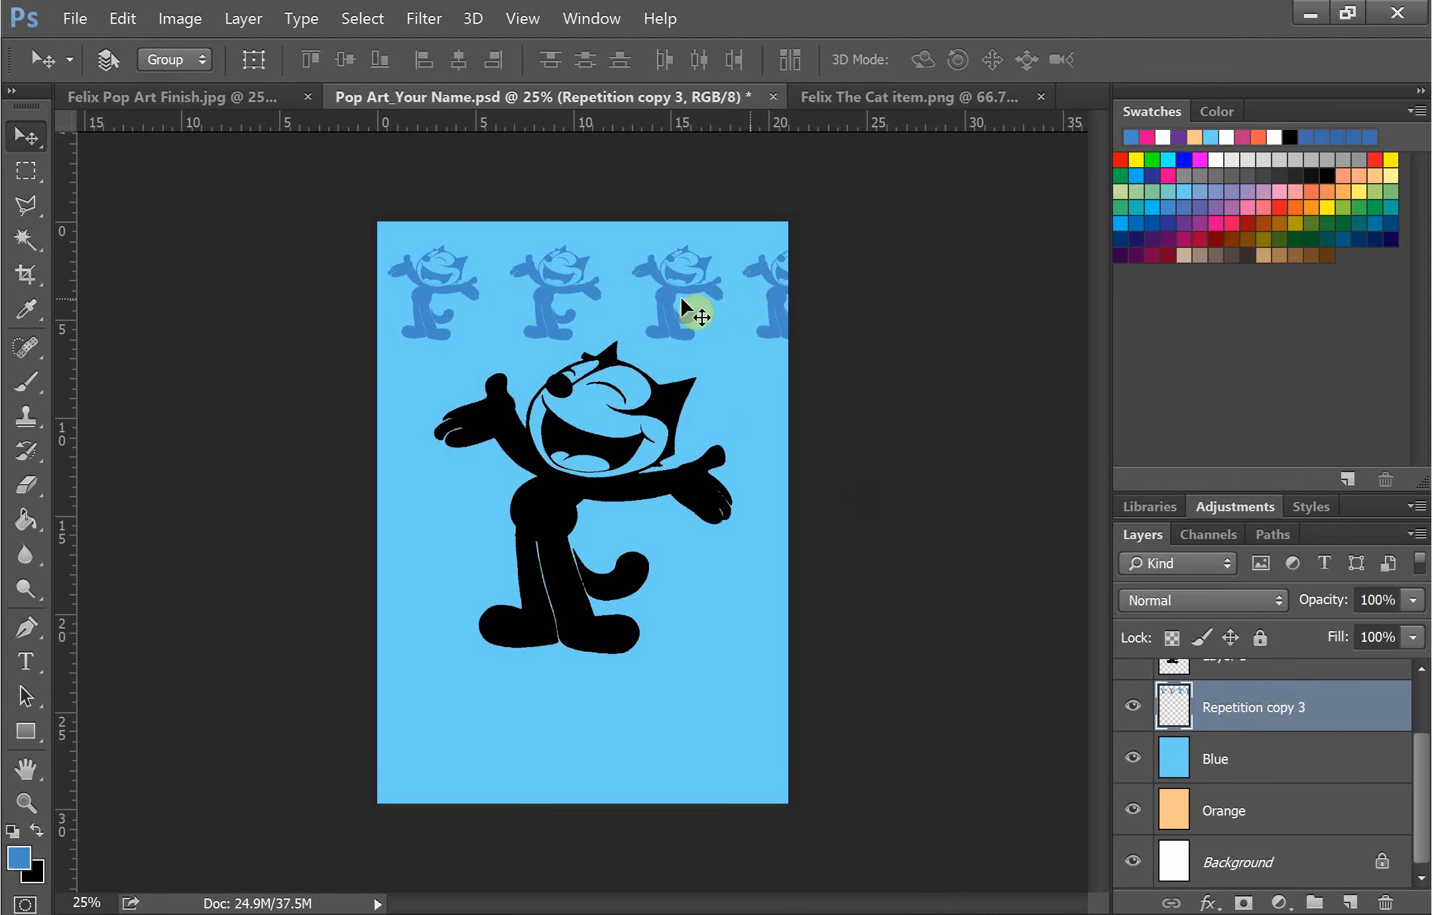
- Duplicate the cat row four times in staggered rows down the page, and fill the page's left-edge gaps in rows two and four with copies
drag(553, 305, 577, 379)
drag(708, 386, 639, 758)
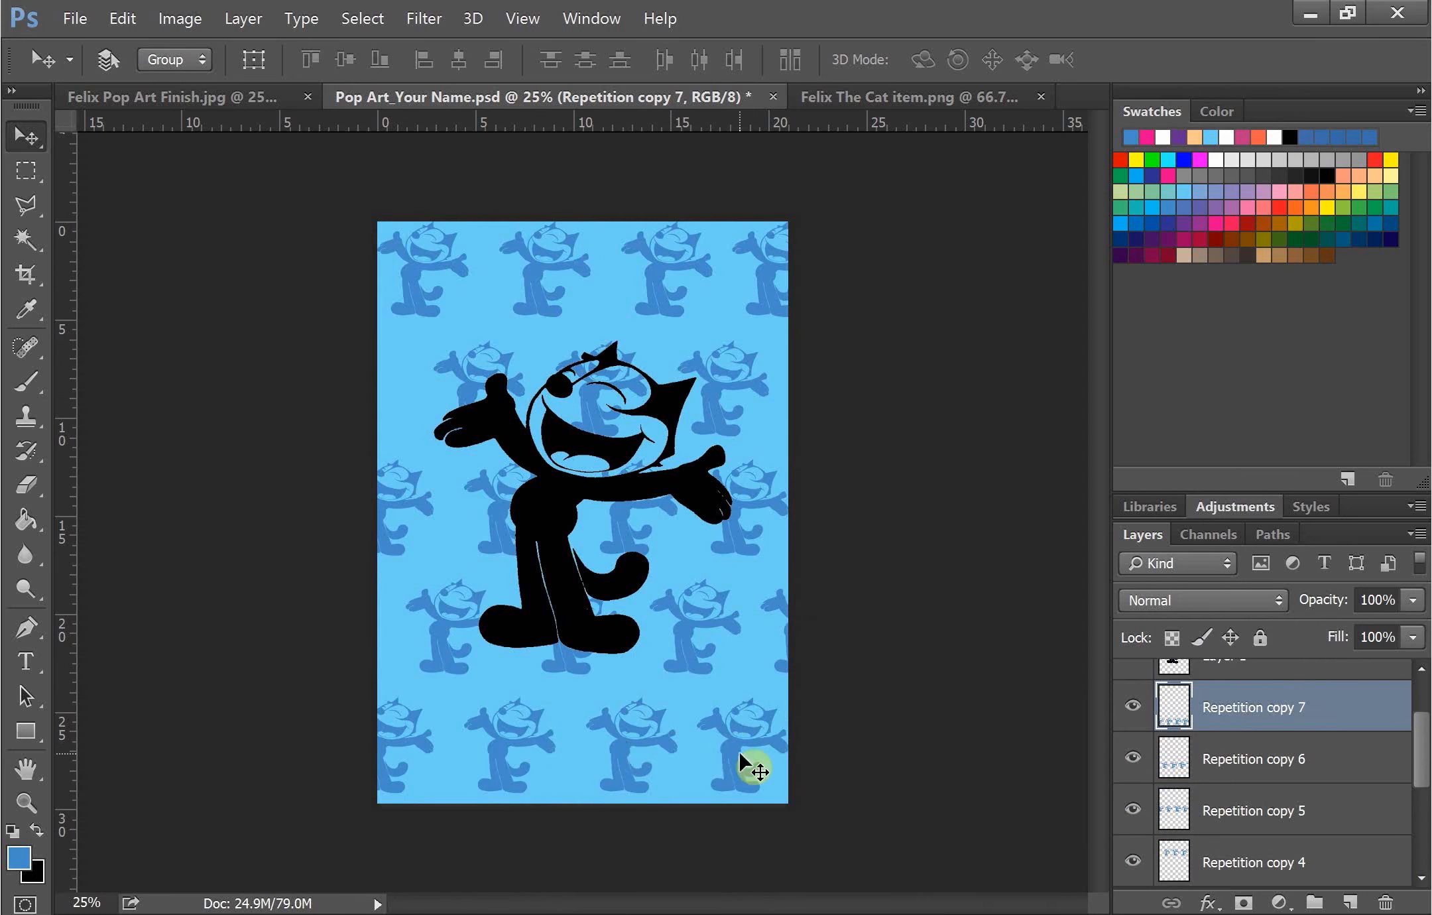
drag(746, 762, 376, 611)
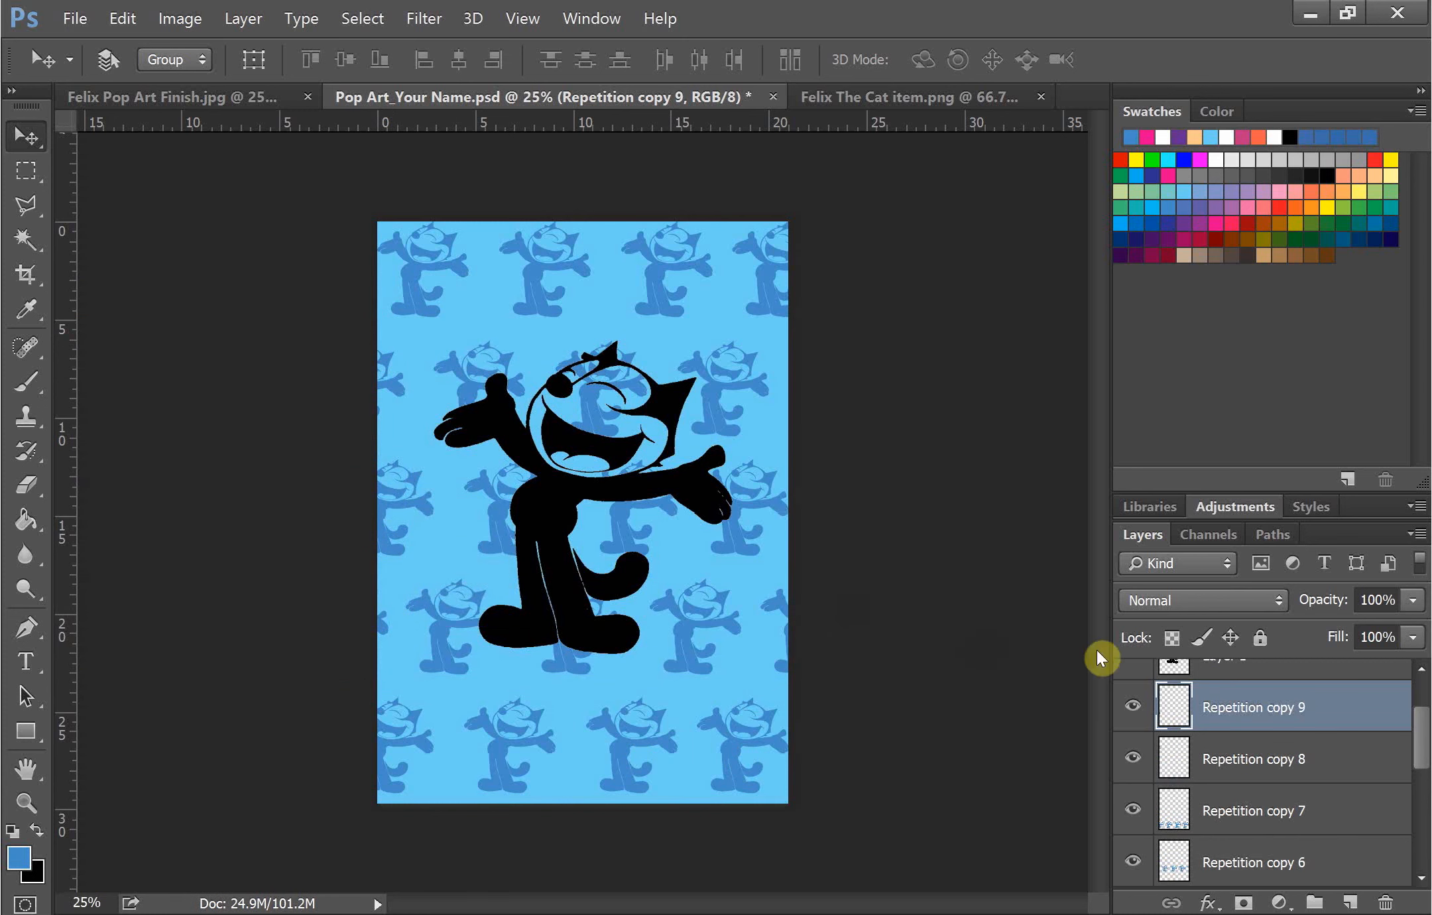
- Merge all the Repetition copy layers, from copy 3 to copy 9, into one layer, and make Layer 2 visible
click(1318, 705)
drag(1421, 733, 1420, 794)
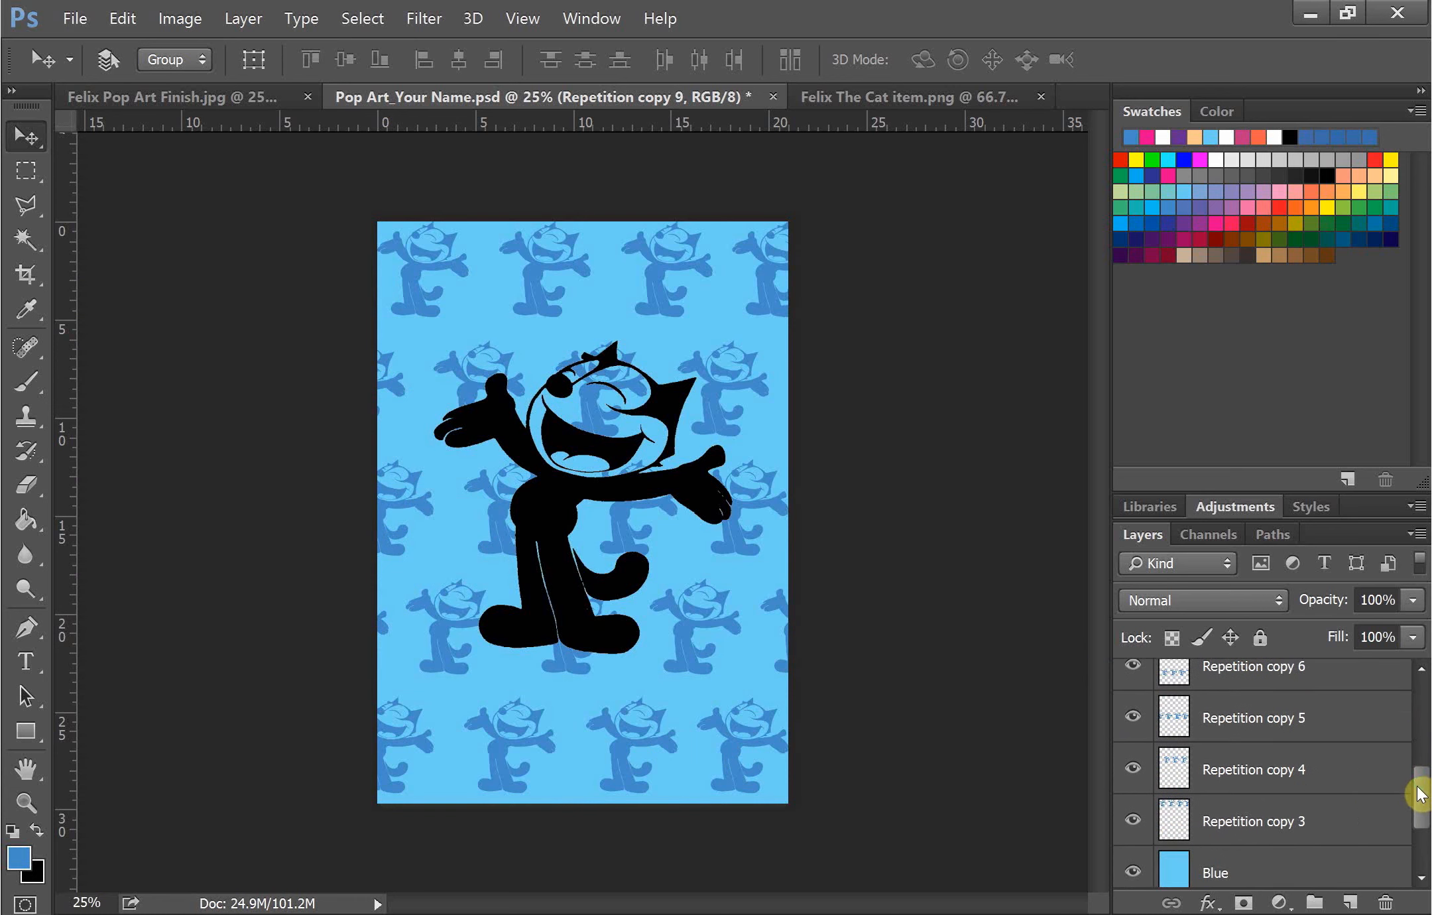
shift+click(1369, 815)
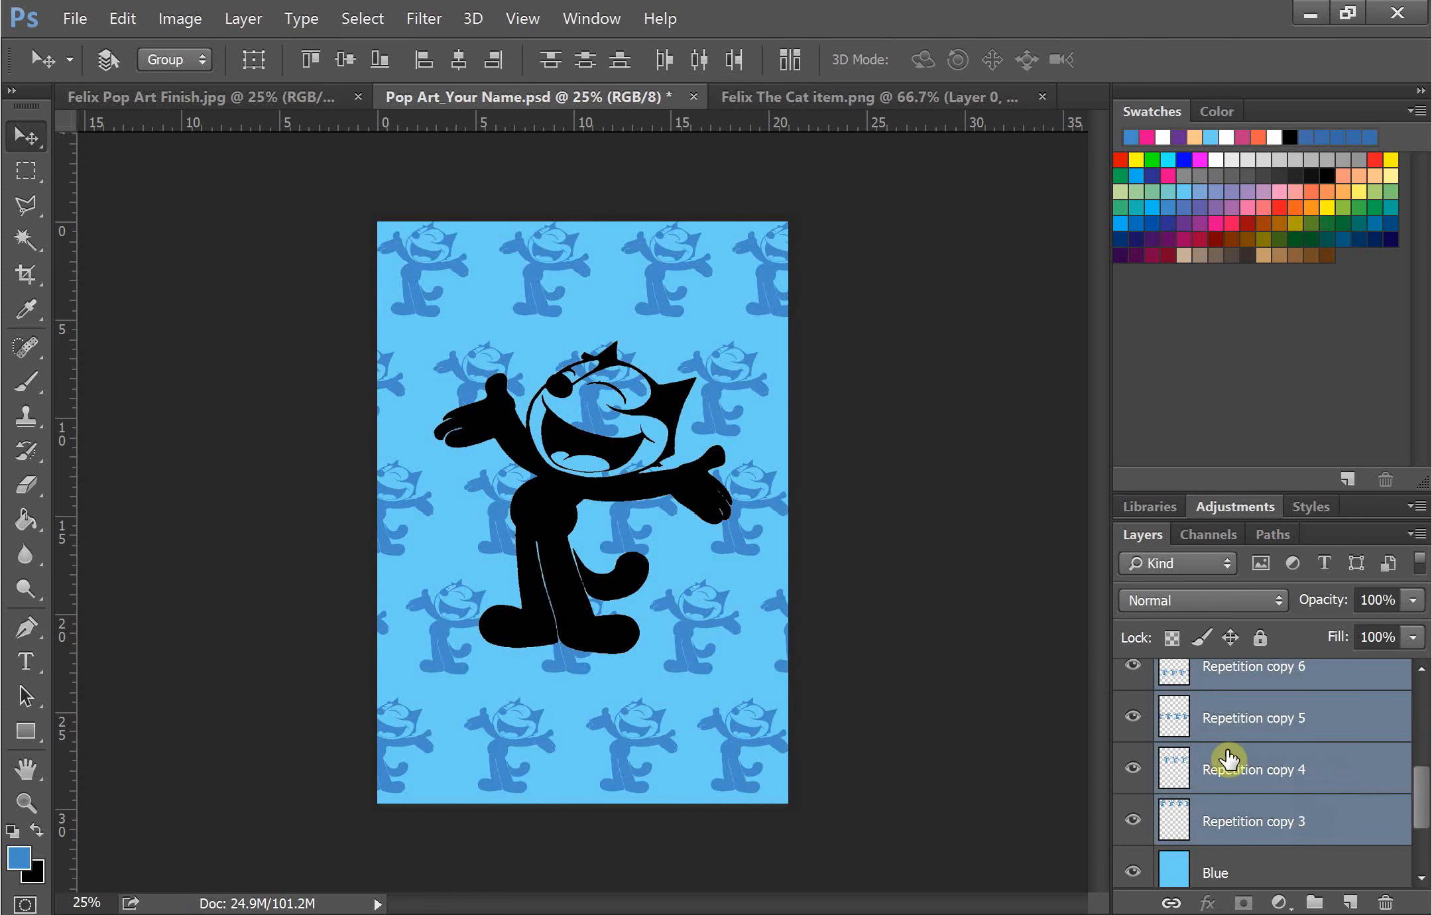
right_click(1274, 746)
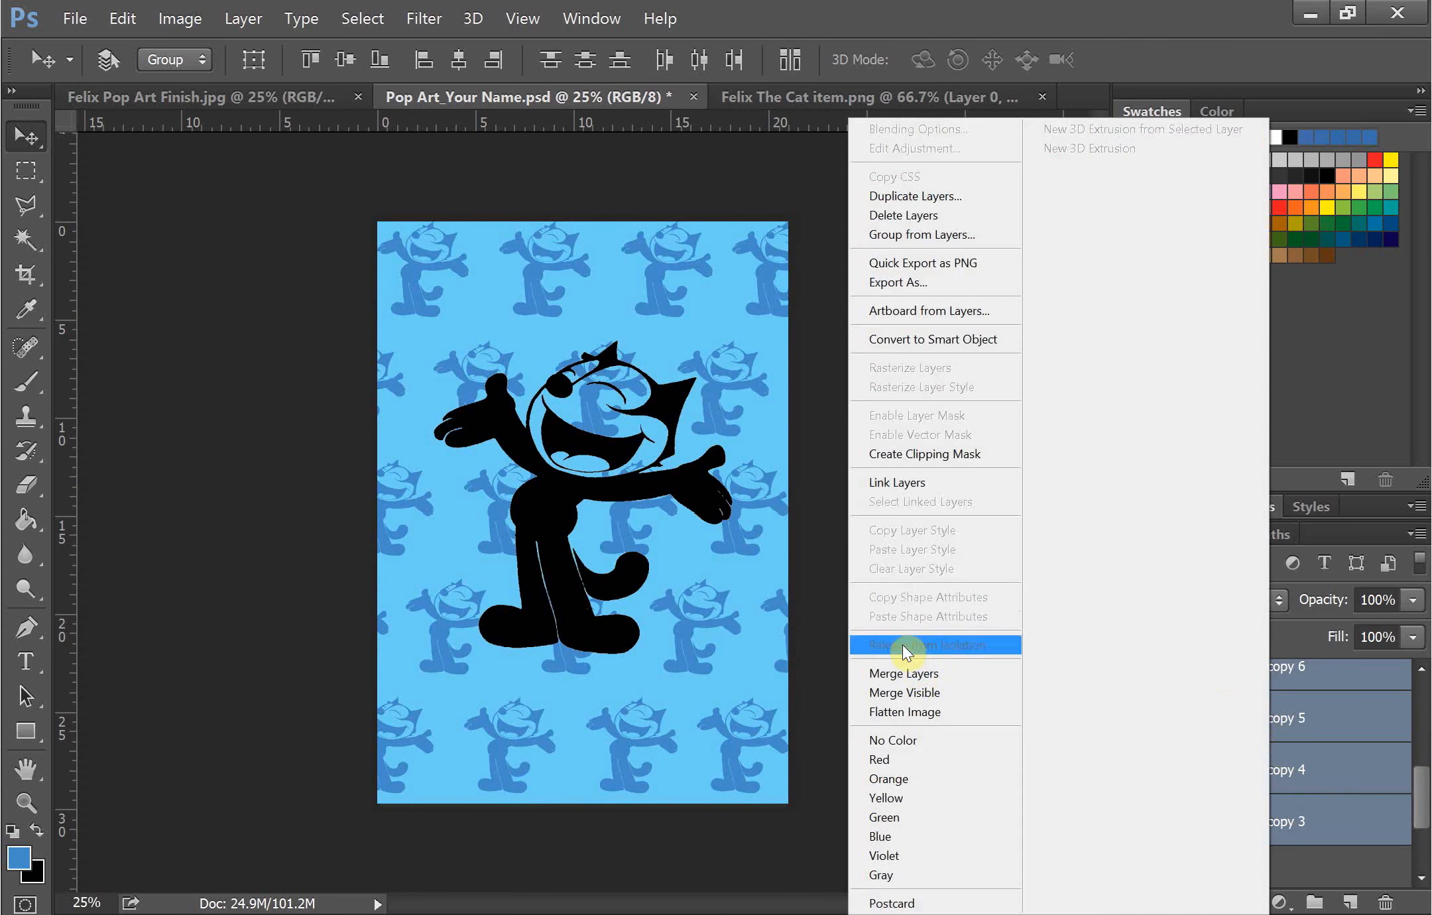
click(917, 670)
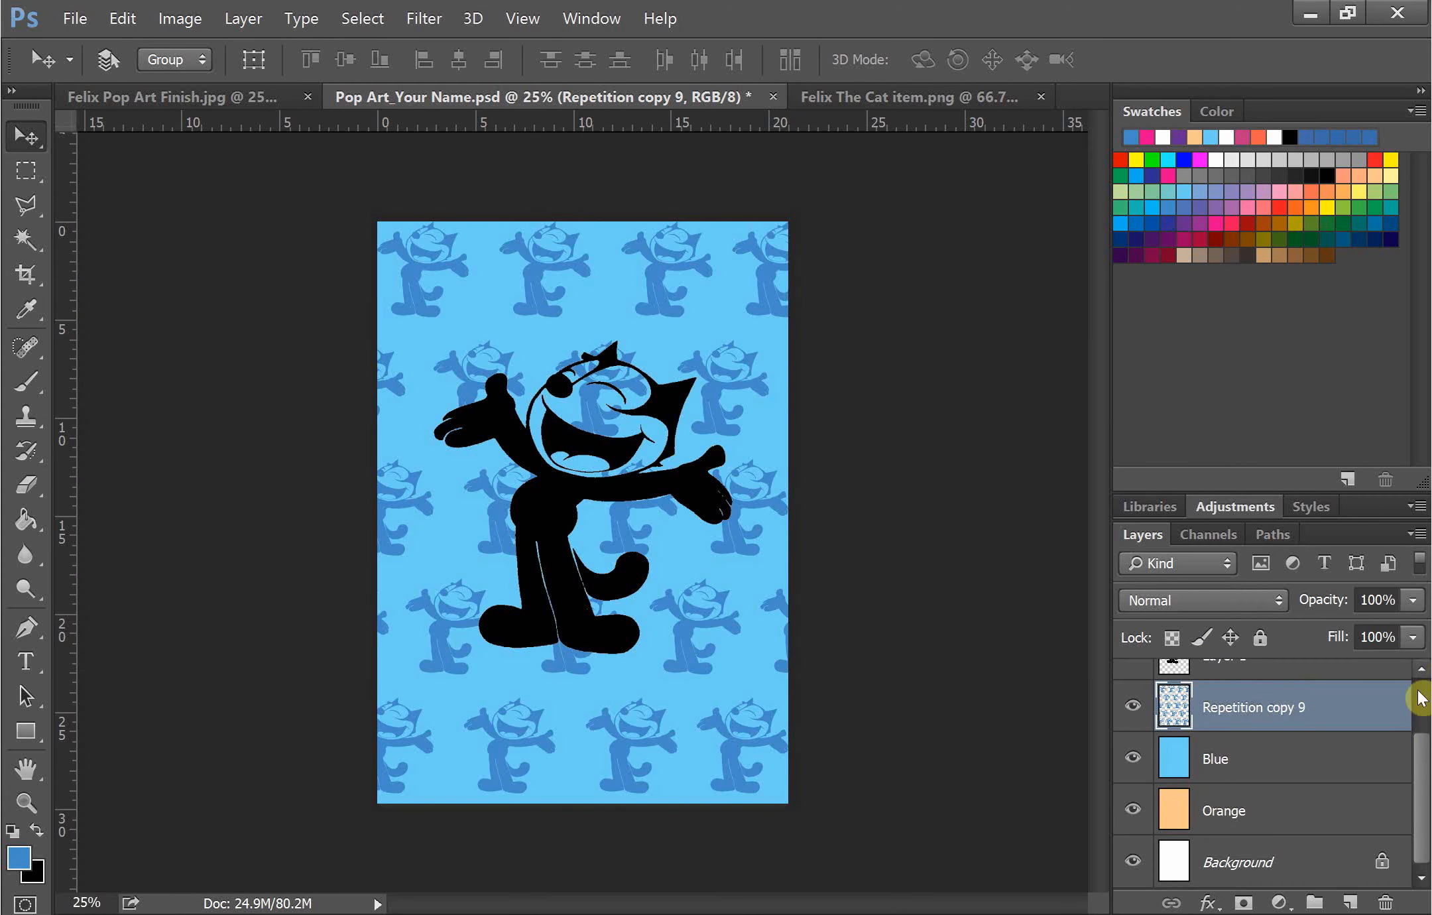
scroll(1426, 717, up, 2)
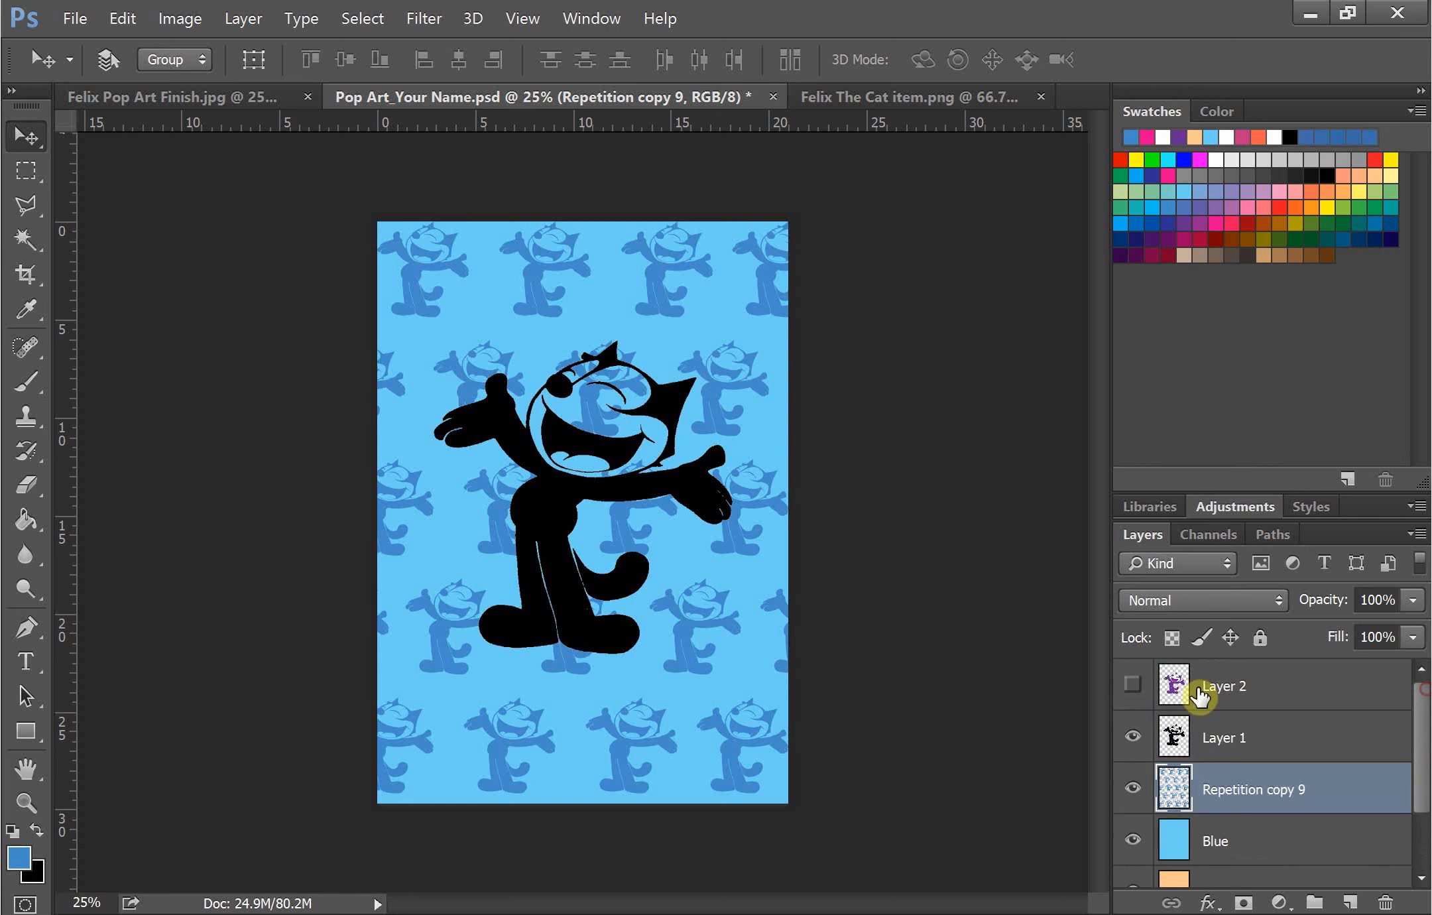
click(1134, 684)
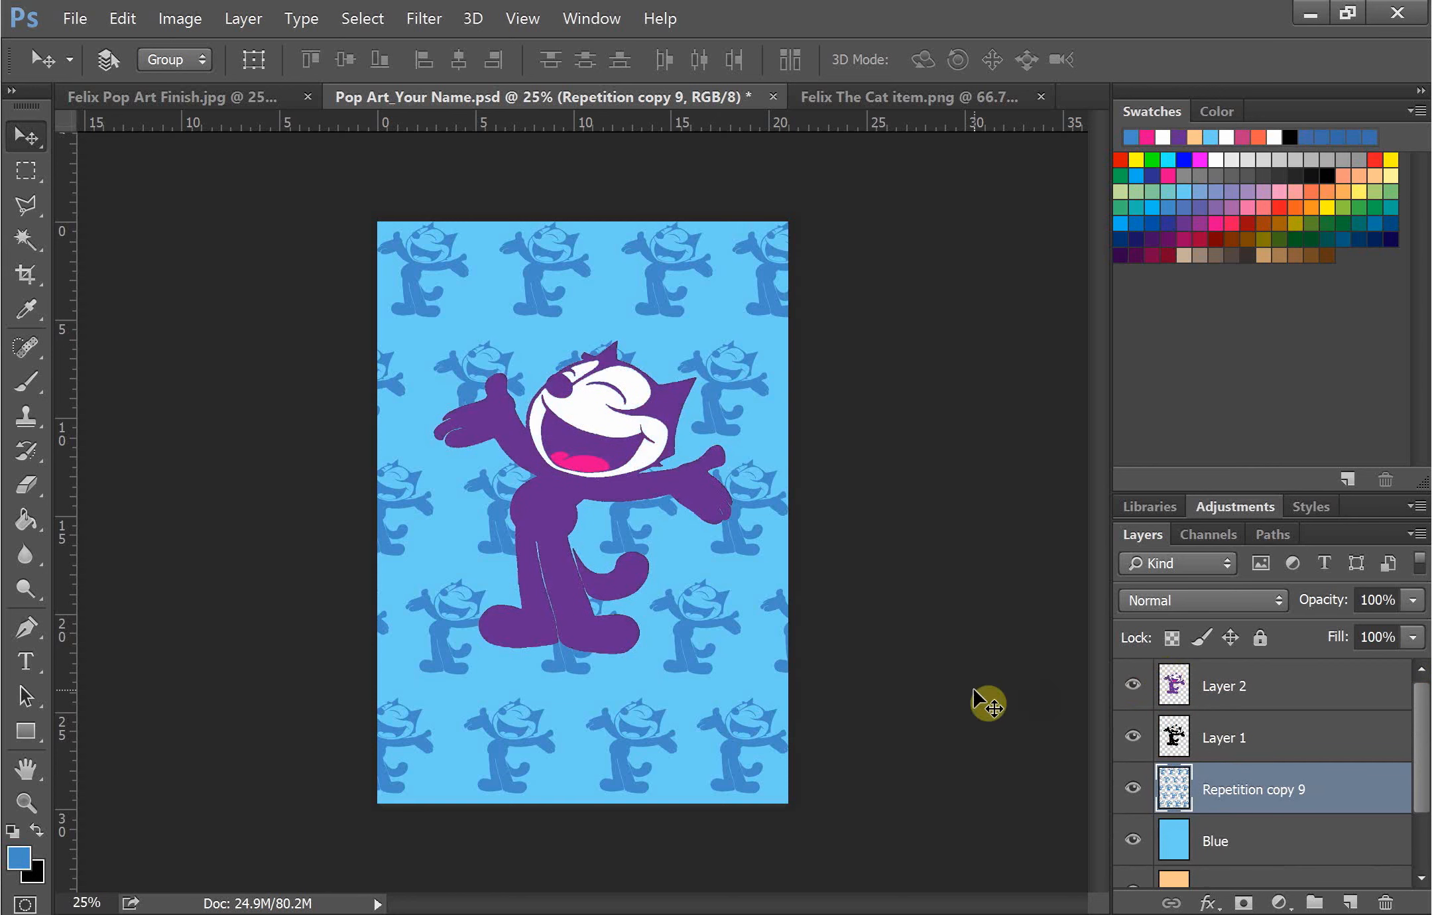